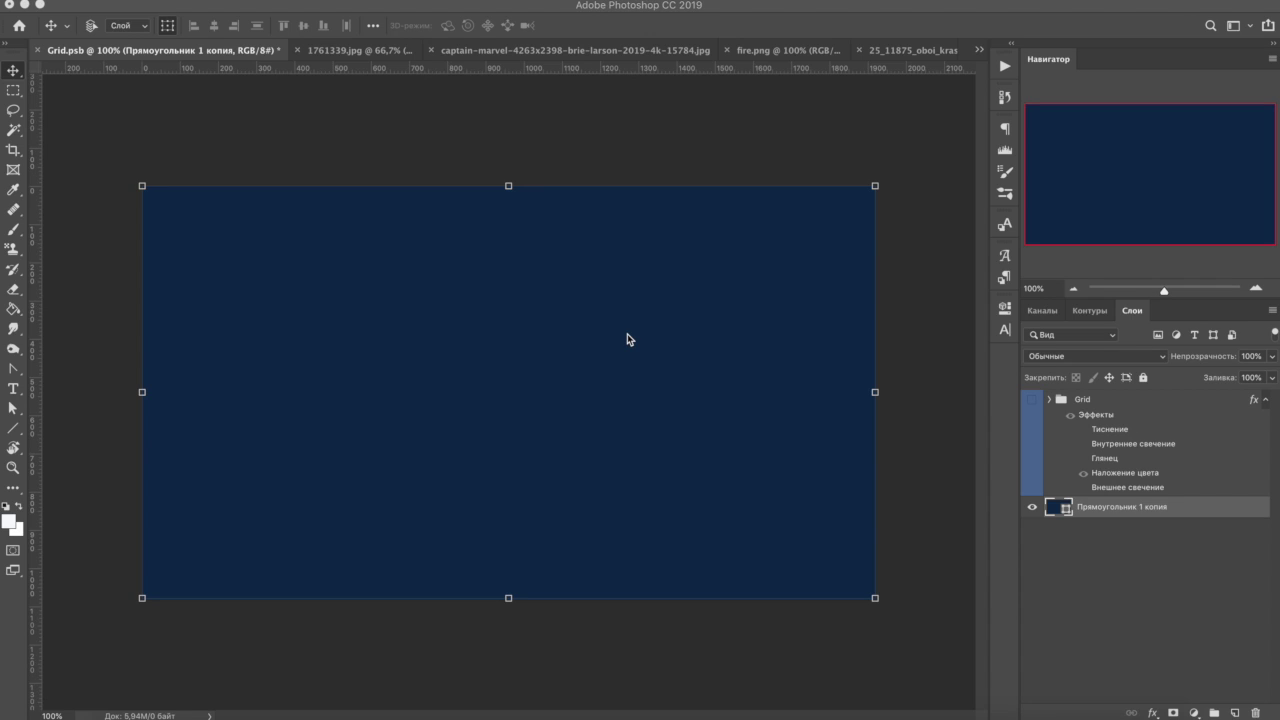
# Step: Toggle the grid overlay and float the Captain Marvel photo in its own window
pyautogui.click(1033, 400)
pyautogui.click(1033, 400)
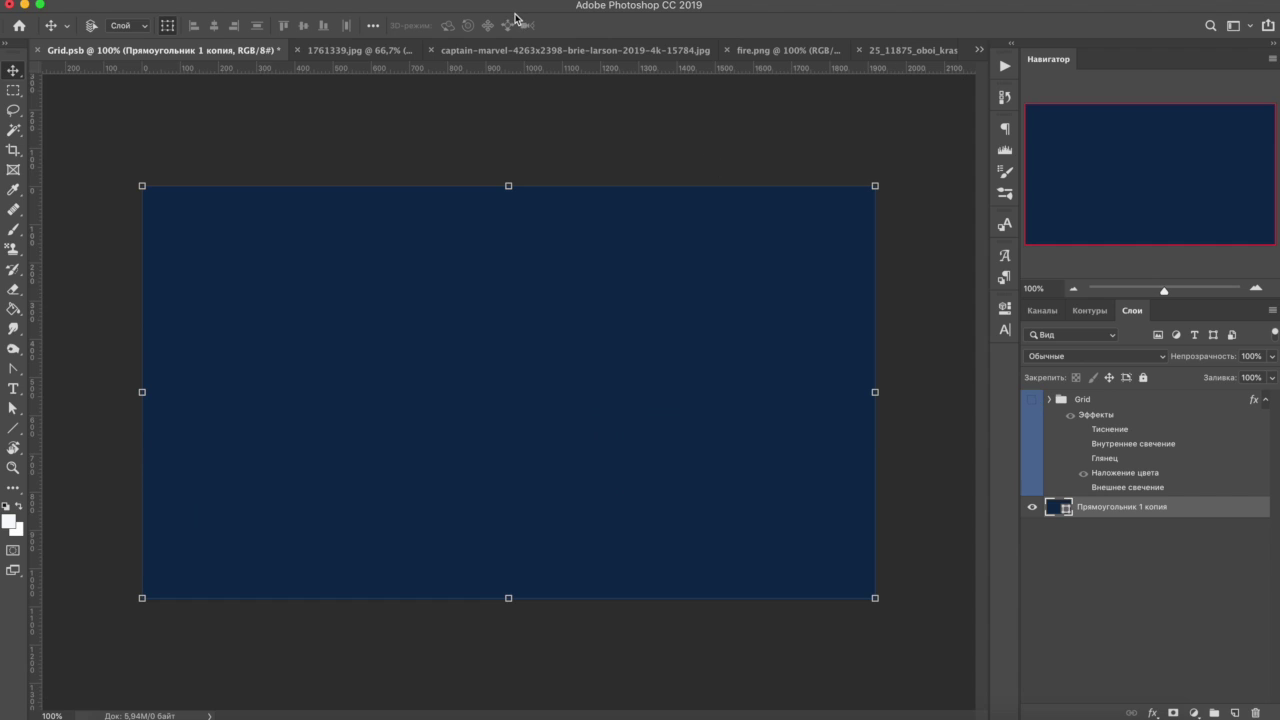
pyautogui.click(498, 52)
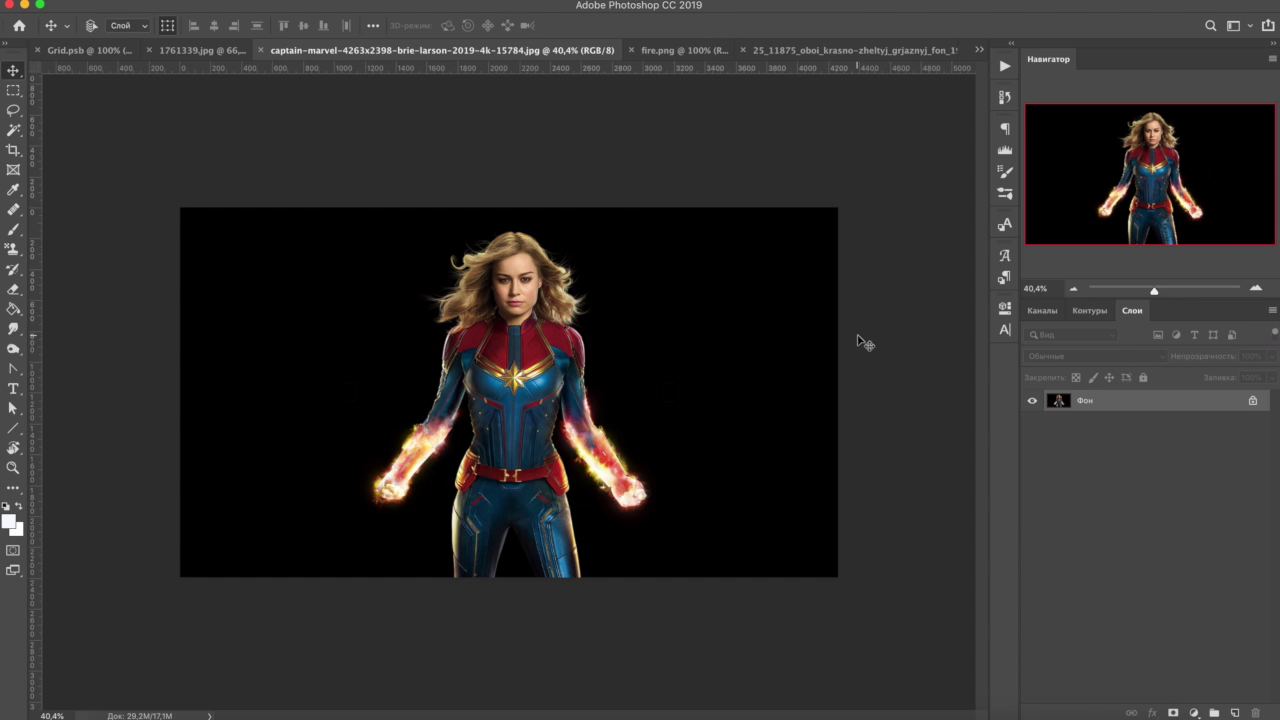
pyautogui.moveTo(448, 52); pyautogui.dragTo(794, 457)
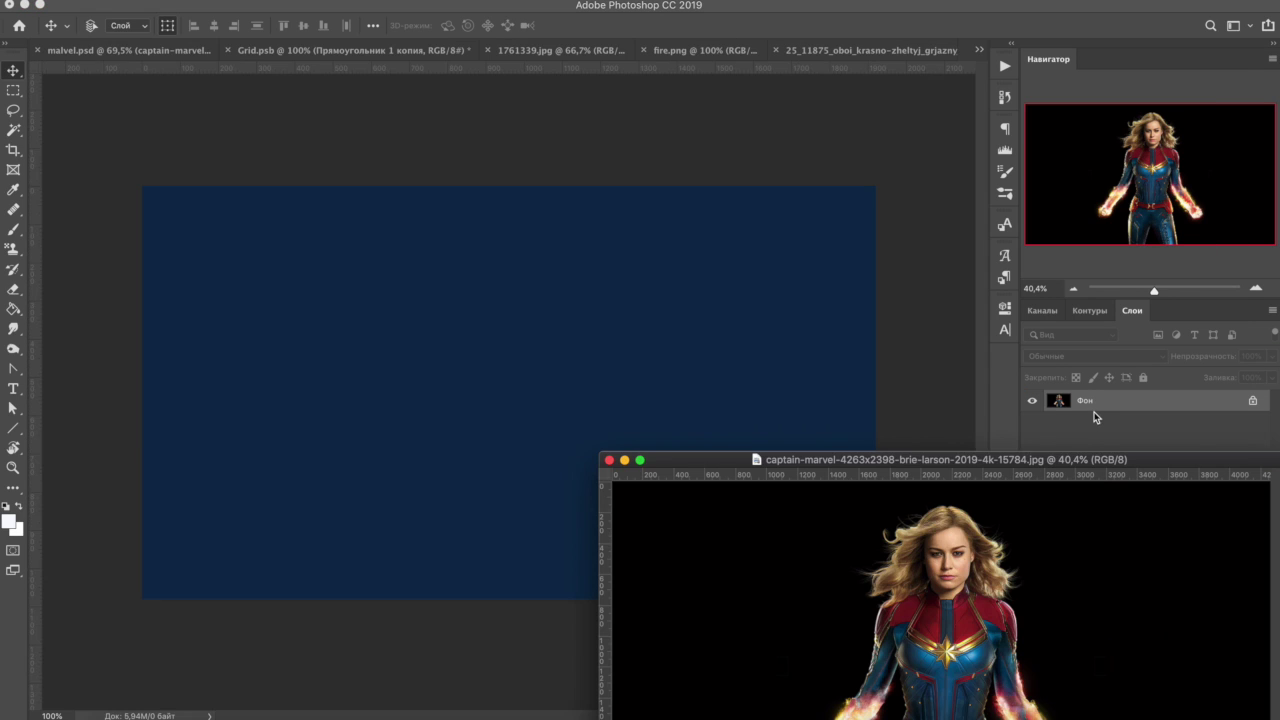
# Step: Duplicate the photo layer into Grid.psb and show the Grid group above it
pyautogui.rightClick(1100, 402)
pyautogui.click(1064, 434)
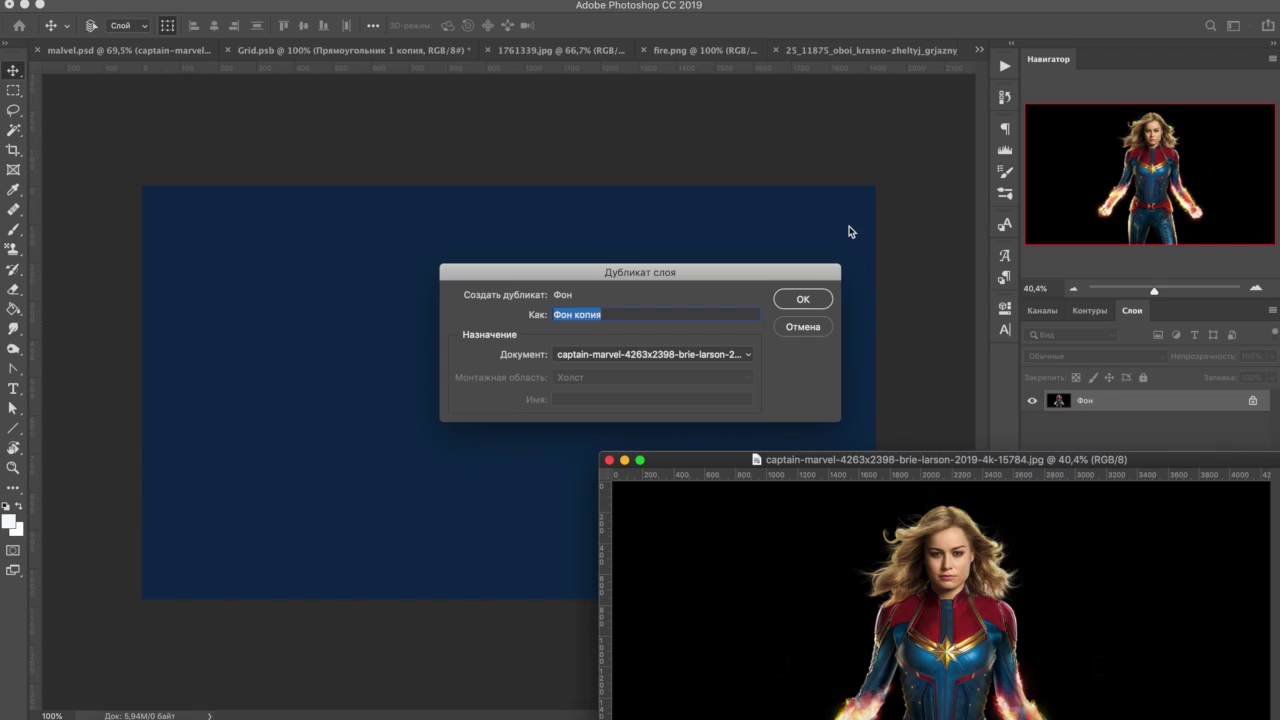
pyautogui.click(800, 301)
pyautogui.moveTo(1140, 404); pyautogui.dragTo(348, 562)
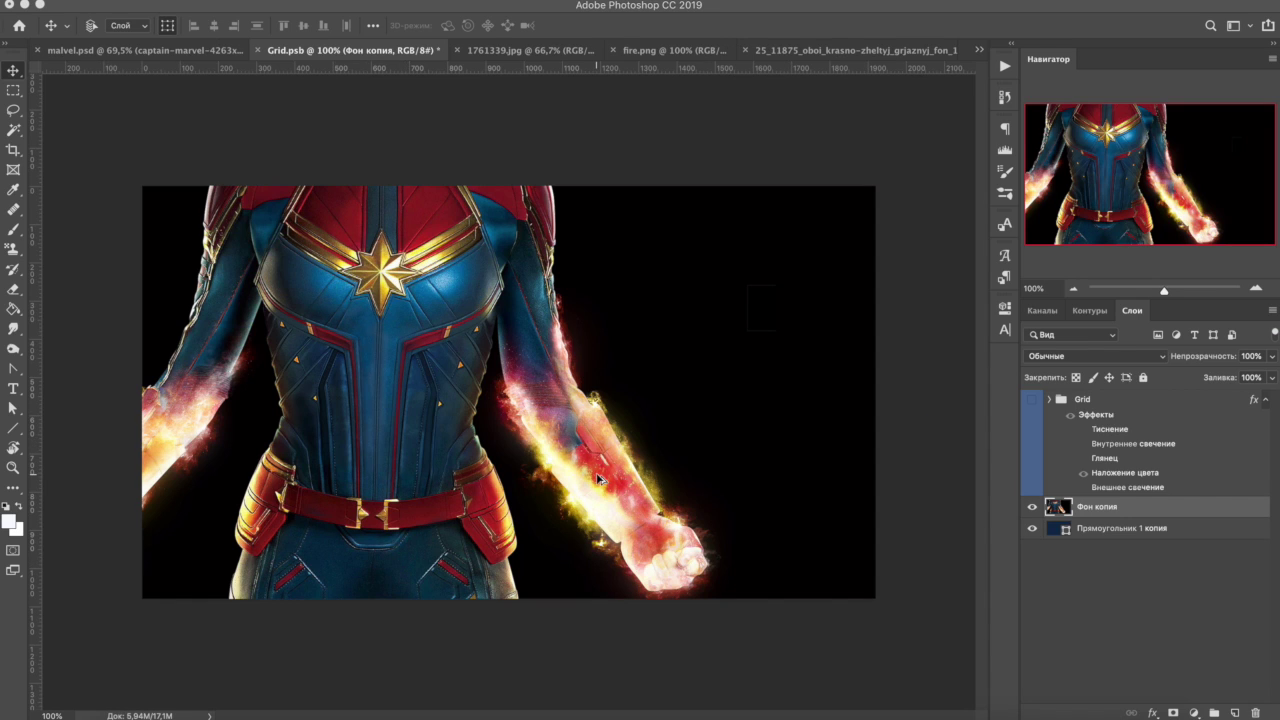
pyautogui.click(1032, 399)
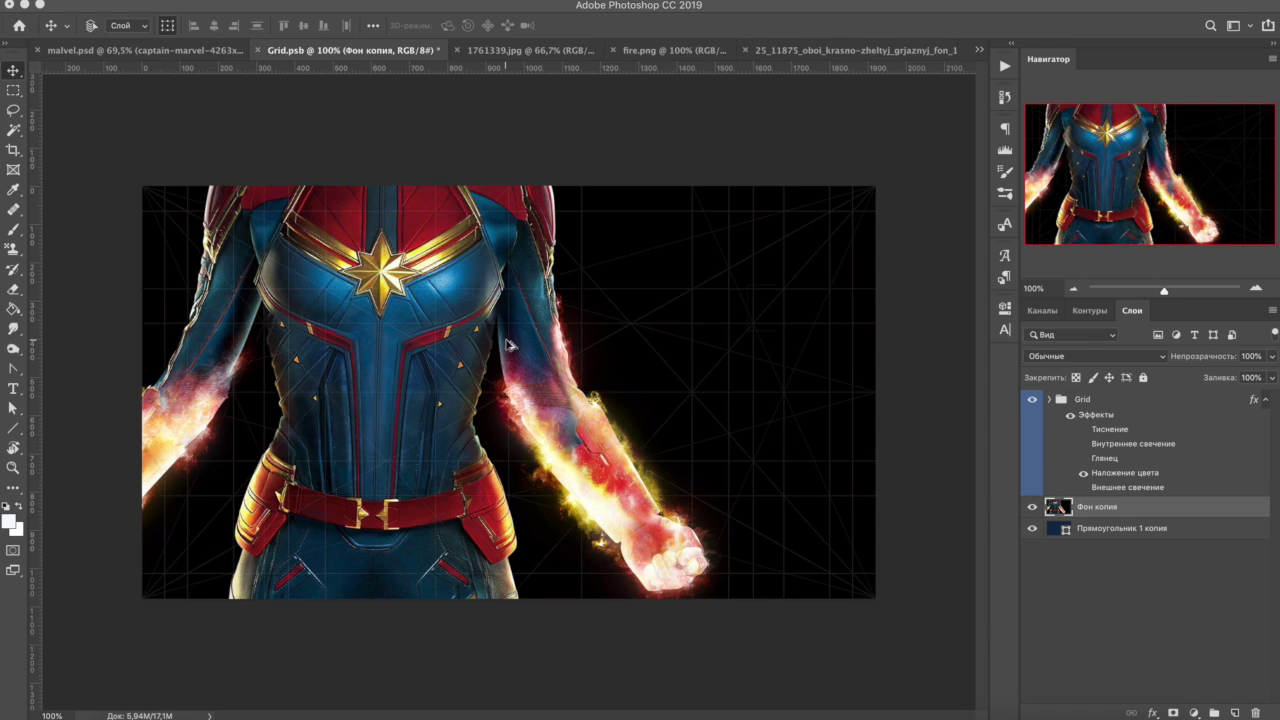
pyautogui.hotkey('ctrl', 't')
pyautogui.hotkey('ctrl', '0')
# Step: Scale the Captain Marvel layer to 87.08%, tilt it about -1.2° and centre it
pyautogui.moveTo(532, 244)
pyautogui.mouseDown()
pyautogui.moveTo(604, 244)
pyautogui.moveTo(602, 226)
pyautogui.mouseUp()
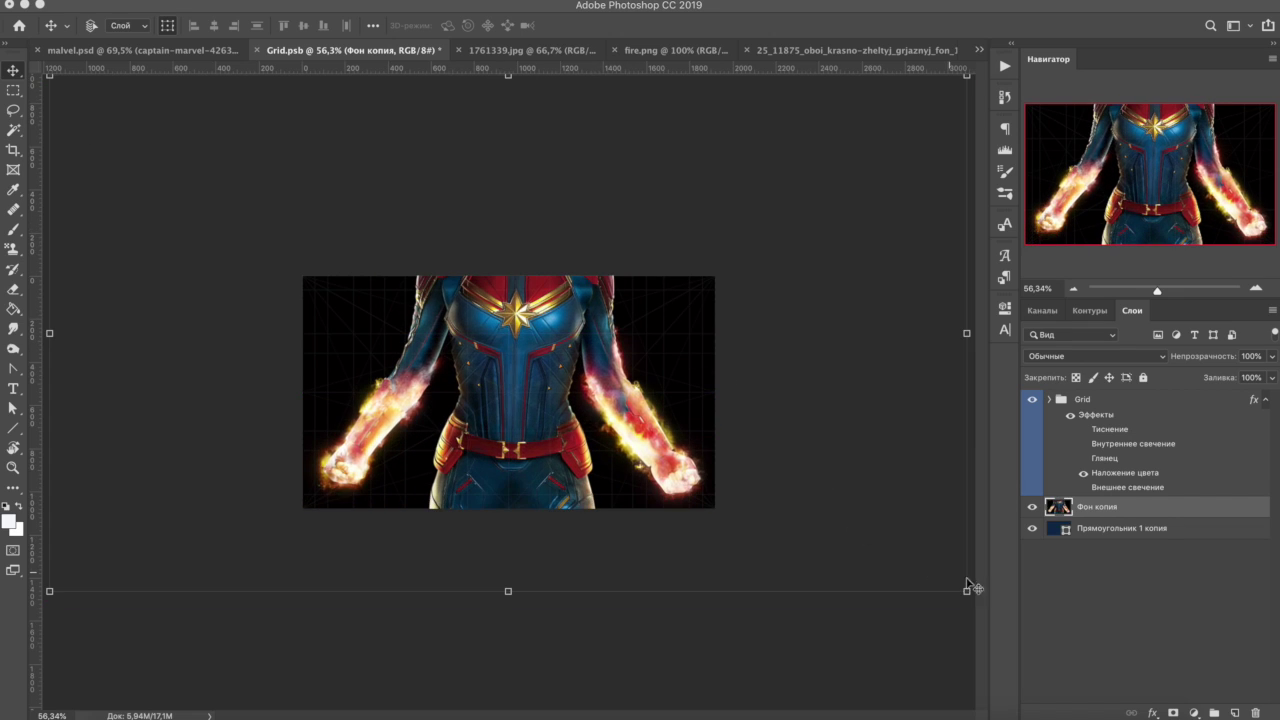
pyautogui.moveTo(971, 591); pyautogui.dragTo(814, 488)
pyautogui.moveTo(671, 443); pyautogui.dragTo(720, 484)
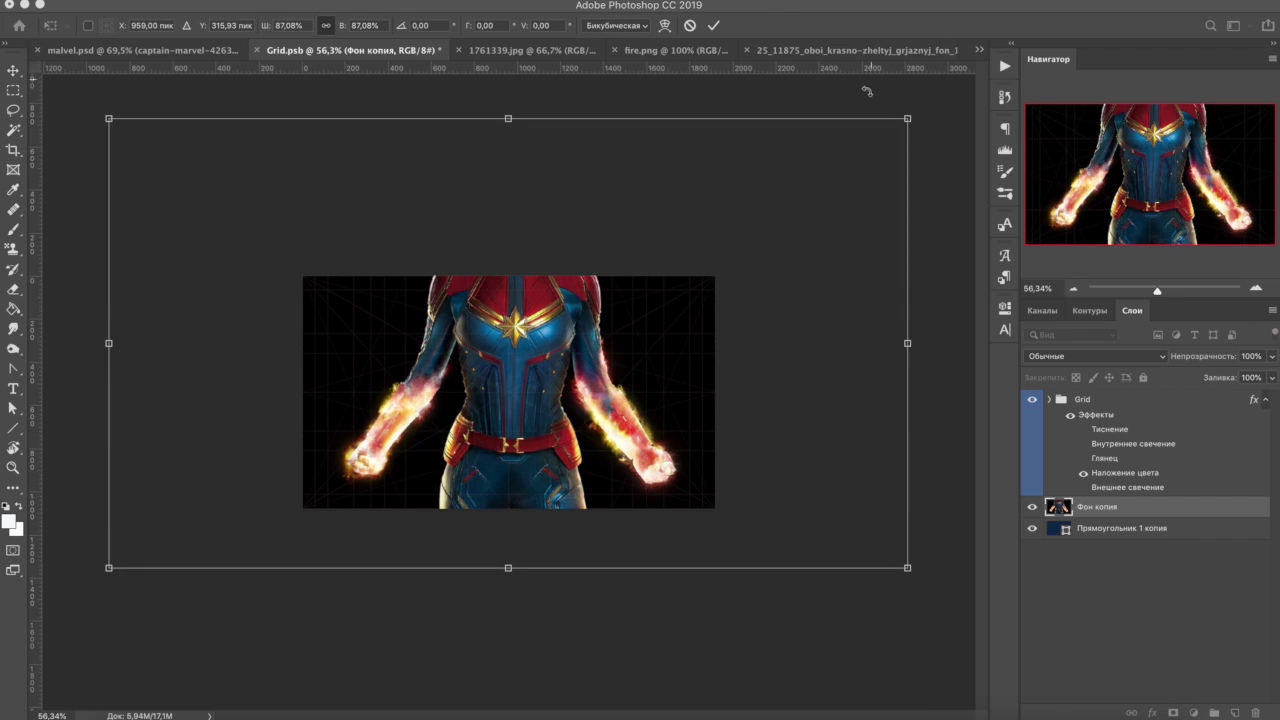
pyautogui.moveTo(937, 109); pyautogui.dragTo(940, 97)
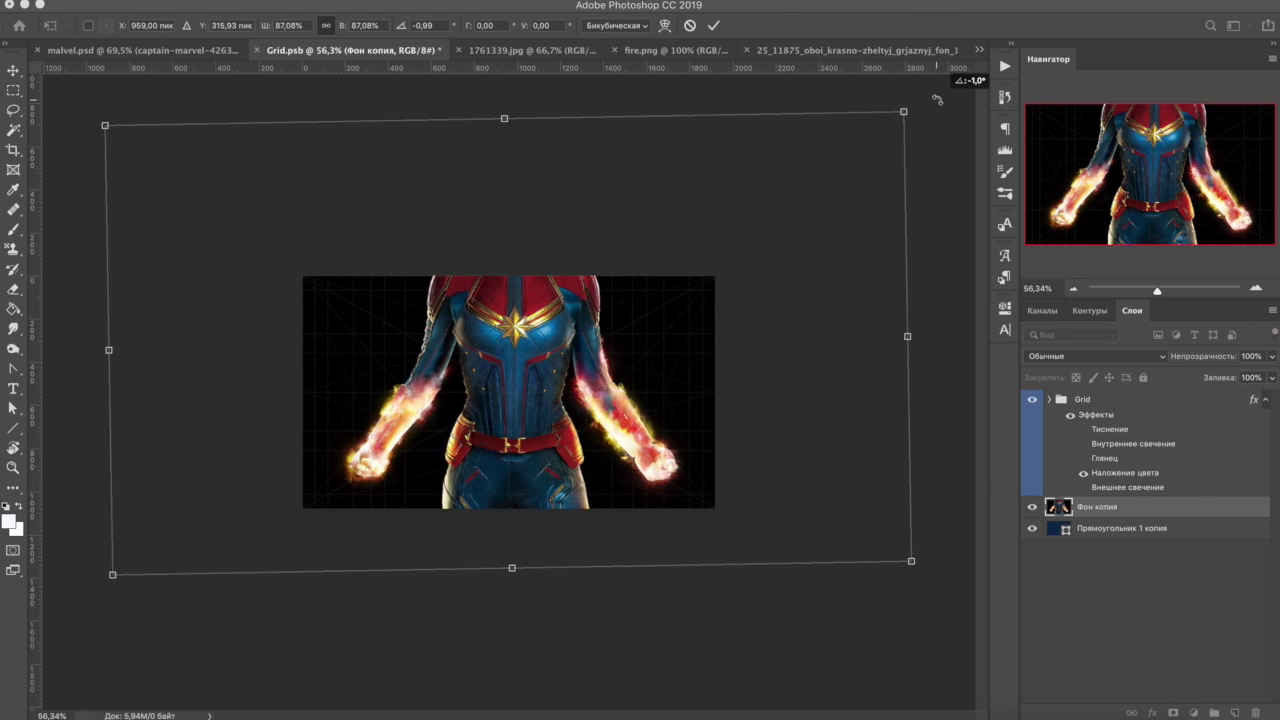
pyautogui.moveTo(774, 214); pyautogui.dragTo(755, 230)
pyautogui.press('Return')
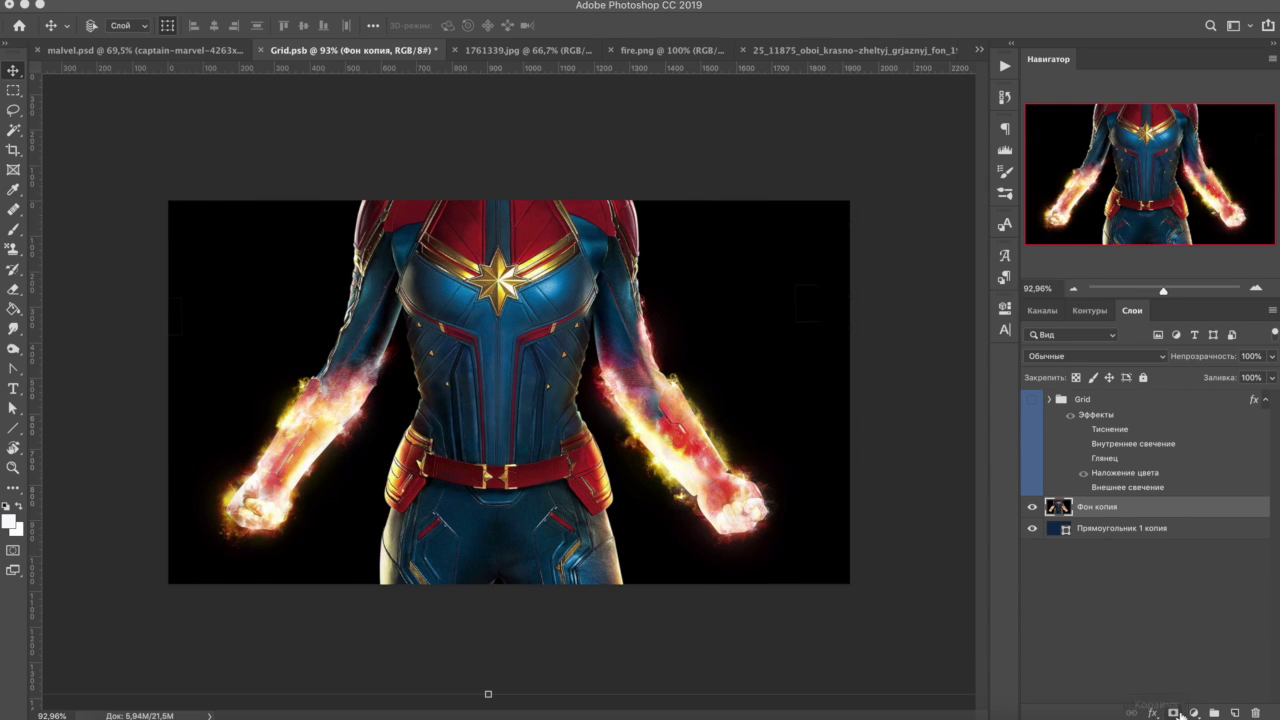
pyautogui.click(1173, 712)
# Step: Paint black on the layer mask to hide the black backdrop around the figure
pyautogui.press('b')
pyautogui.moveTo(330, 205); pyautogui.dragTo(240, 380)
pyautogui.moveTo(200, 440)
pyautogui.mouseDown()
pyautogui.moveTo(251, 271)
pyautogui.moveTo(257, 343)
pyautogui.moveTo(200, 230)
pyautogui.mouseUp()
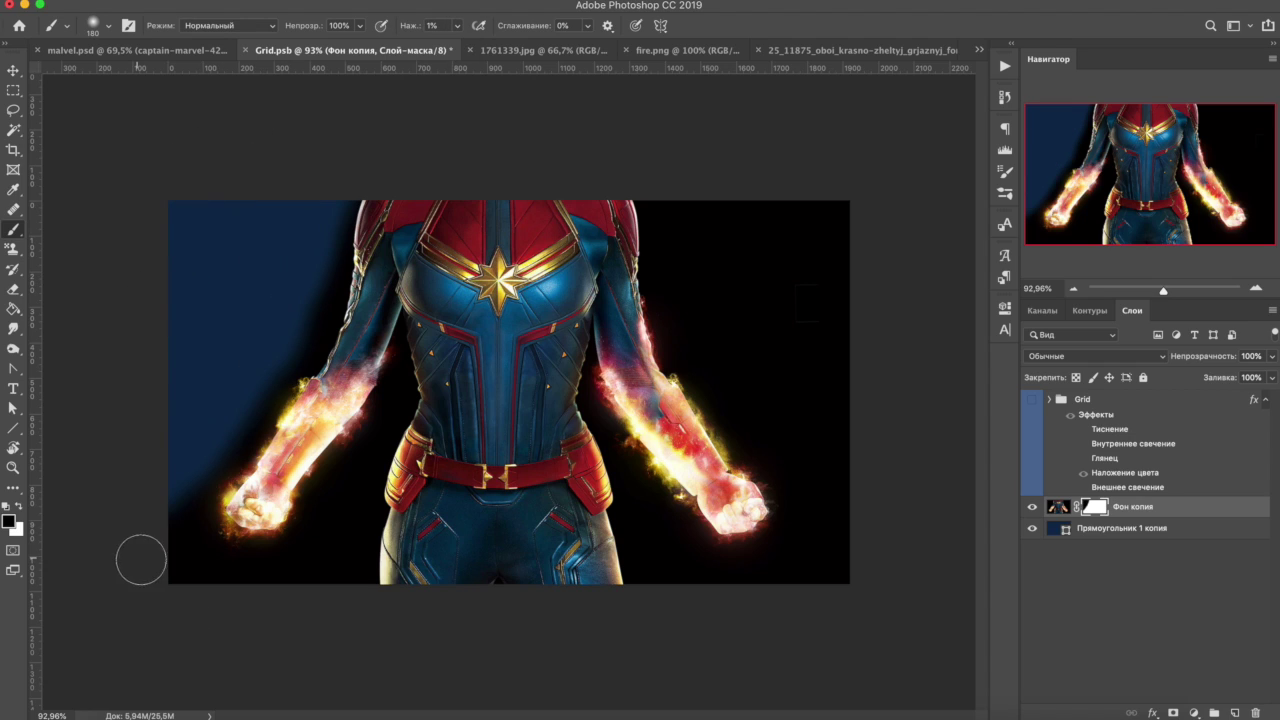
pyautogui.moveTo(455, 45); pyautogui.dragTo(530, 45)
pyautogui.moveTo(290, 300)
pyautogui.mouseDown()
pyautogui.moveTo(189, 471)
pyautogui.moveTo(300, 557)
pyautogui.moveTo(349, 483)
pyautogui.moveTo(719, 588)
pyautogui.moveTo(677, 280)
pyautogui.moveTo(740, 606)
pyautogui.moveTo(714, 220)
pyautogui.moveTo(820, 400)
pyautogui.mouseUp()
# Step: Duplicate the masked photo layer, hide both copies and add an empty layer
pyautogui.press('v')
pyautogui.hotkey('ctrl', 'j')
pyautogui.click(1032, 507)
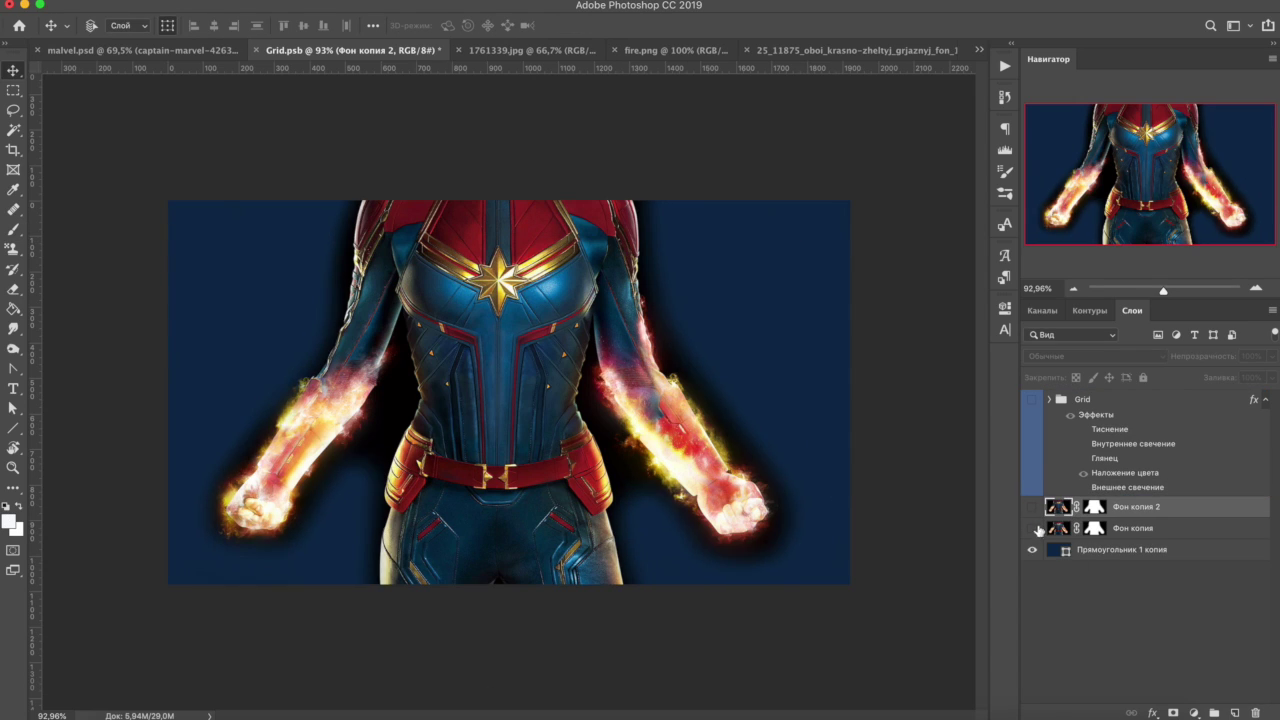
pyautogui.click(1120, 549)
pyautogui.click(1234, 712)
# Step: Choose the Brush and set the foreground colour to red
pyautogui.press('b')
pyautogui.rightClick(543, 394)
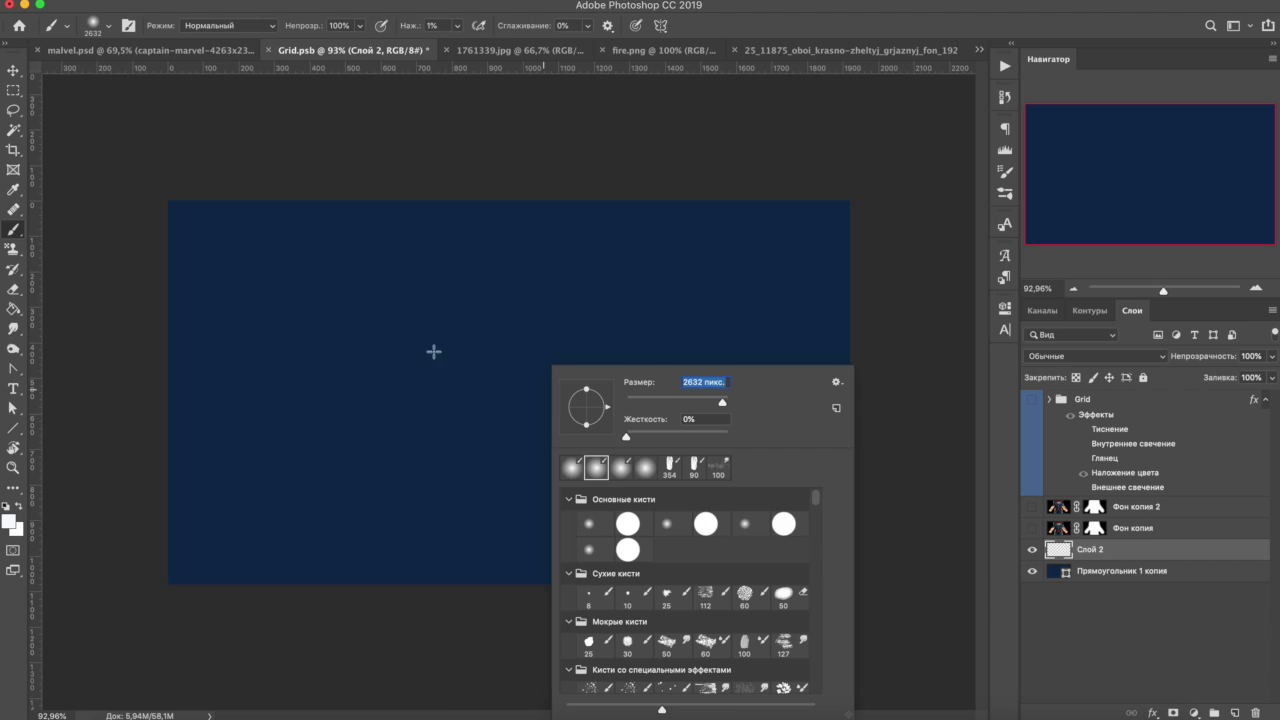
pyautogui.click(11, 519)
pyautogui.click(1043, 488)
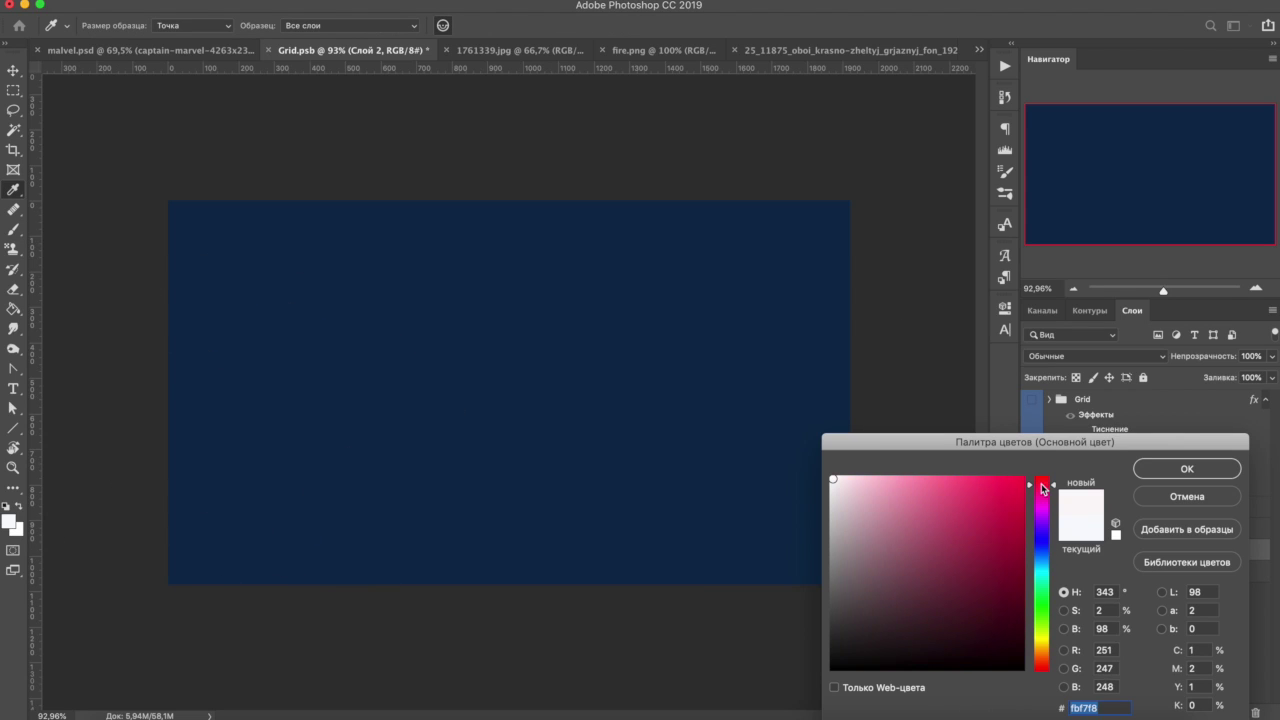
pyautogui.click(1187, 467)
# Step: Set brush flow to 100% and paint a large soft red stroke on the right
pyautogui.scroll(-3, 534, 391)
pyautogui.rightClick(549, 380)
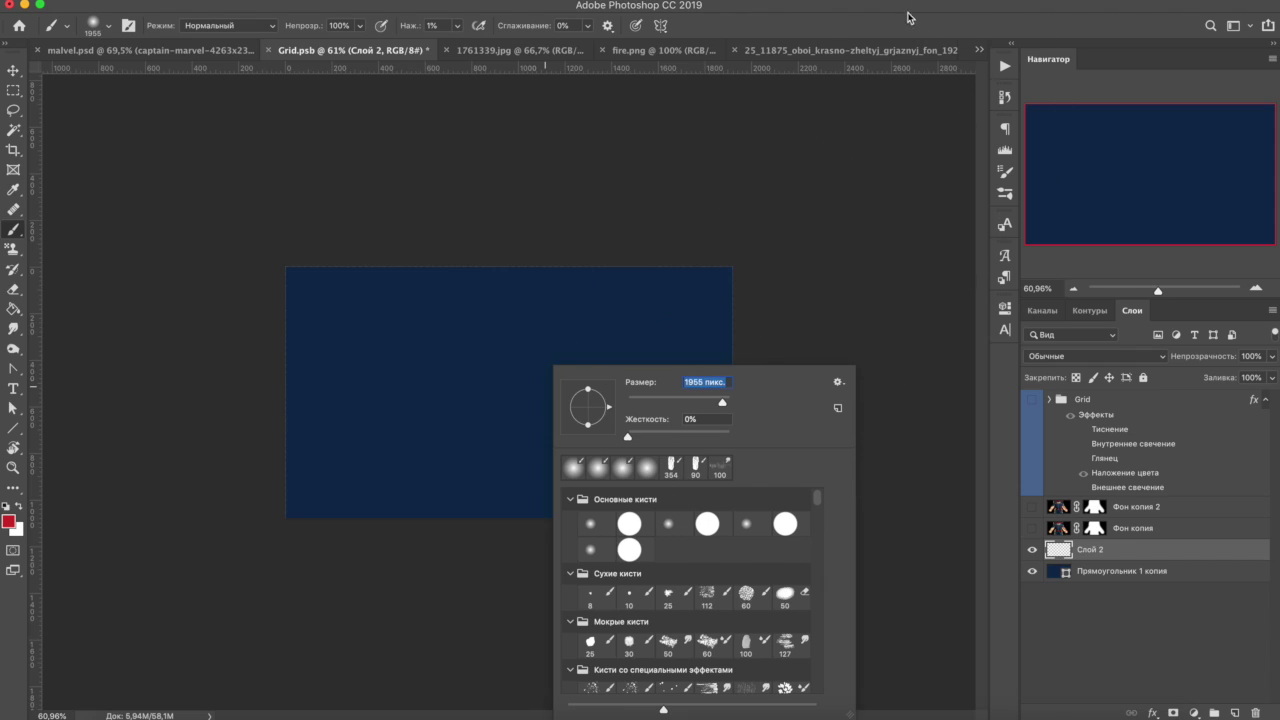
pyautogui.click(731, 394)
pyautogui.moveTo(457, 26); pyautogui.dragTo(540, 45)
pyautogui.moveTo(711, 391)
pyautogui.mouseDown()
pyautogui.moveTo(729, 534)
pyautogui.moveTo(833, 346)
pyautogui.mouseUp()
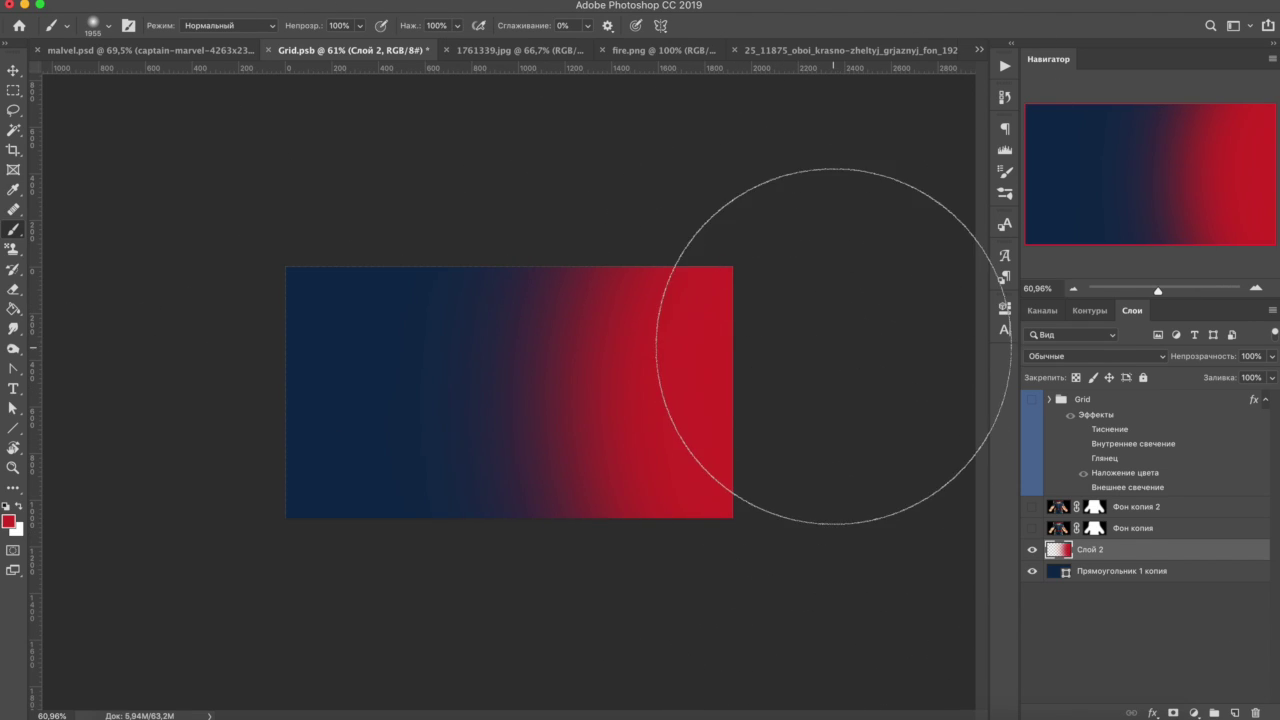
# Step: Show the Фон копия layer and set its blend mode to Экран
pyautogui.press('v')
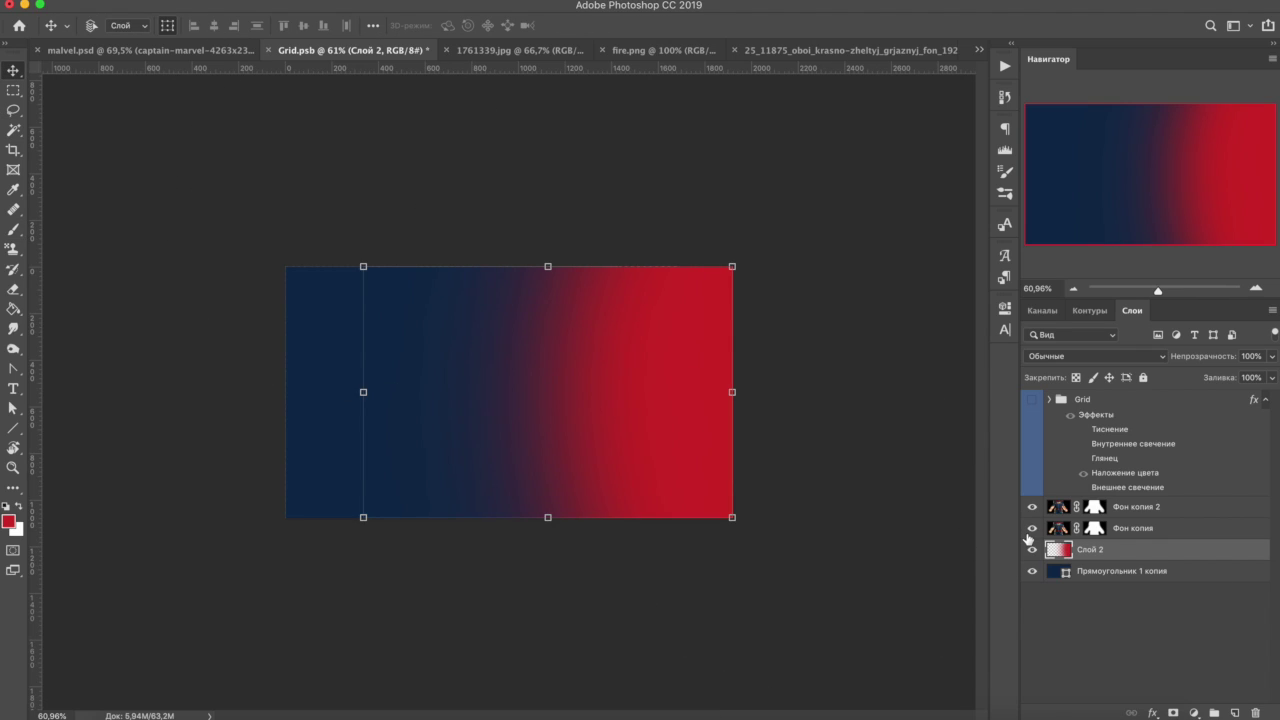
pyautogui.click(1150, 508)
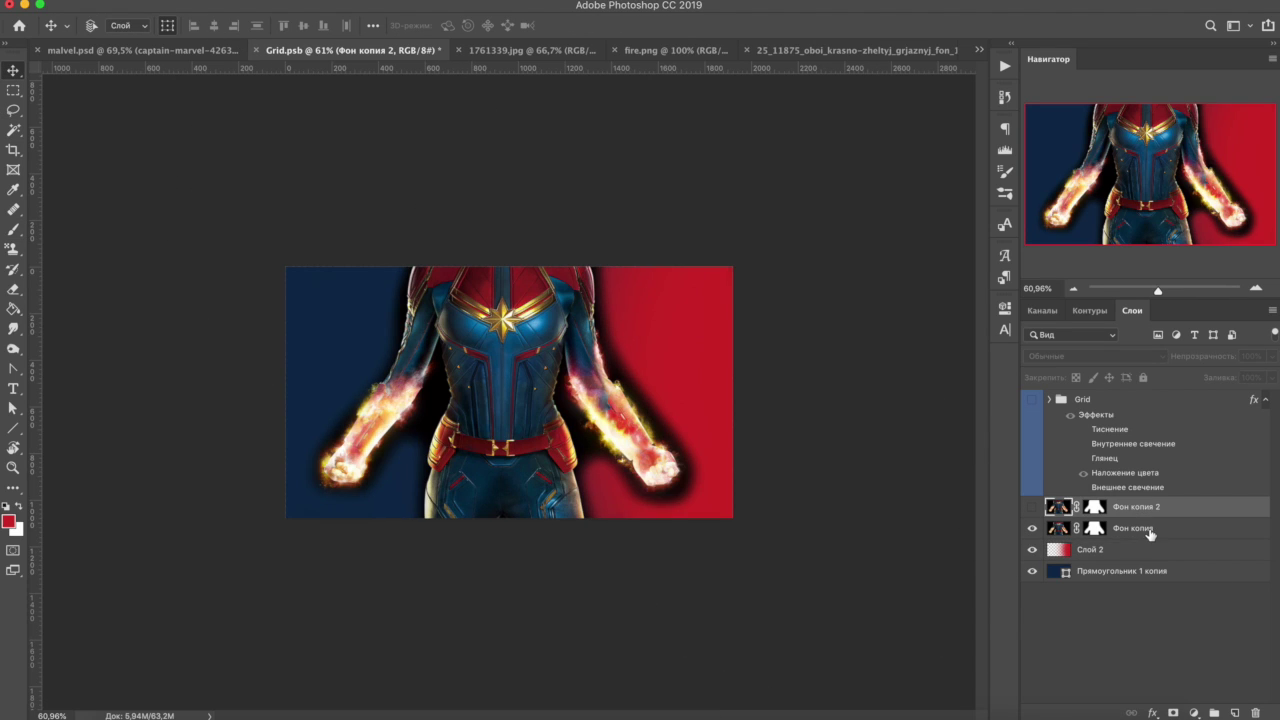
pyautogui.click(1110, 528)
pyautogui.click(1077, 358)
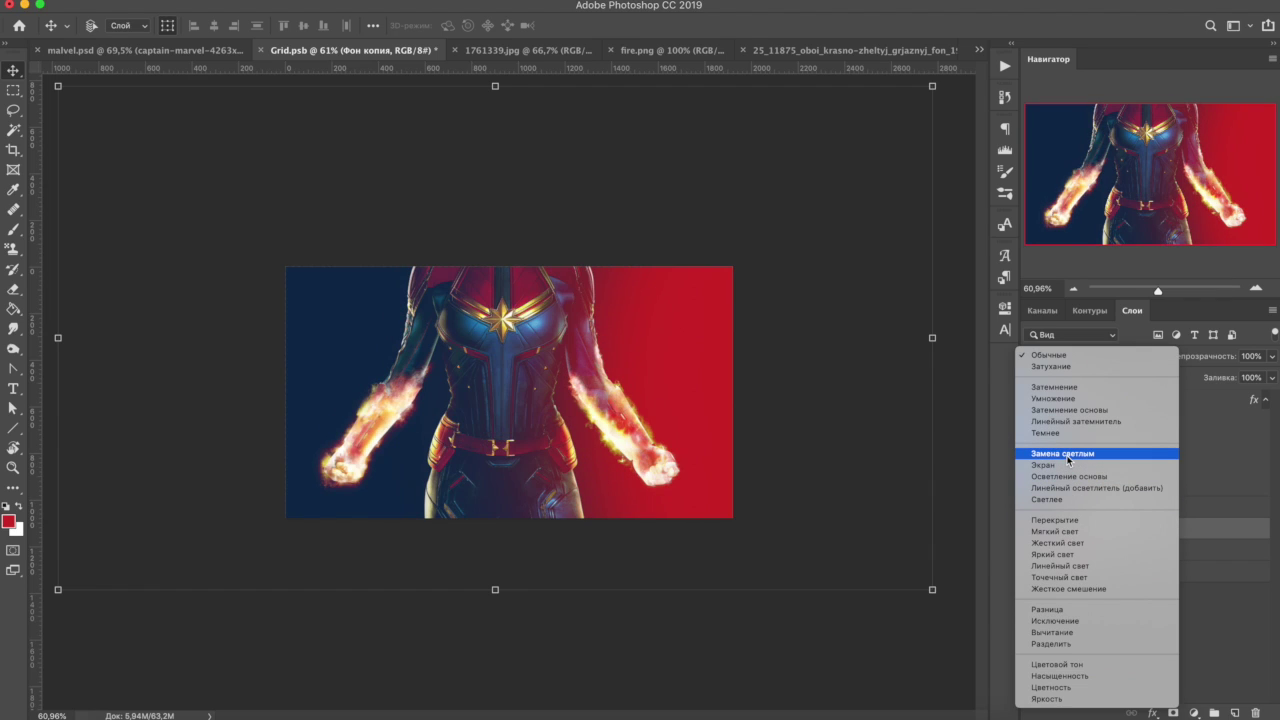
pyautogui.click(1043, 465)
pyautogui.click(1060, 356)
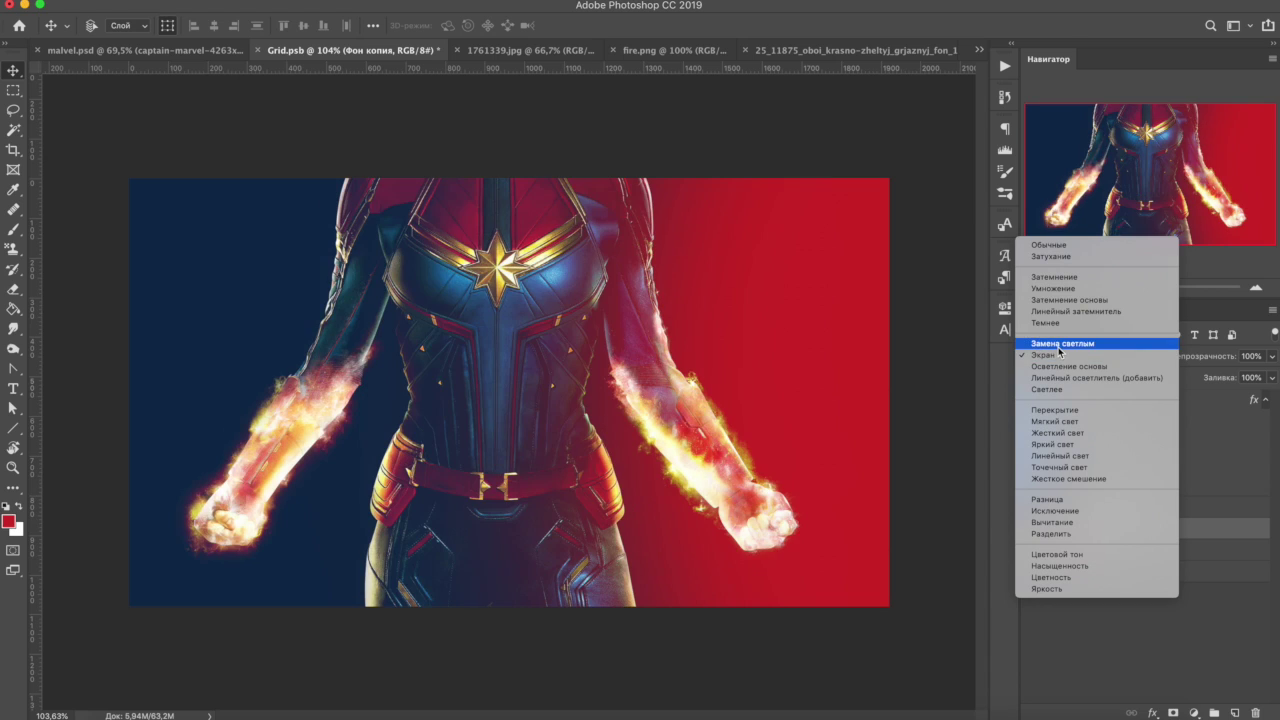
pyautogui.press('Escape')
# Step: Show Фон копия 2 and set its blend mode to Темнее
pyautogui.click(1032, 506)
pyautogui.click(1136, 506)
pyautogui.click(1095, 356)
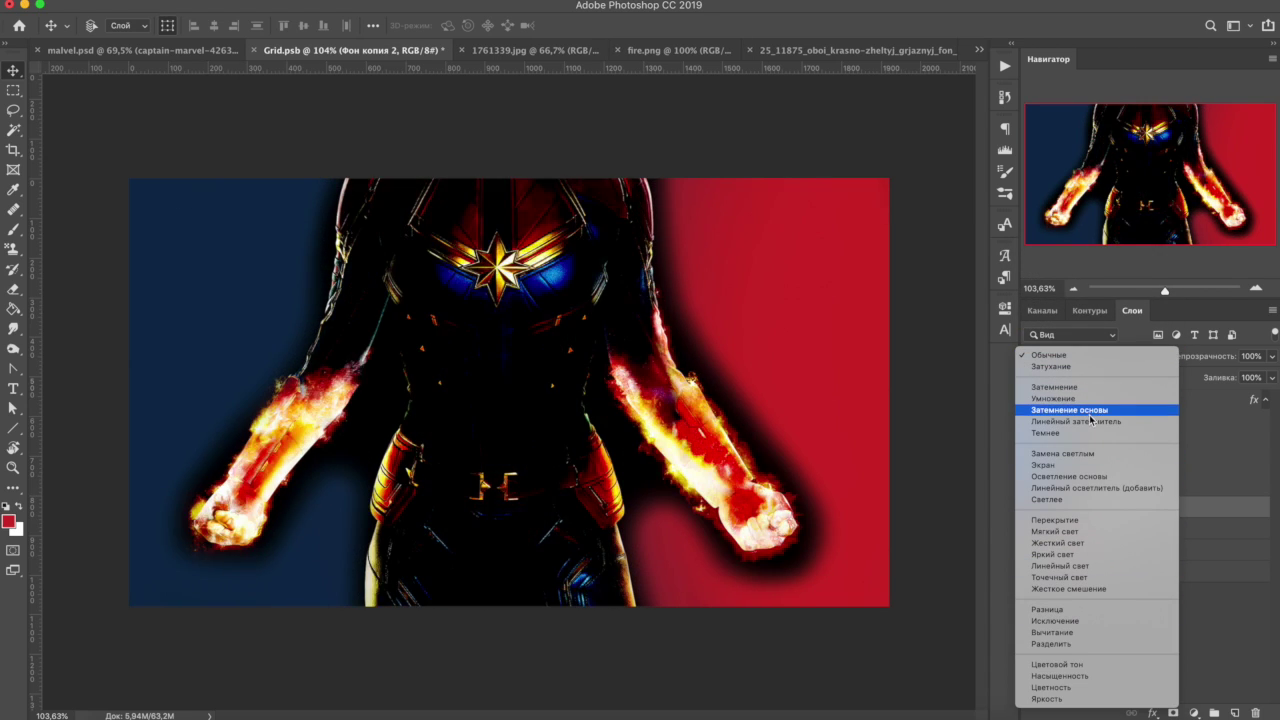
pyautogui.click(1045, 432)
pyautogui.hotkey('ctrl', '\\')
pyautogui.press('b')
pyautogui.rightClick(350, 268)
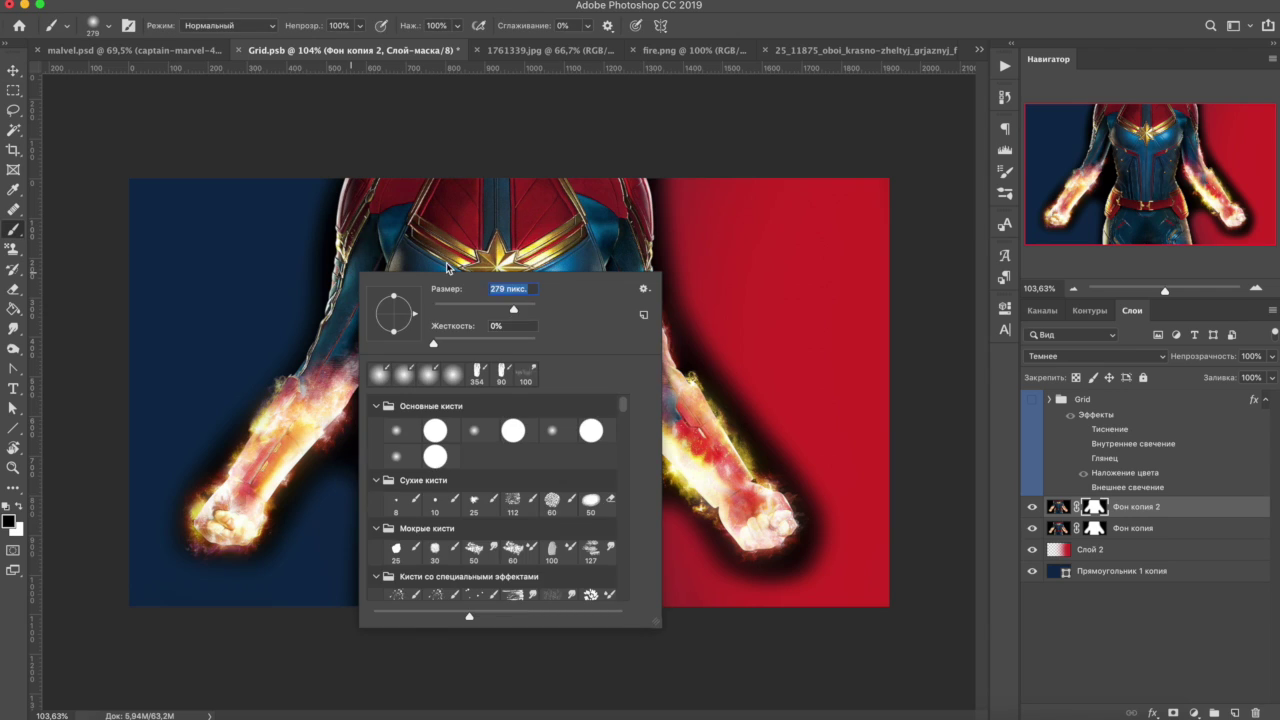
# Step: Set a 459 px brush to paint the dark halo out of Фон копия 2's mask
pyautogui.press('Escape')
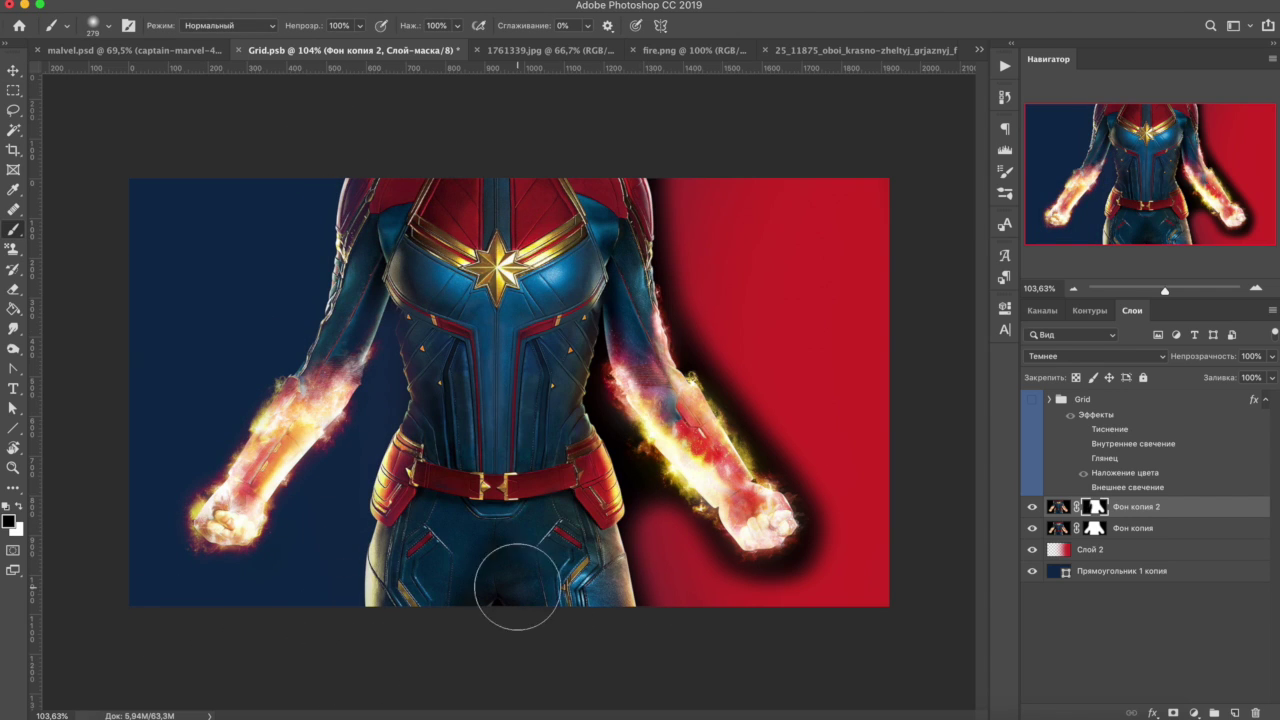
pyautogui.rightClick(517, 587)
pyautogui.moveTo(722, 404); pyautogui.dragTo(675, 436)
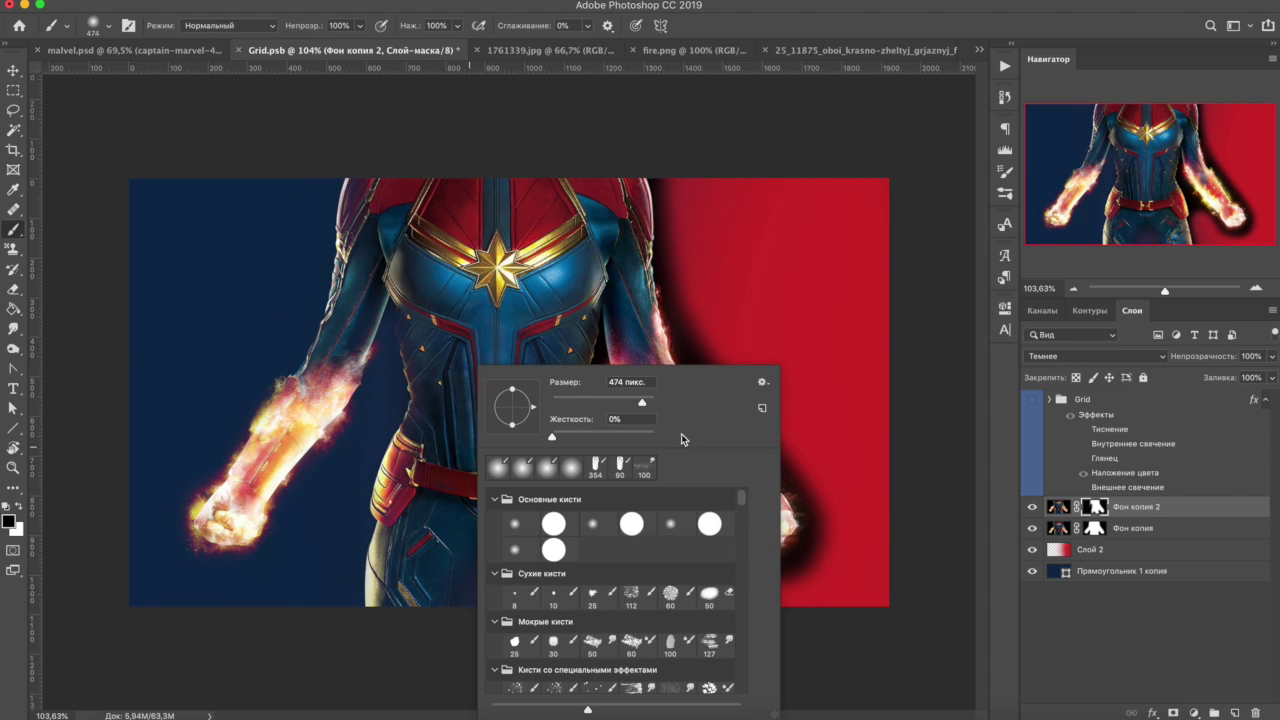
pyautogui.press('Return')
pyautogui.rightClick(749, 229)
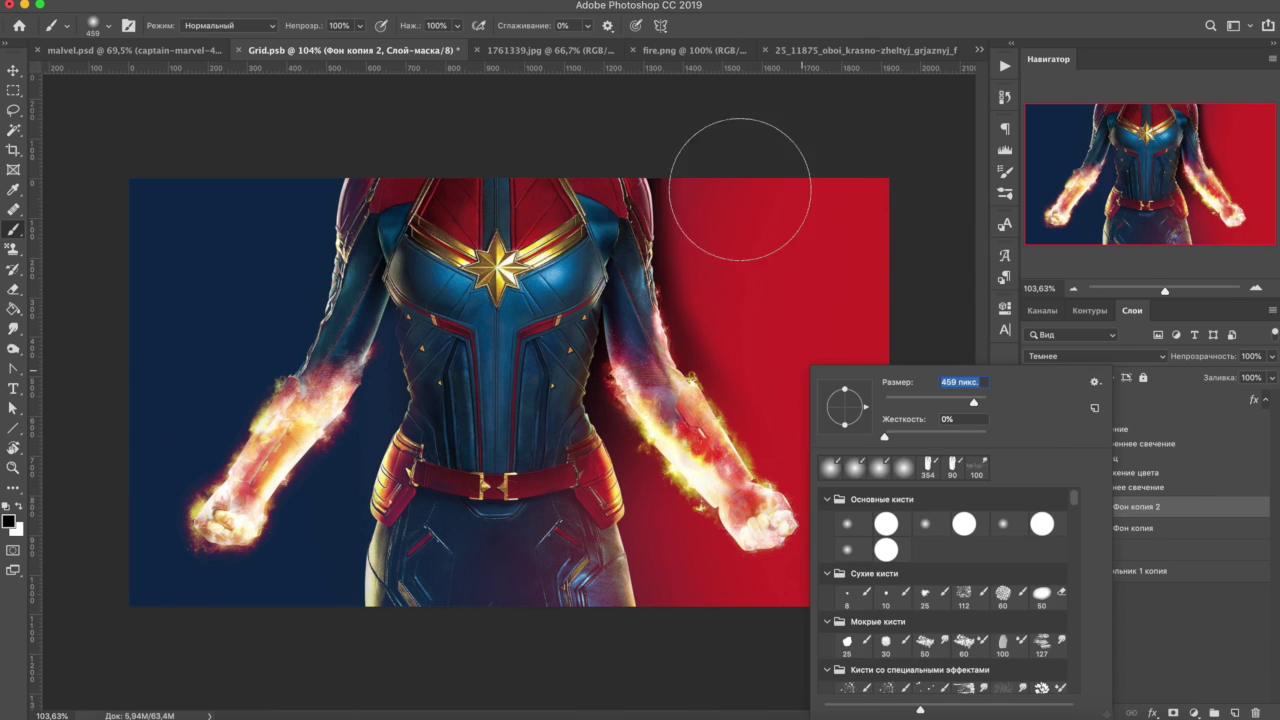
pyautogui.write('459')
pyautogui.press('Return')
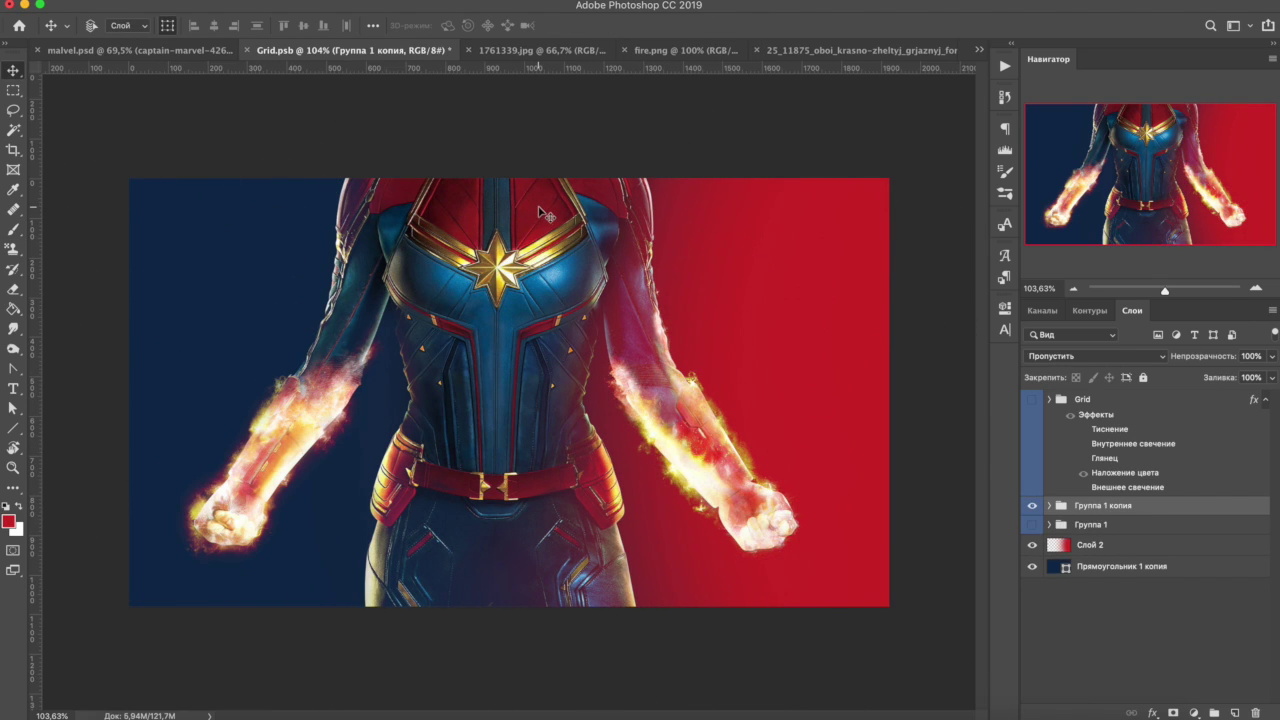
# Step: Drag the 1761339.jpg nebula texture into Grid.psb and resize it over the hero
pyautogui.click(540, 50)
pyautogui.hotkey('ctrl', 'shift', 'Tab')
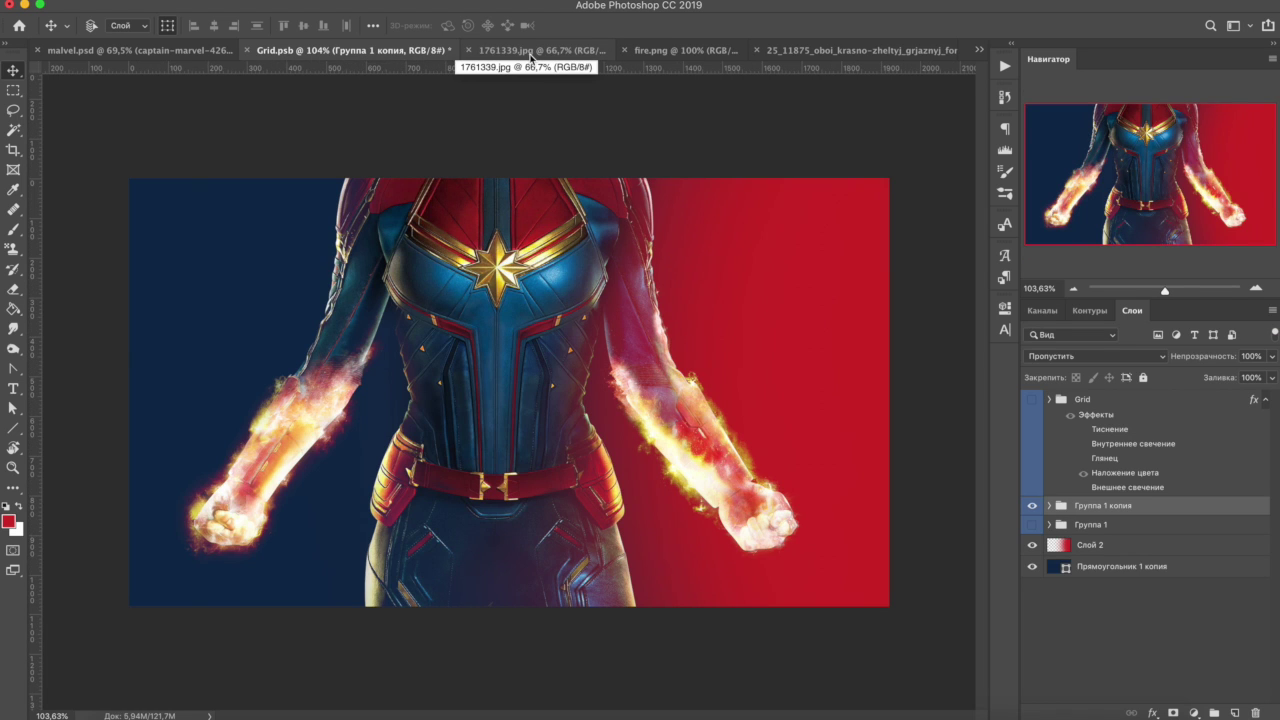
pyautogui.click(531, 50)
pyautogui.click(673, 49)
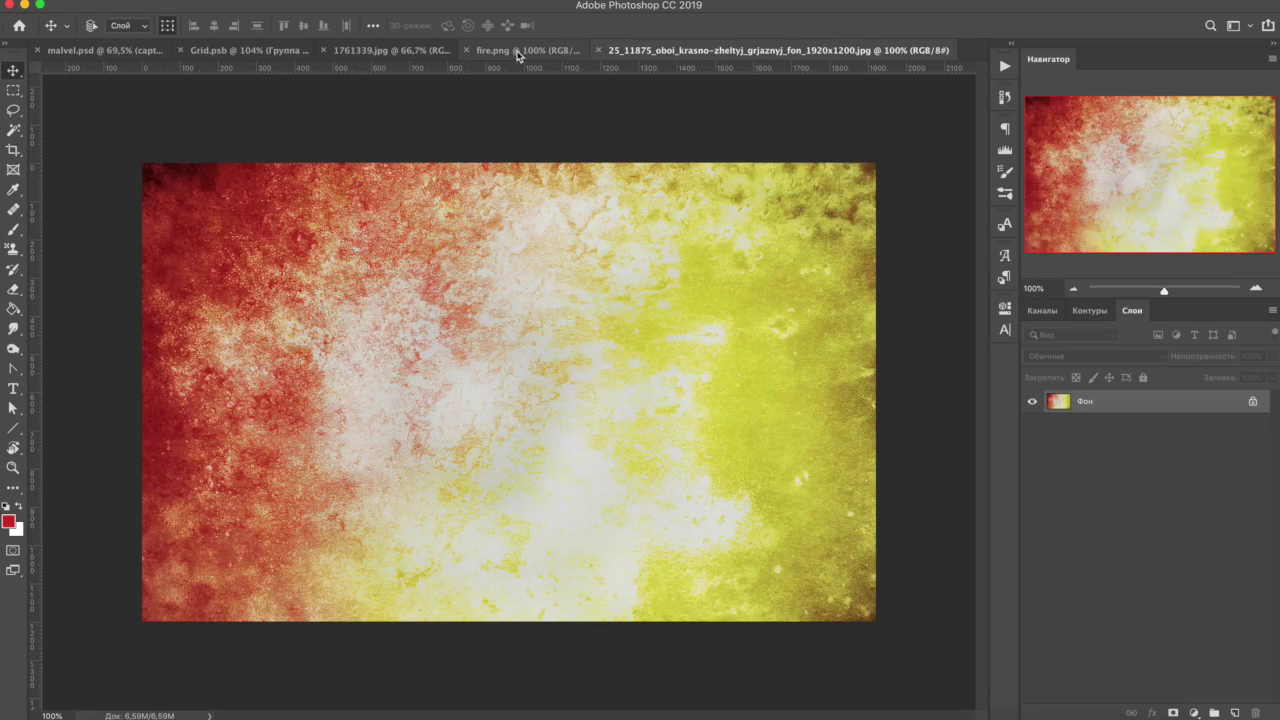
pyautogui.click(518, 50)
pyautogui.moveTo(550, 48); pyautogui.dragTo(637, 640)
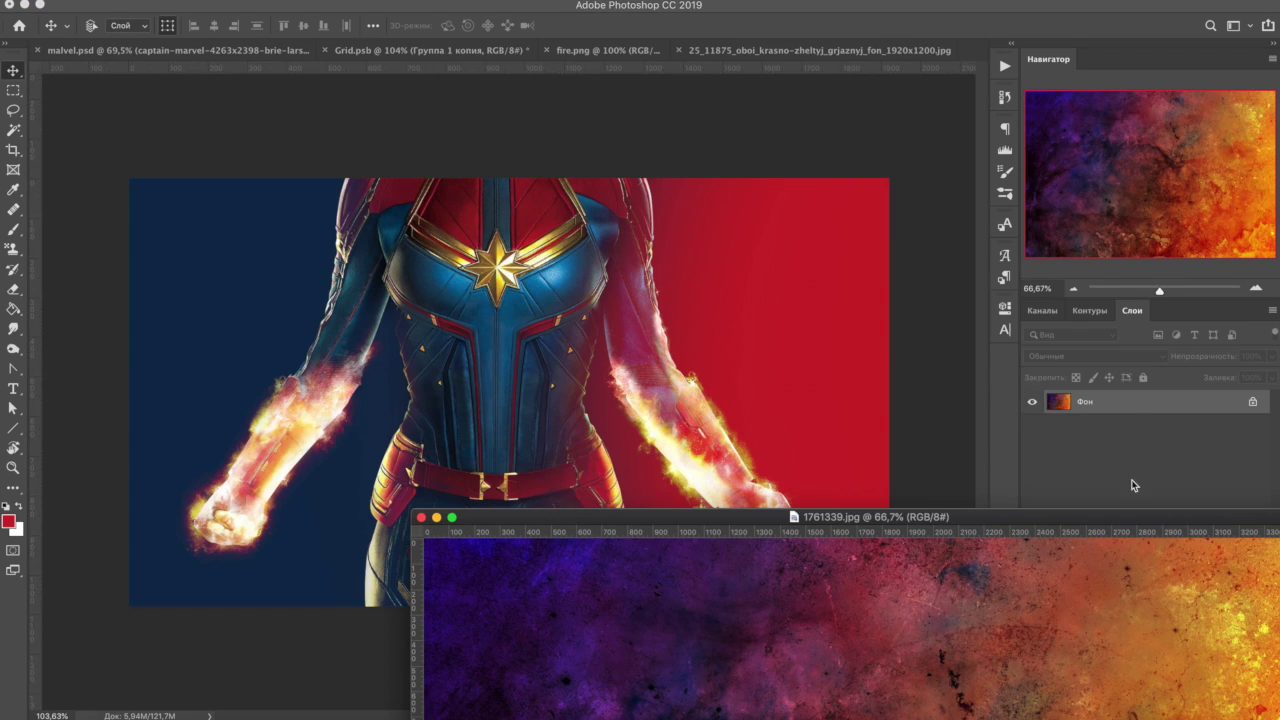
pyautogui.moveTo(700, 600); pyautogui.dragTo(434, 391)
pyautogui.moveTo(337, 286); pyautogui.dragTo(770, 298)
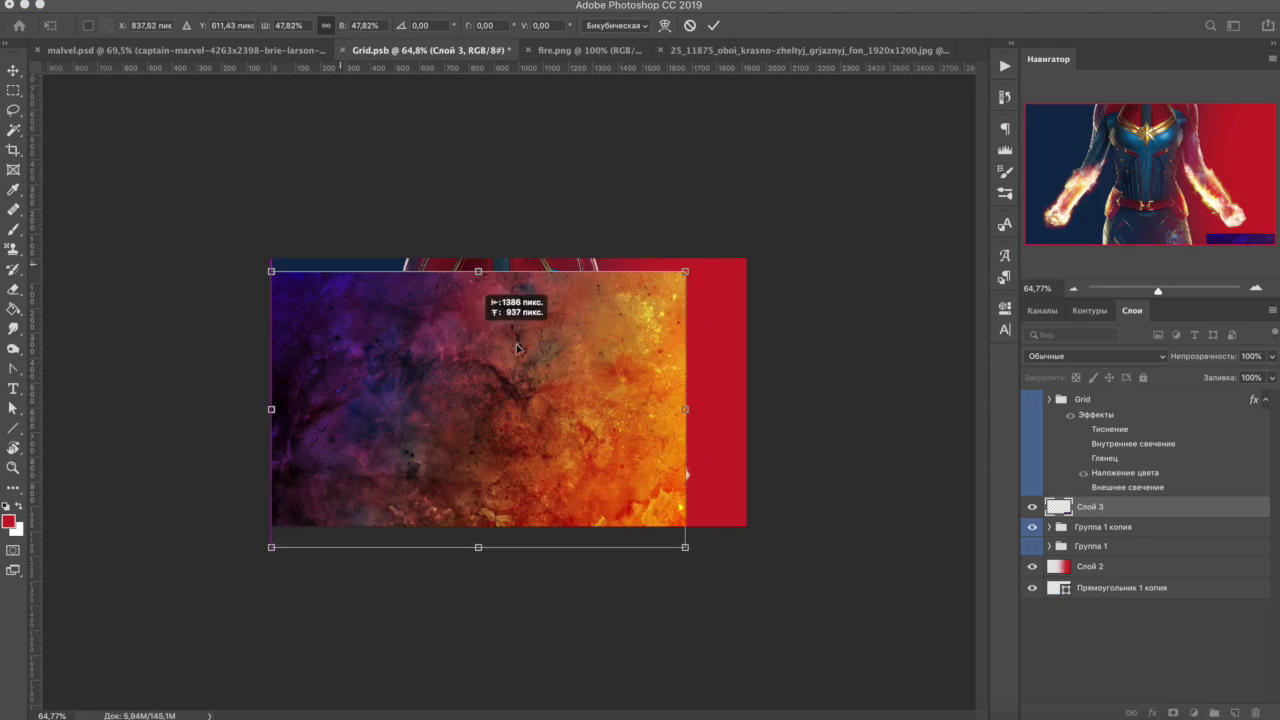
pyautogui.press('Return')
# Step: Set the nebula layer to Жесткий свет at 36% opacity and add a layer mask
pyautogui.click(1097, 356)
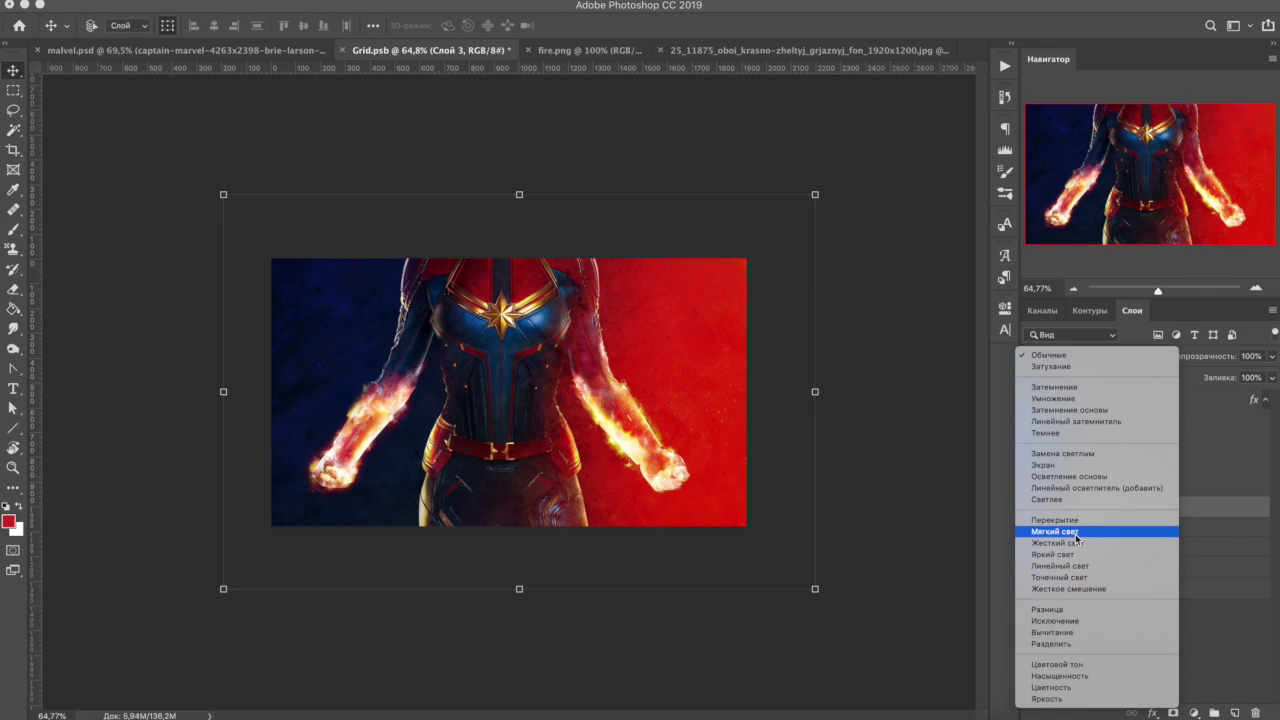
pyautogui.click(1079, 545)
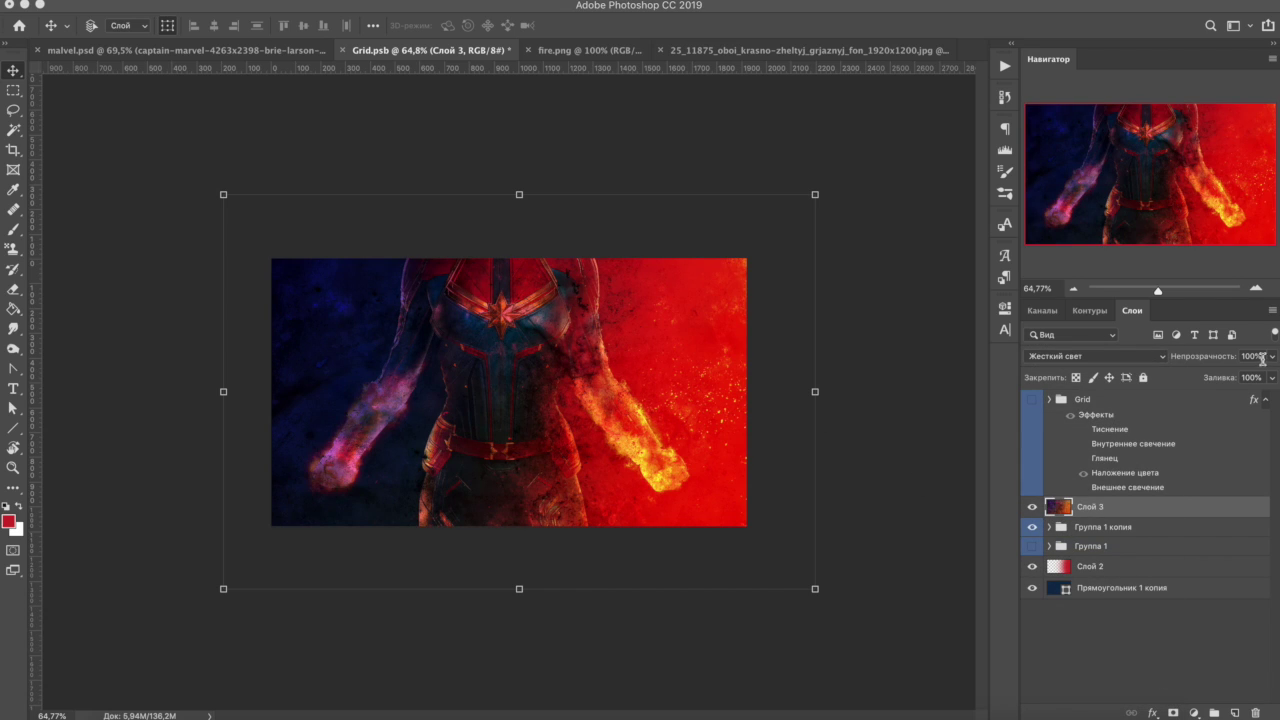
pyautogui.hotkey('ctrl', '0')
pyautogui.click(1235, 712)
pyautogui.press('b')
pyautogui.rightClick(719, 370)
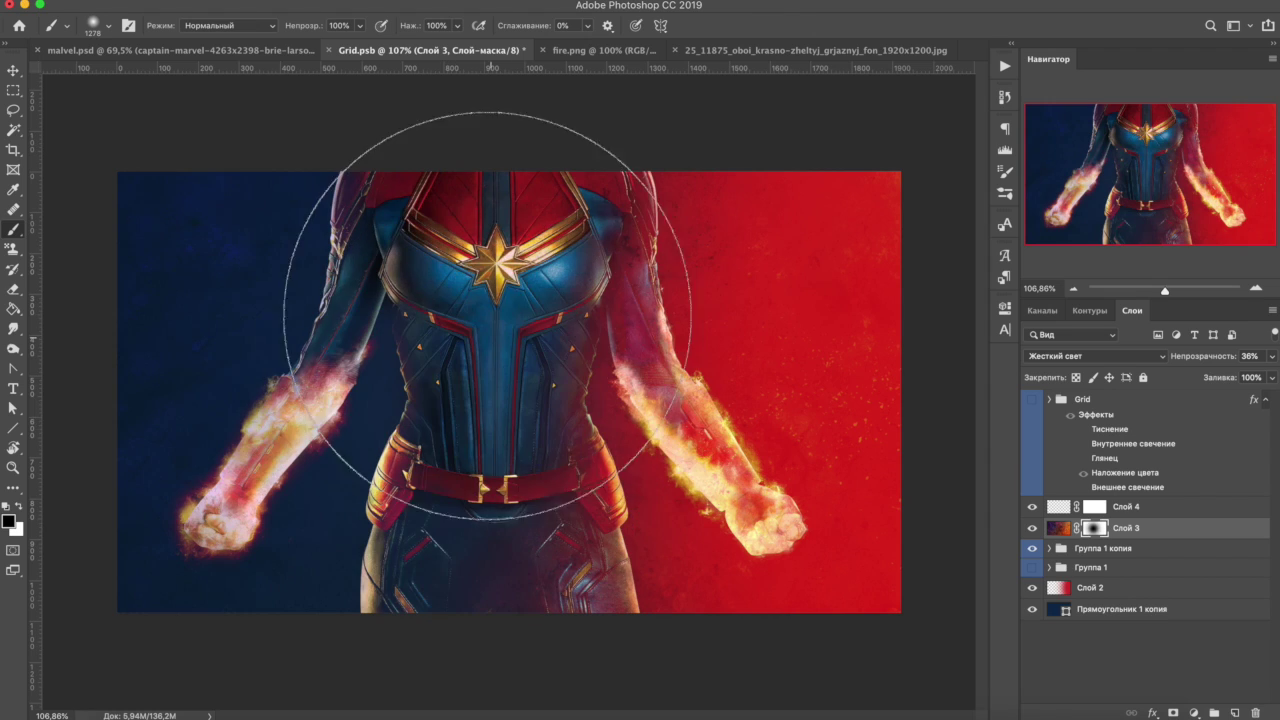
pyautogui.click(13, 70)
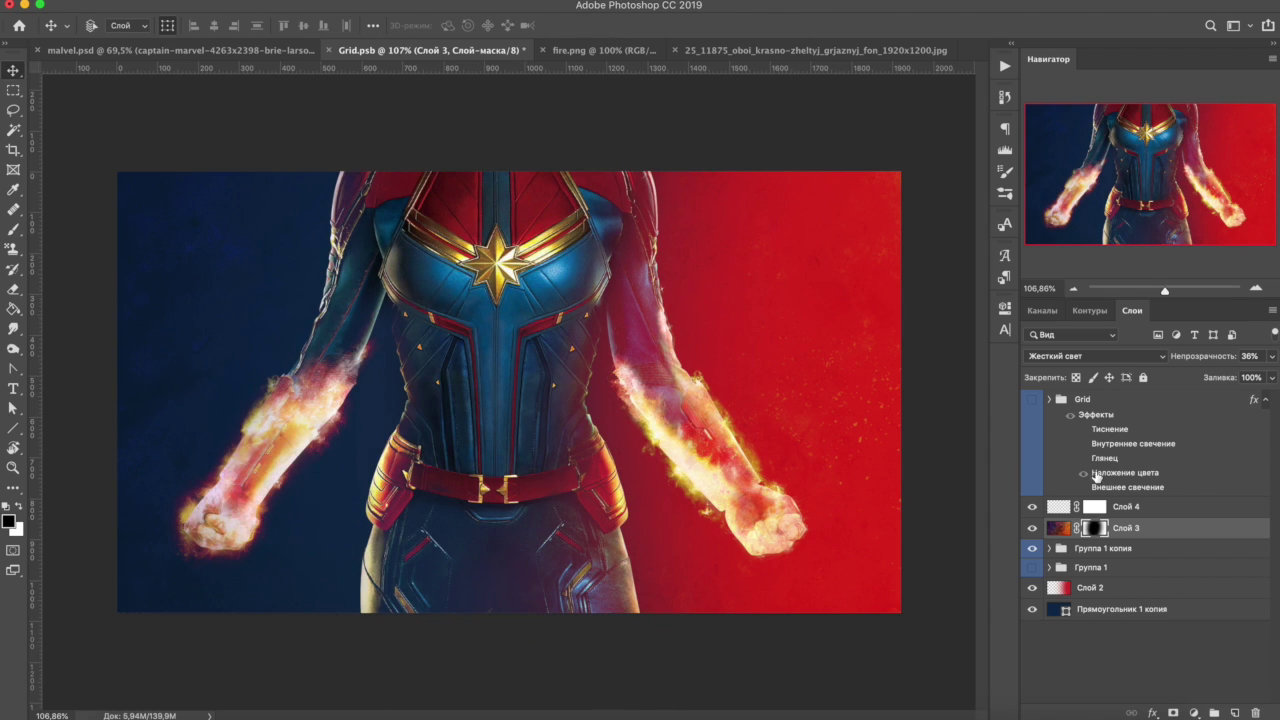
pyautogui.click(1102, 550)
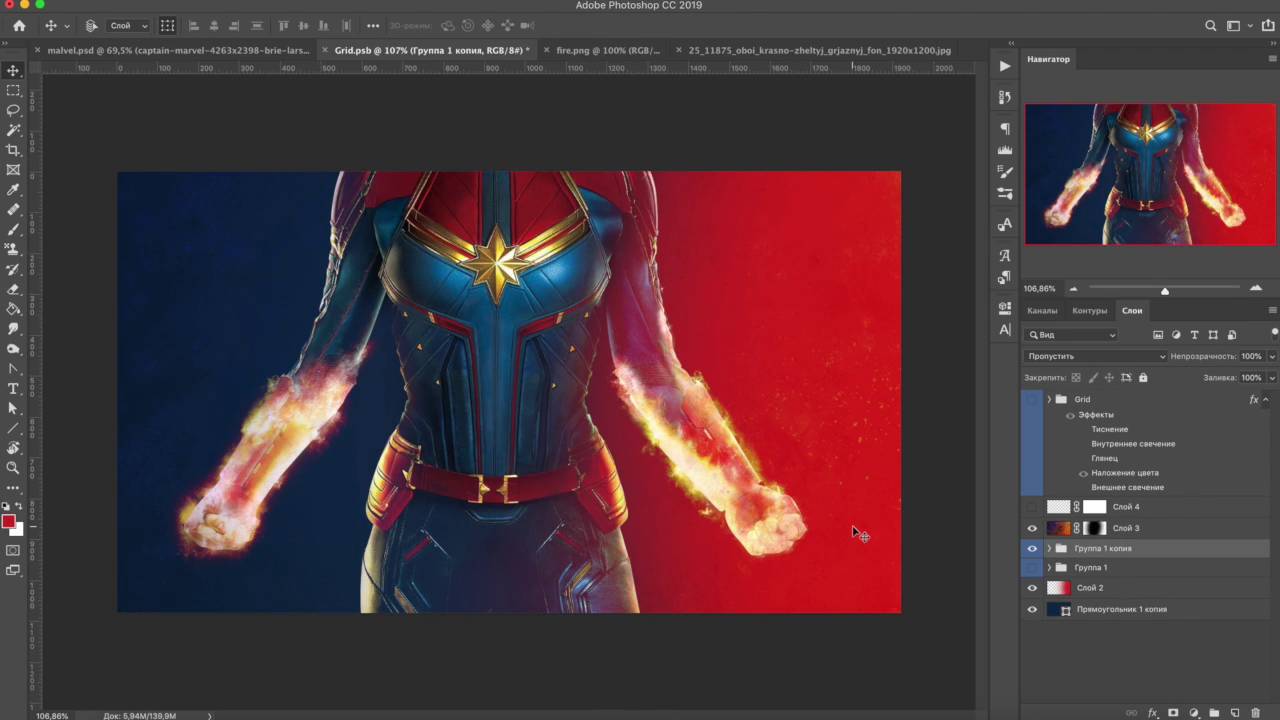
# Step: Bring the red-yellow texture into Grid.psb below Группа 1, scaled to fill the canvas
pyautogui.click(787, 50)
pyautogui.moveTo(613, 50); pyautogui.dragTo(338, 397)
pyautogui.moveTo(500, 560); pyautogui.dragTo(660, 330)
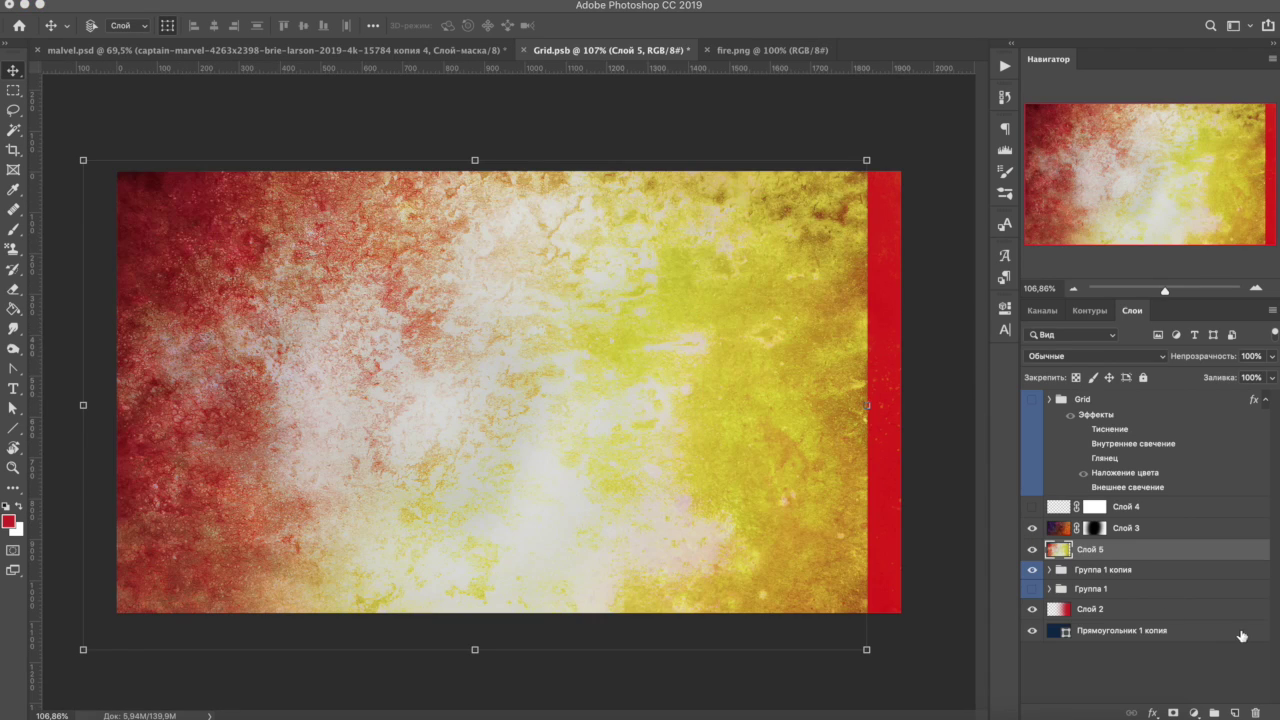
pyautogui.moveTo(1140, 550); pyautogui.dragTo(1143, 600)
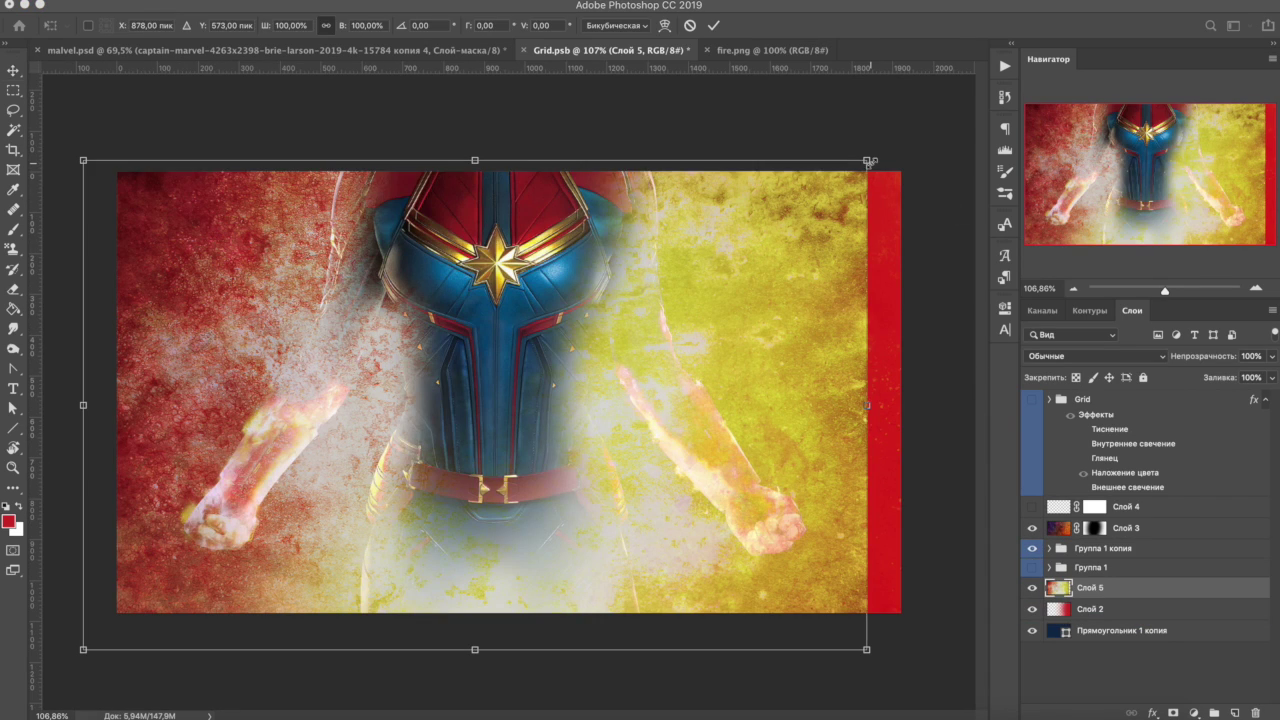
pyautogui.moveTo(870, 162); pyautogui.dragTo(936, 135)
pyautogui.press('Return')
# Step: Blend the texture in Затемнение at 18% opacity and group the layers
pyautogui.click(1095, 356)
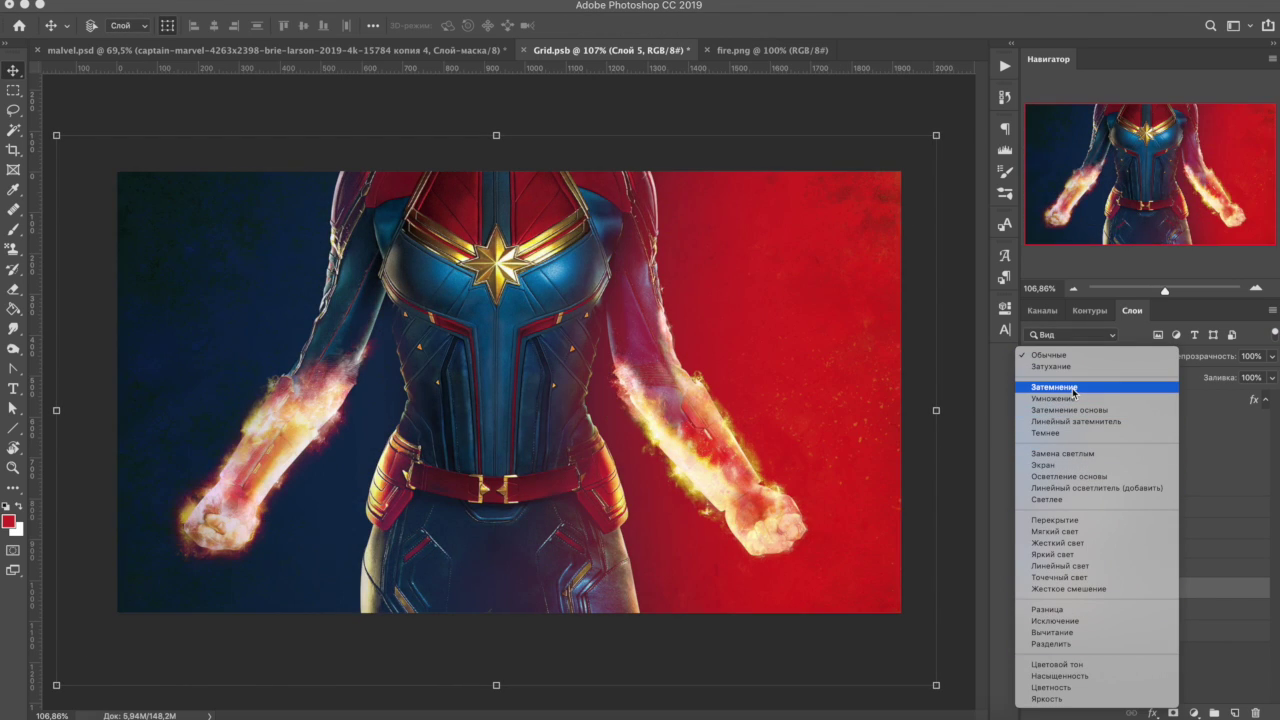
pyautogui.click(1072, 388)
pyautogui.moveTo(1272, 356); pyautogui.dragTo(1234, 380)
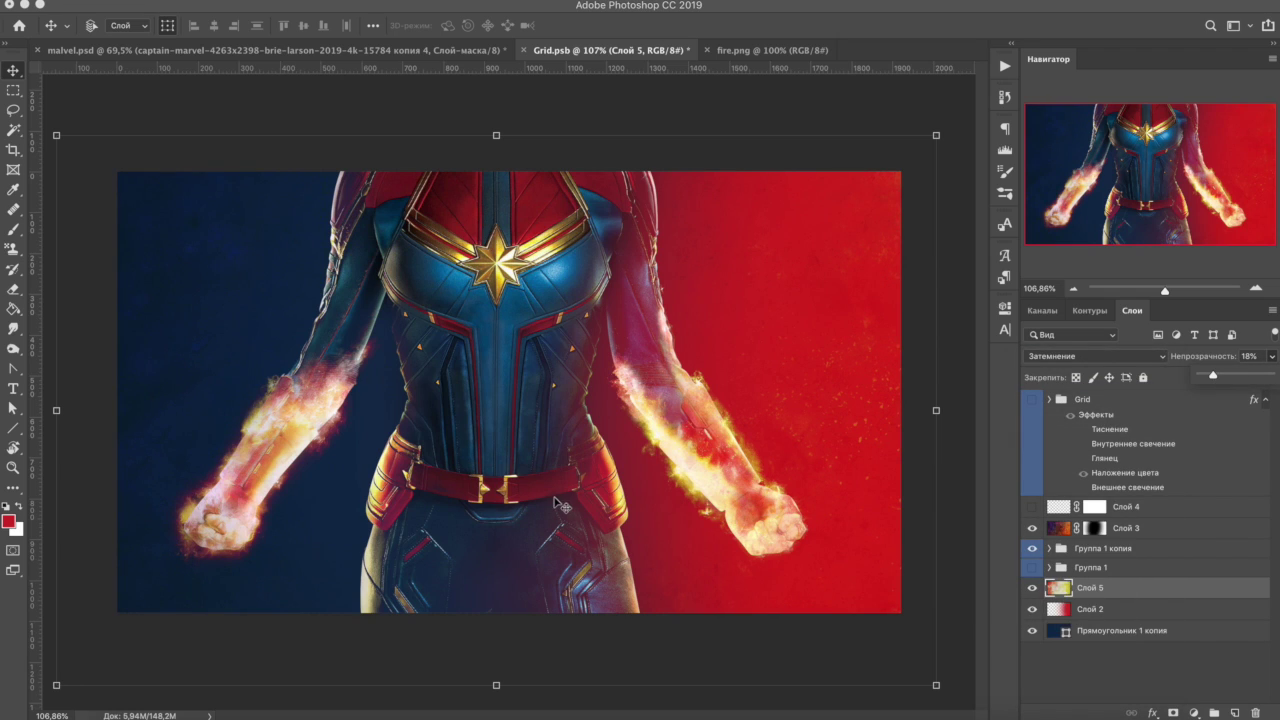
pyautogui.click(683, 600)
pyautogui.hotkey('ctrl', 'g')
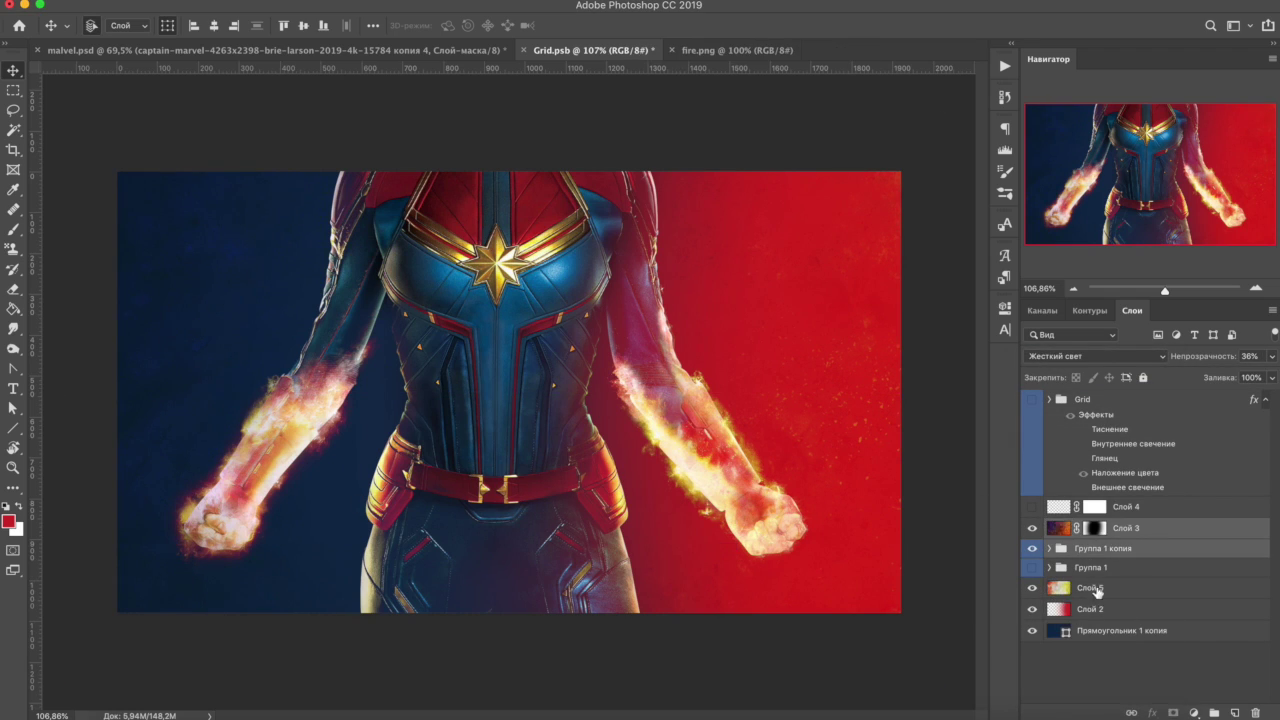
# Step: Drag the fire.png image into the Grid composition
pyautogui.click(767, 52)
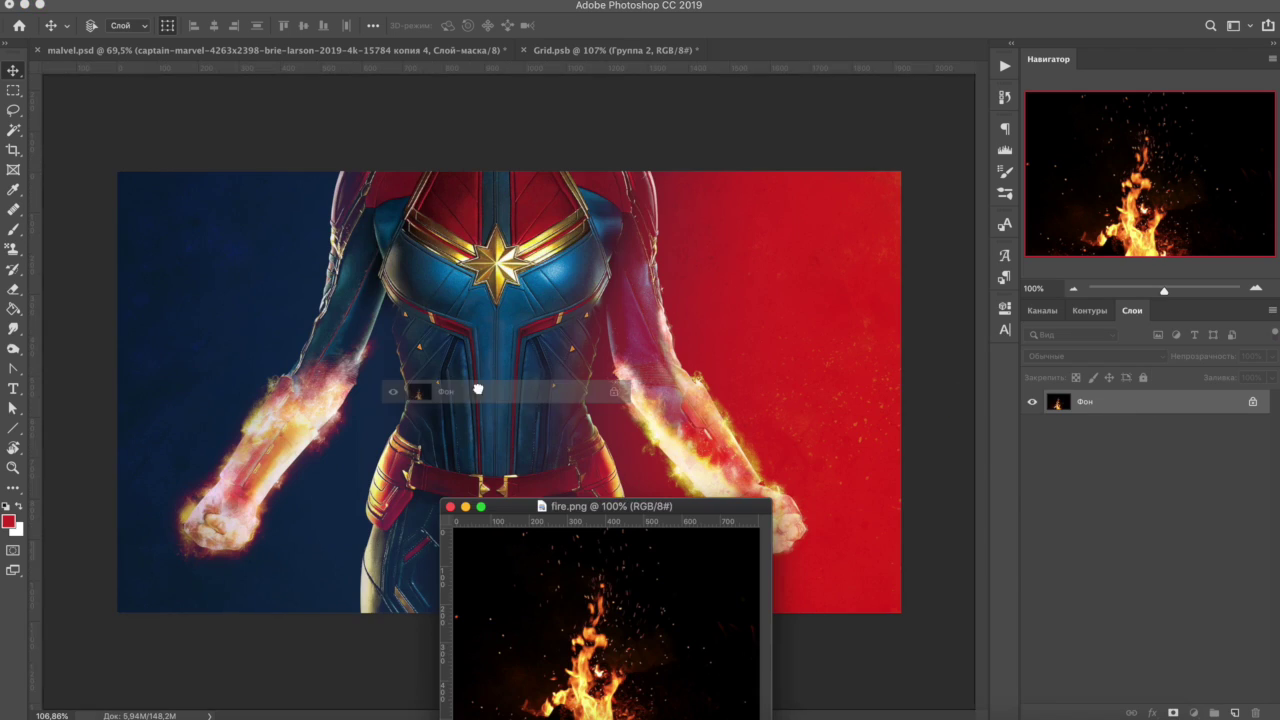
pyautogui.moveTo(494, 508)
pyautogui.mouseDown()
pyautogui.moveTo(280, 265)
pyautogui.moveTo(823, 343)
pyautogui.moveTo(771, 374)
pyautogui.mouseUp()
pyautogui.hotkey('ctrl', 't')
# Step: Place the fire along the right forearm, blended in Линейный осветлитель (добавить)
pyautogui.moveTo(781, 546)
pyautogui.mouseDown()
pyautogui.moveTo(691, 647)
pyautogui.moveTo(571, 677)
pyautogui.mouseUp()
pyautogui.press('Return')
pyautogui.click(1071, 356)
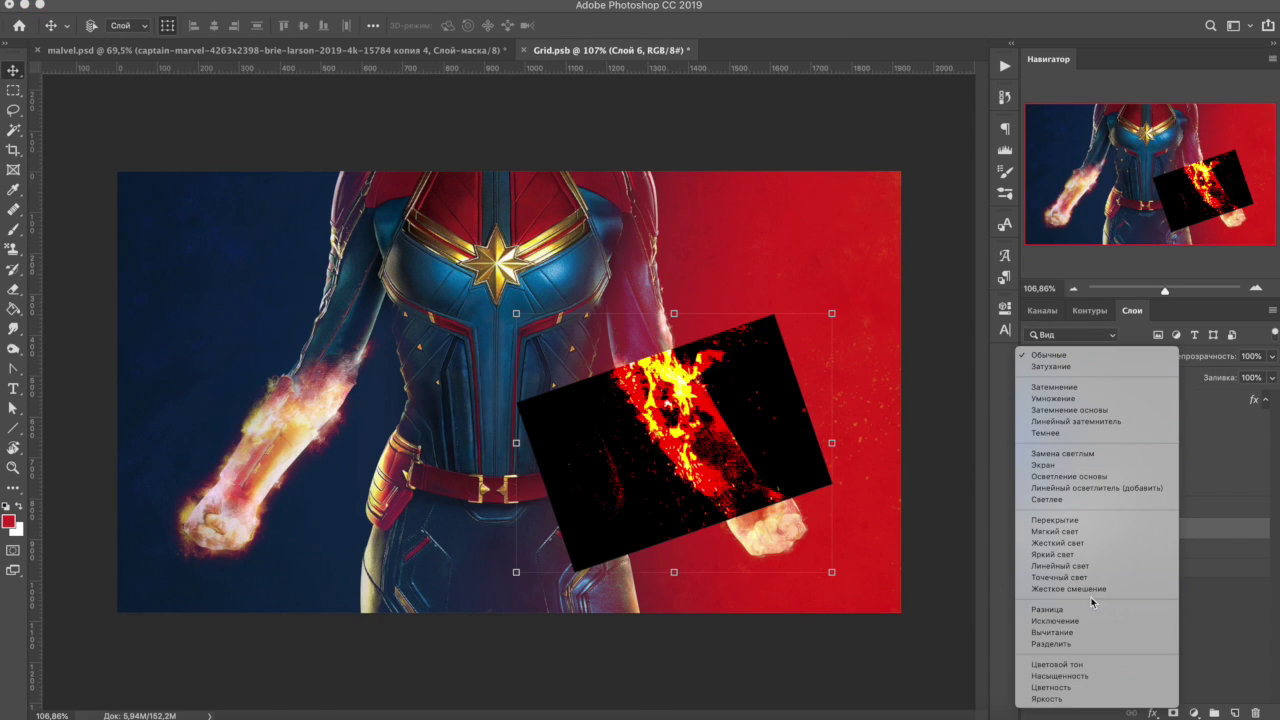
pyautogui.click(1094, 488)
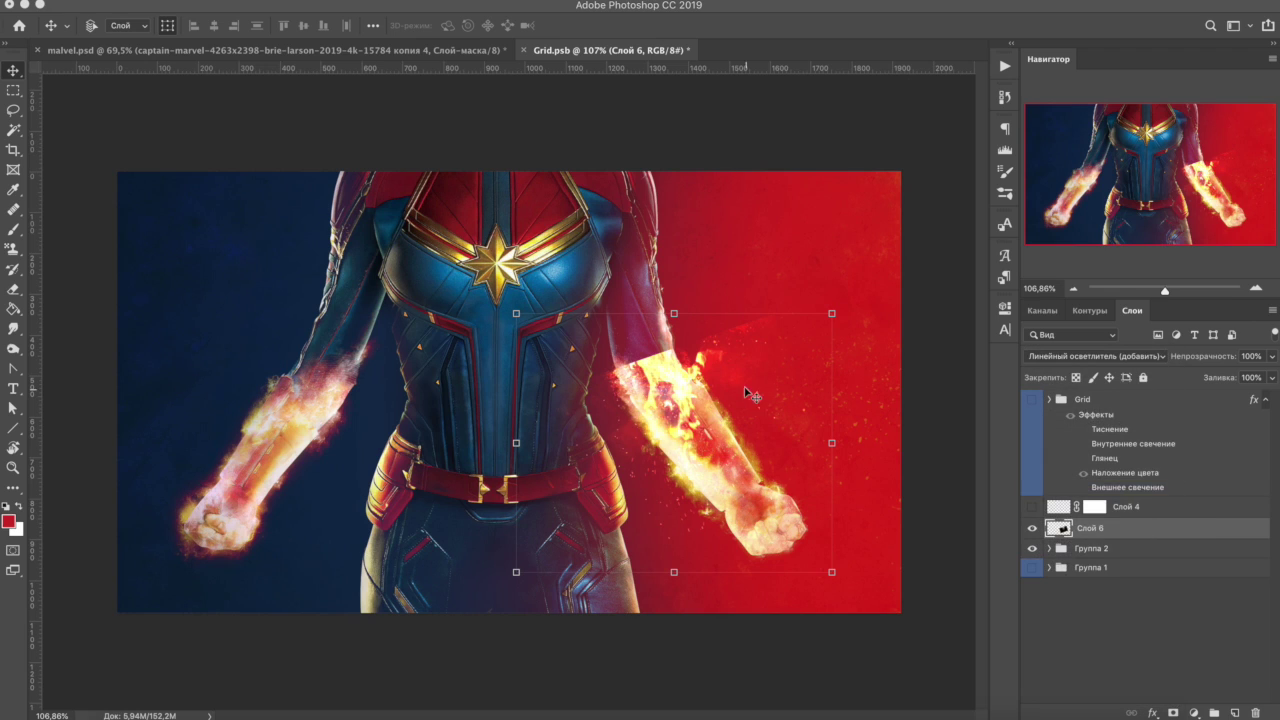
pyautogui.moveTo(735, 372); pyautogui.dragTo(748, 413)
pyautogui.moveTo(850, 345); pyautogui.dragTo(790, 400)
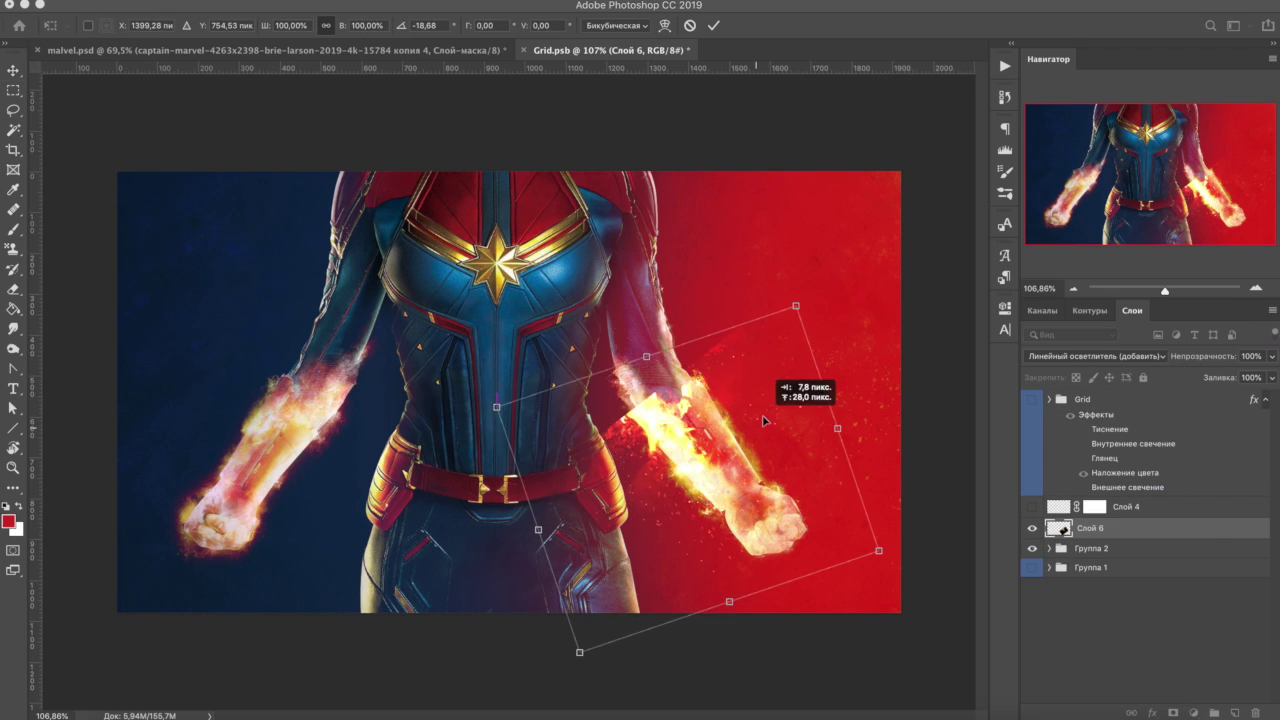
pyautogui.press('Return')
# Step: Add a layer mask to the fire and brush it to the arm
pyautogui.click(1173, 712)
pyautogui.press('b')
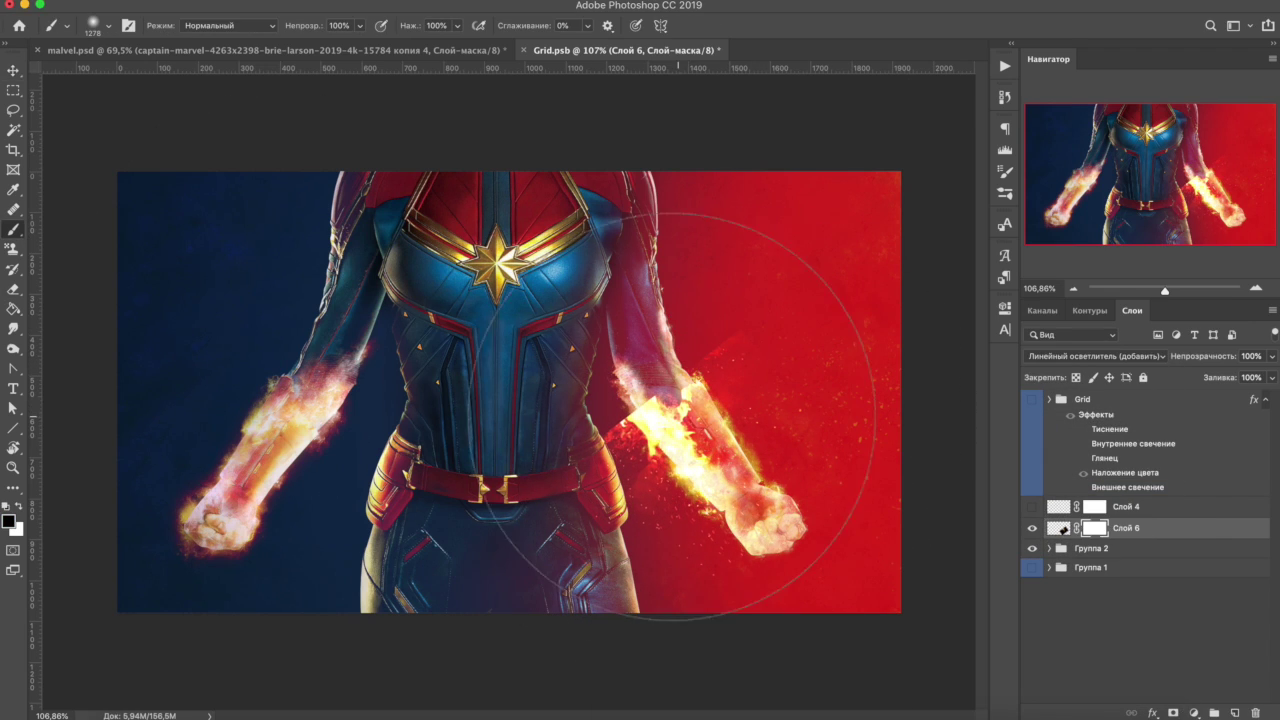
pyautogui.rightClick(943, 423)
pyautogui.press('Return')
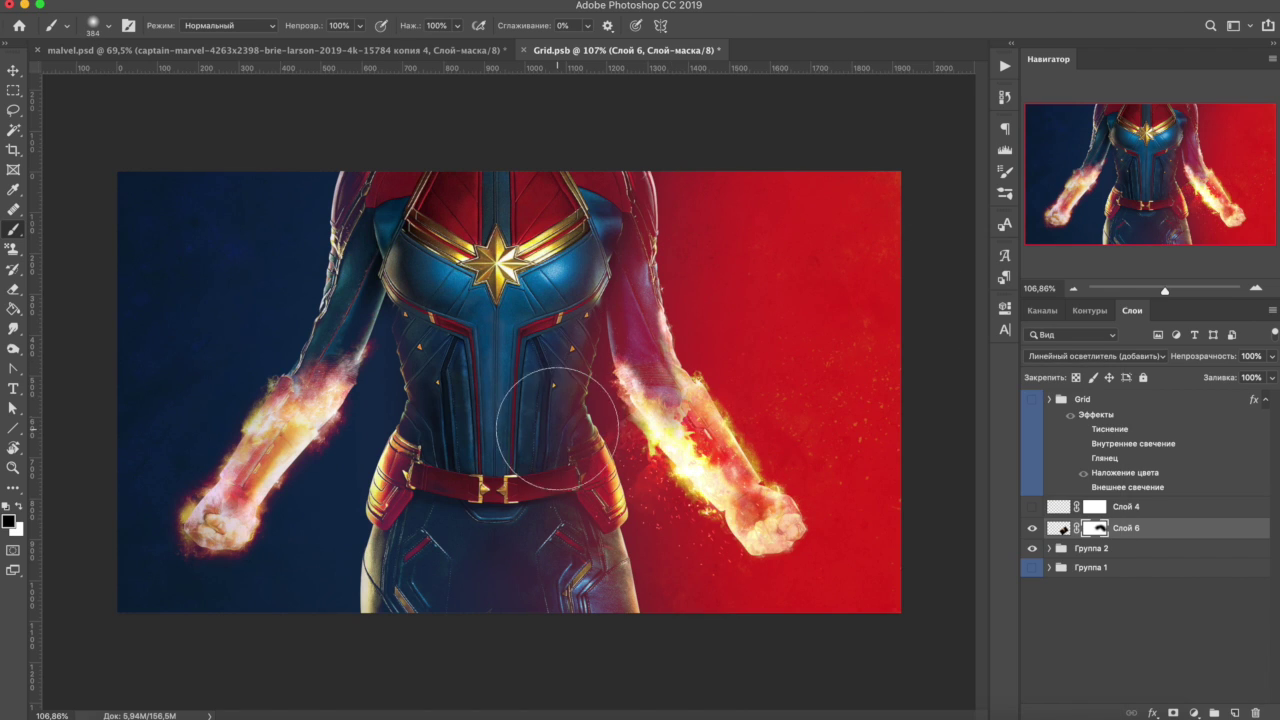
# Step: Duplicate the masked fire layer and move the copy toward the left forearm
pyautogui.press('v')
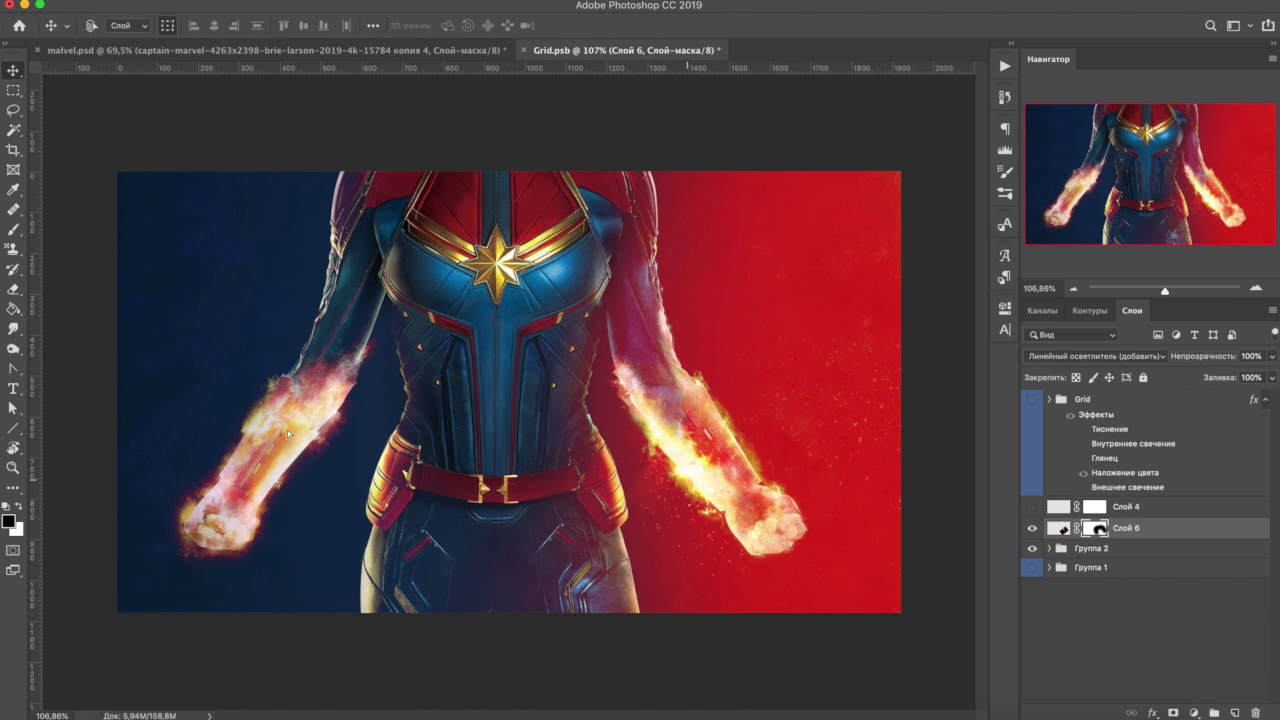
pyautogui.hotkey('ctrl', 'j')
pyautogui.rightClick(358, 352)
pyautogui.moveTo(307, 435); pyautogui.dragTo(341, 483)
pyautogui.hotkey('ctrl', 't')
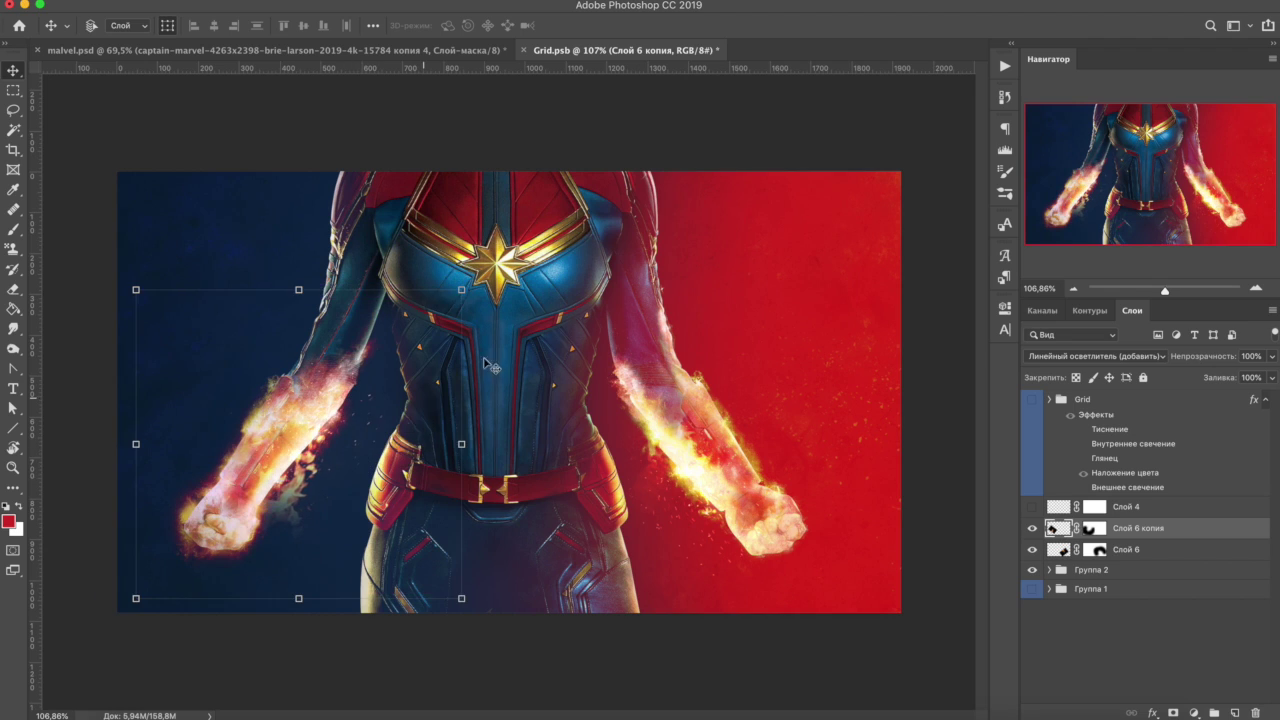
# Step: Flip the fire copy vertically and place it on the left forearm
pyautogui.rightClick(356, 384)
pyautogui.click(420, 625)
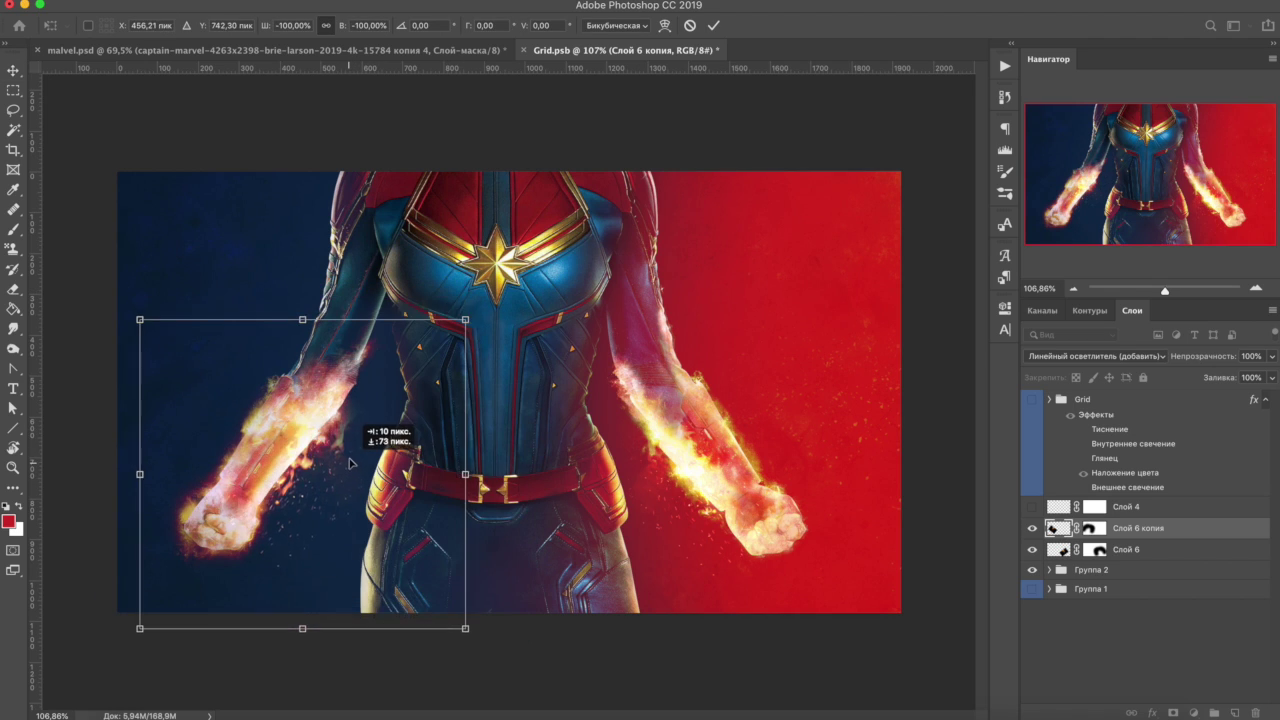
pyautogui.moveTo(332, 428); pyautogui.dragTo(327, 461)
pyautogui.press('Return')
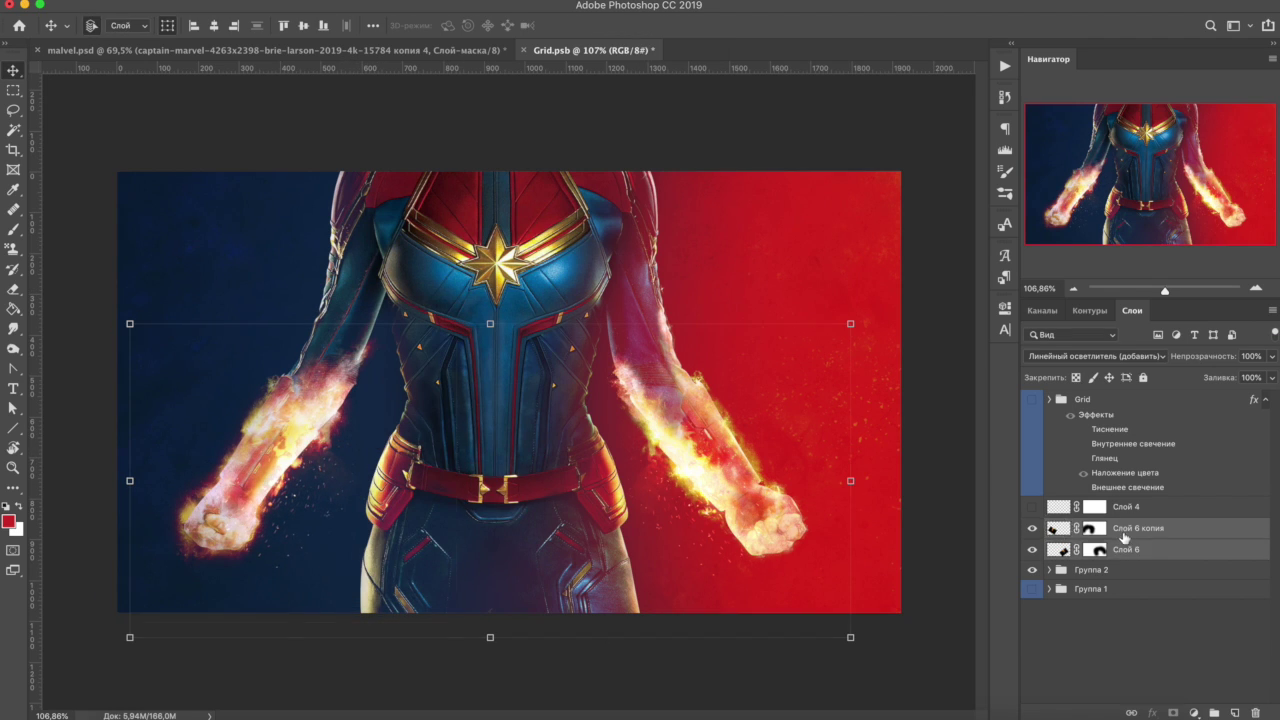
# Step: Duplicate and rotate more fire copies along the left and right forearms
pyautogui.hotkey('ctrl', 'j')
pyautogui.hotkey('ctrl', 't')
pyautogui.moveTo(850, 323)
pyautogui.mouseDown()
pyautogui.moveTo(357, 409)
pyautogui.moveTo(316, 398)
pyautogui.mouseUp()
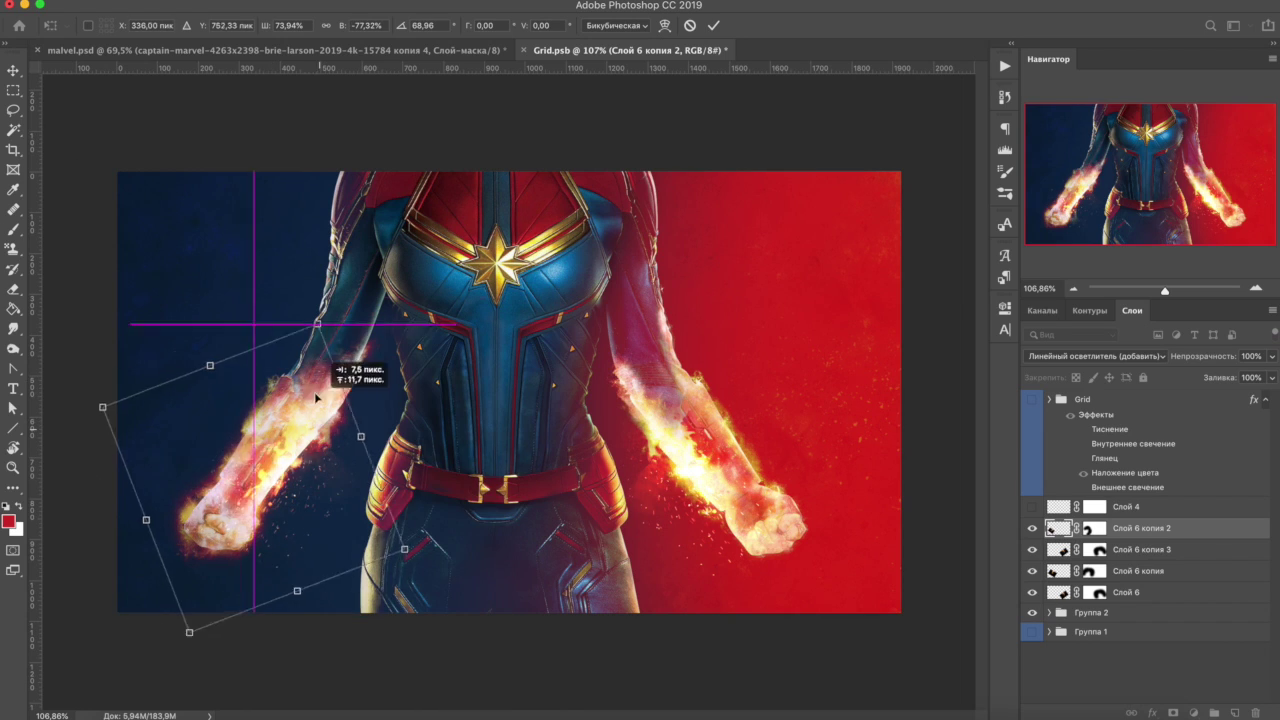
pyautogui.press('Return')
pyautogui.click(1141, 549)
pyautogui.hotkey('ctrl', 't')
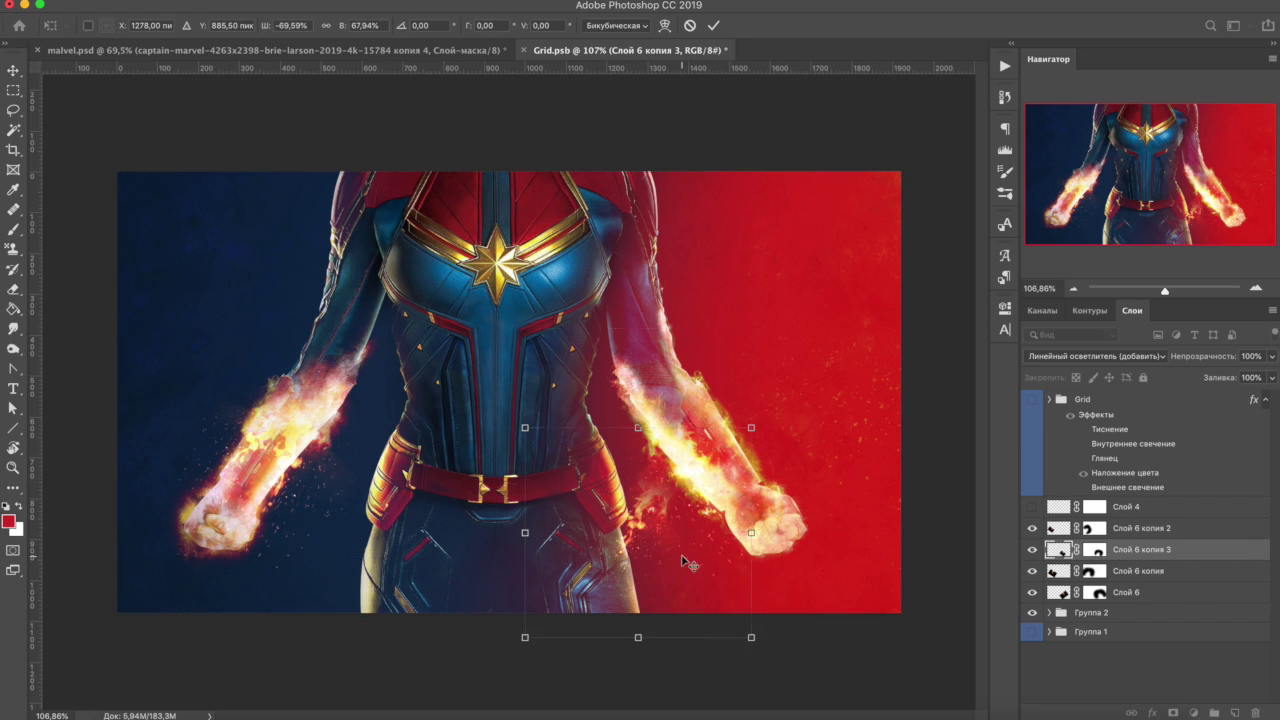
pyautogui.moveTo(765, 650); pyautogui.dragTo(940, 700)
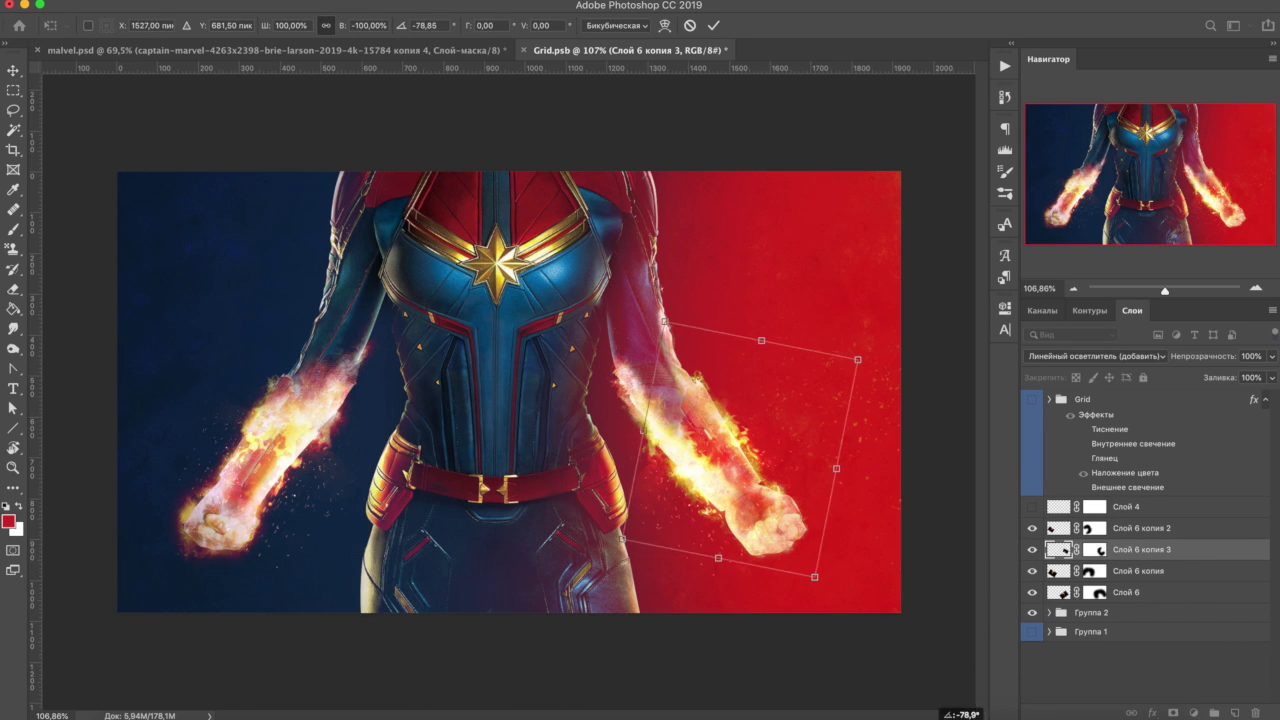
pyautogui.press('Return')
# Step: Group the fire layers and hide Слой 3 and Группа 1 копия
pyautogui.hotkey('ctrl', 'g')
pyautogui.click(1049, 612)
pyautogui.click(1032, 590)
pyautogui.click(620, 432)
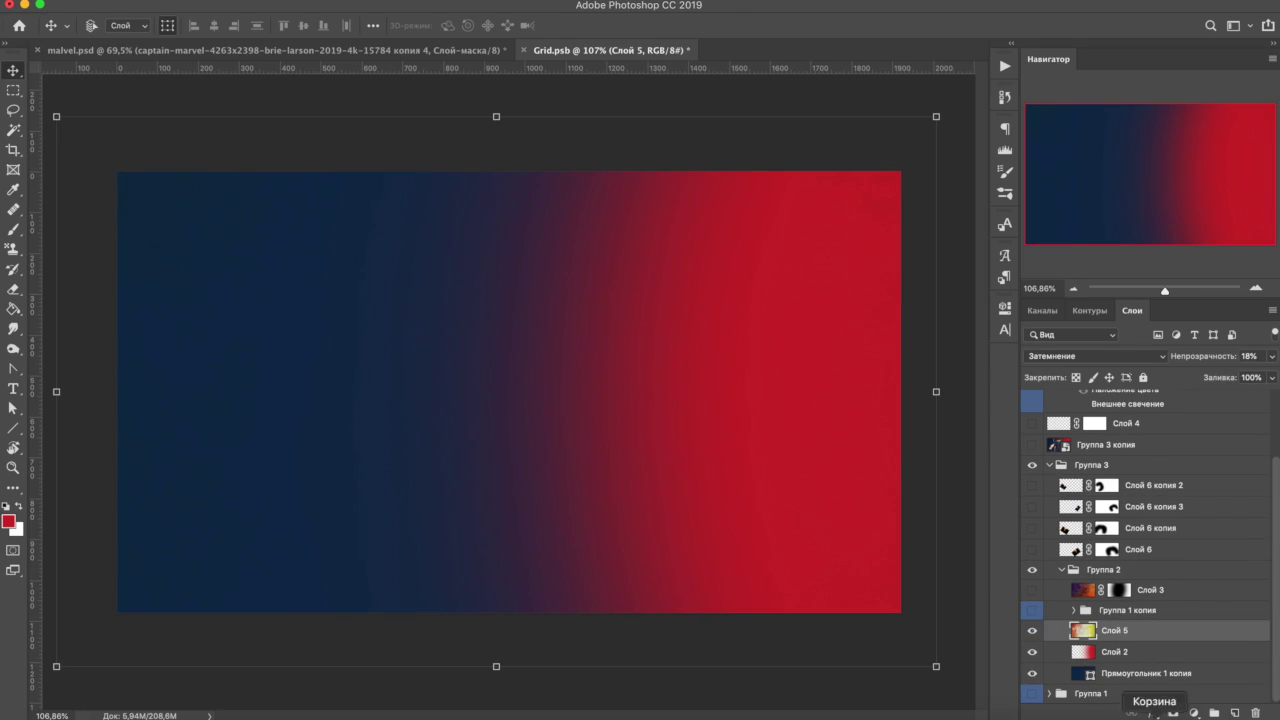
# Step: Add a new layer above Слой 5 and paint a blue wash across most of the canvas
pyautogui.click(1236, 712)
pyautogui.press('b')
pyautogui.rightClick(550, 366)
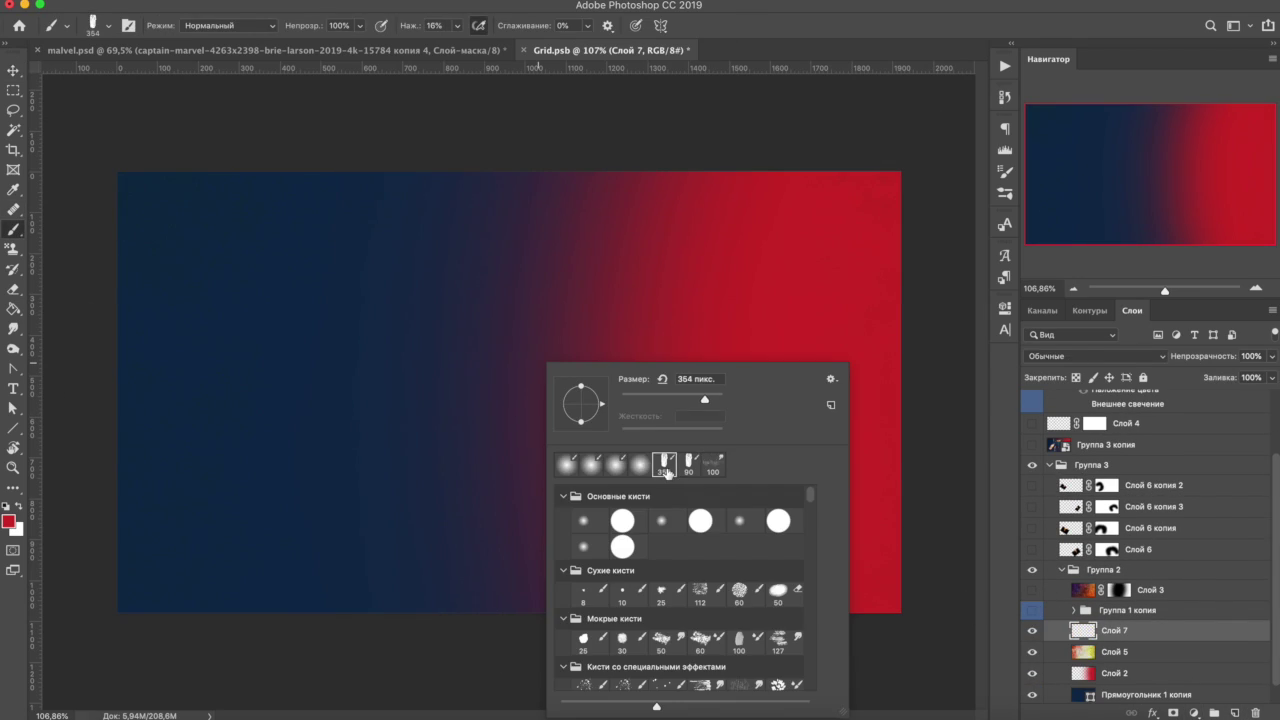
pyautogui.click(9, 519)
pyautogui.click(974, 545)
pyautogui.click(1143, 466)
pyautogui.moveTo(160, 250)
pyautogui.mouseDown()
pyautogui.moveTo(20, 444)
pyautogui.moveTo(700, 545)
pyautogui.moveTo(357, 286)
pyautogui.moveTo(370, 403)
pyautogui.mouseUp()
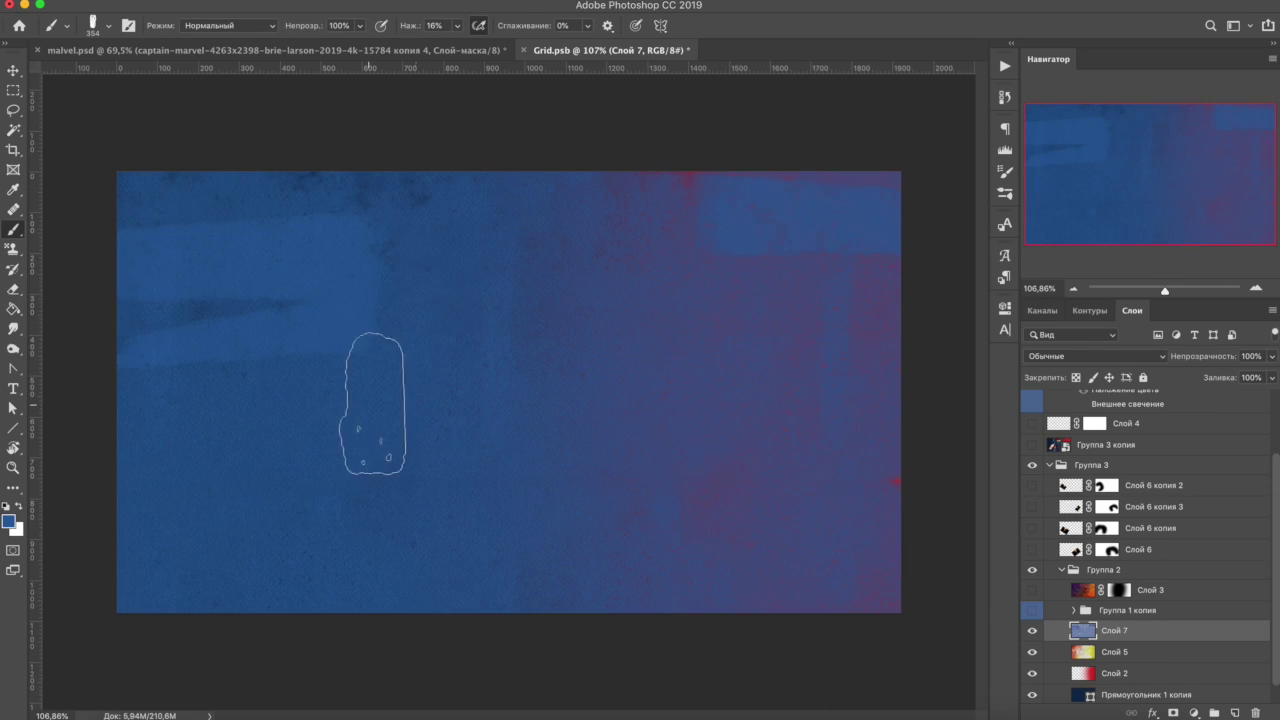
# Step: Set the blue layer's blend mode to Жесткий свет (Hard Light)
pyautogui.press('v')
pyautogui.click(1095, 356)
pyautogui.click(1095, 500)
pyautogui.click(1095, 356)
pyautogui.click(1088, 512)
pyautogui.hotkey('shift', '-')
pyautogui.hotkey('shift', '-')
pyautogui.hotkey('shift', '-')
# Step: Check the brush options, then select and collapse Группа 3
pyautogui.press('b')
pyautogui.rightClick(415, 295)
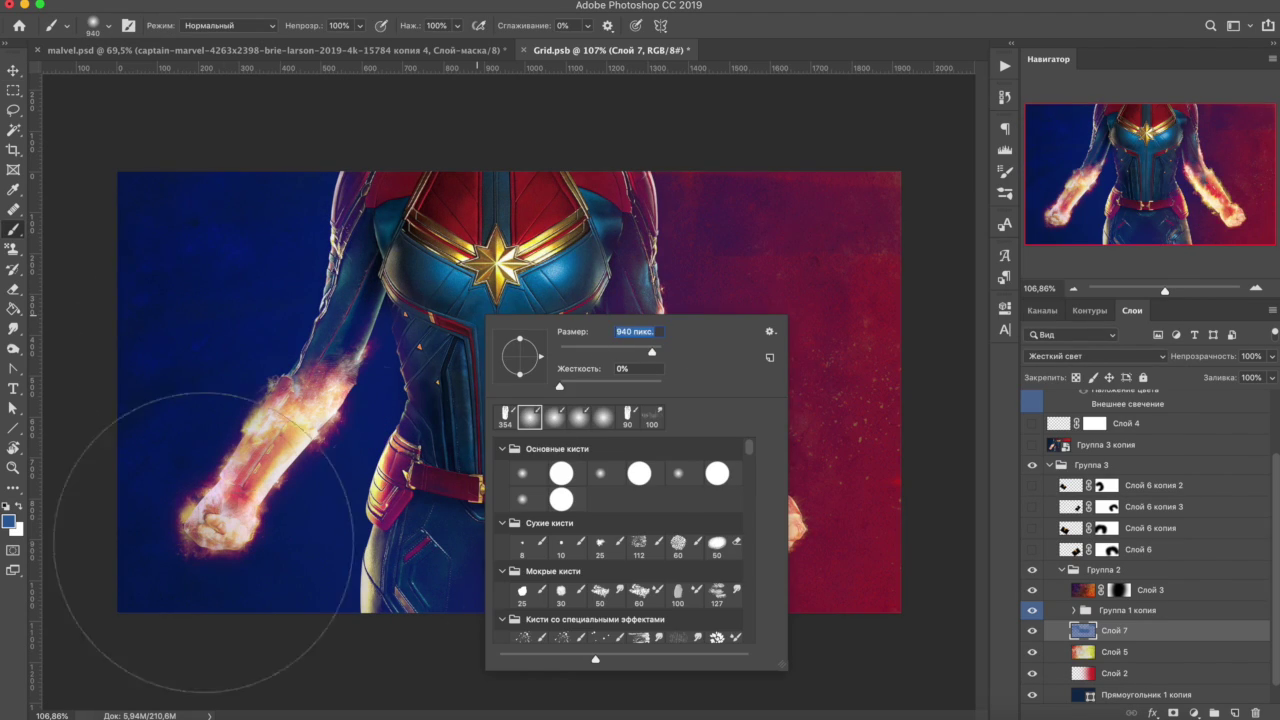
pyautogui.press('Escape')
pyautogui.press('v')
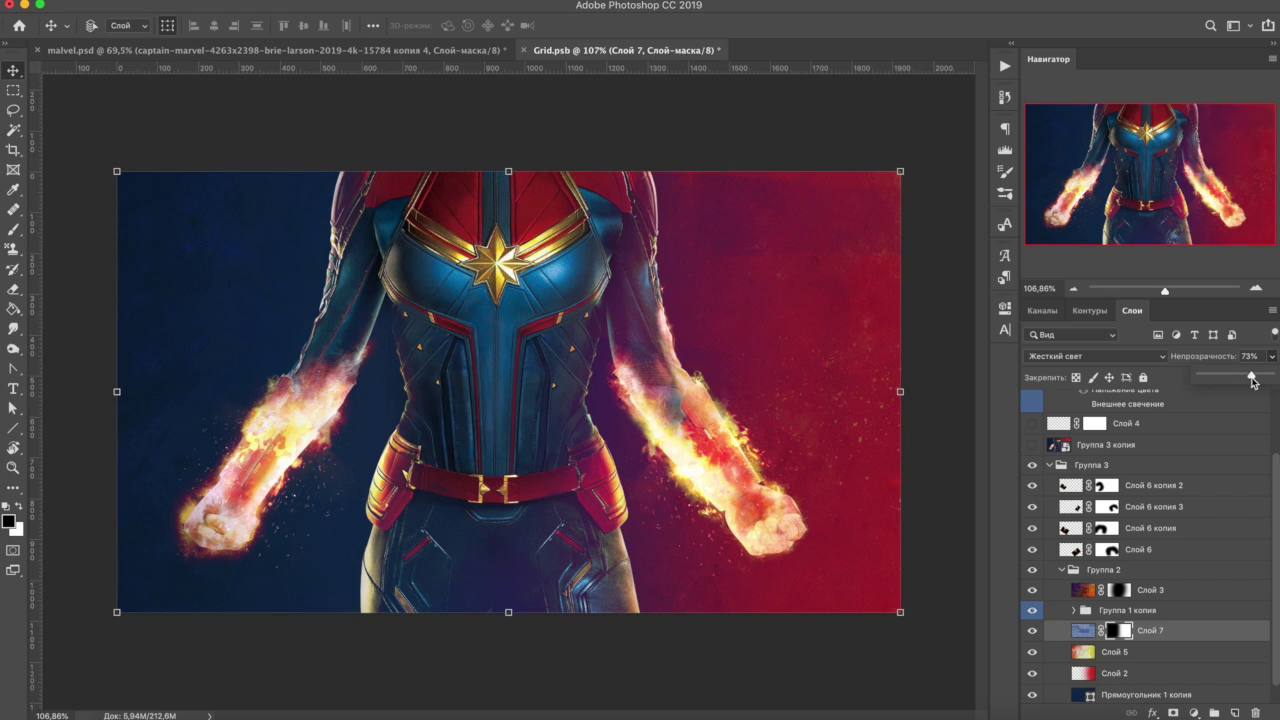
pyautogui.click(1053, 463)
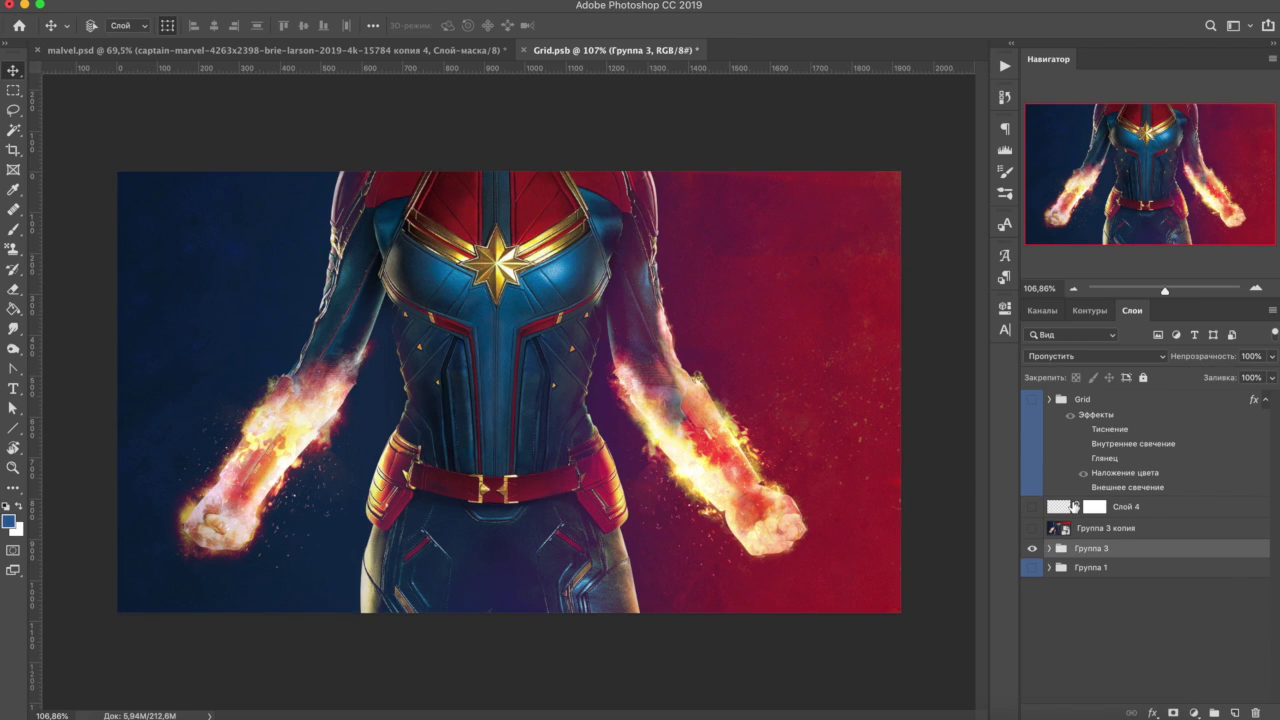
# Step: Duplicate Группа 3 and convert the copy into a smart object
pyautogui.hotkey('ctrl', 'j')
pyautogui.rightClick(1128, 549)
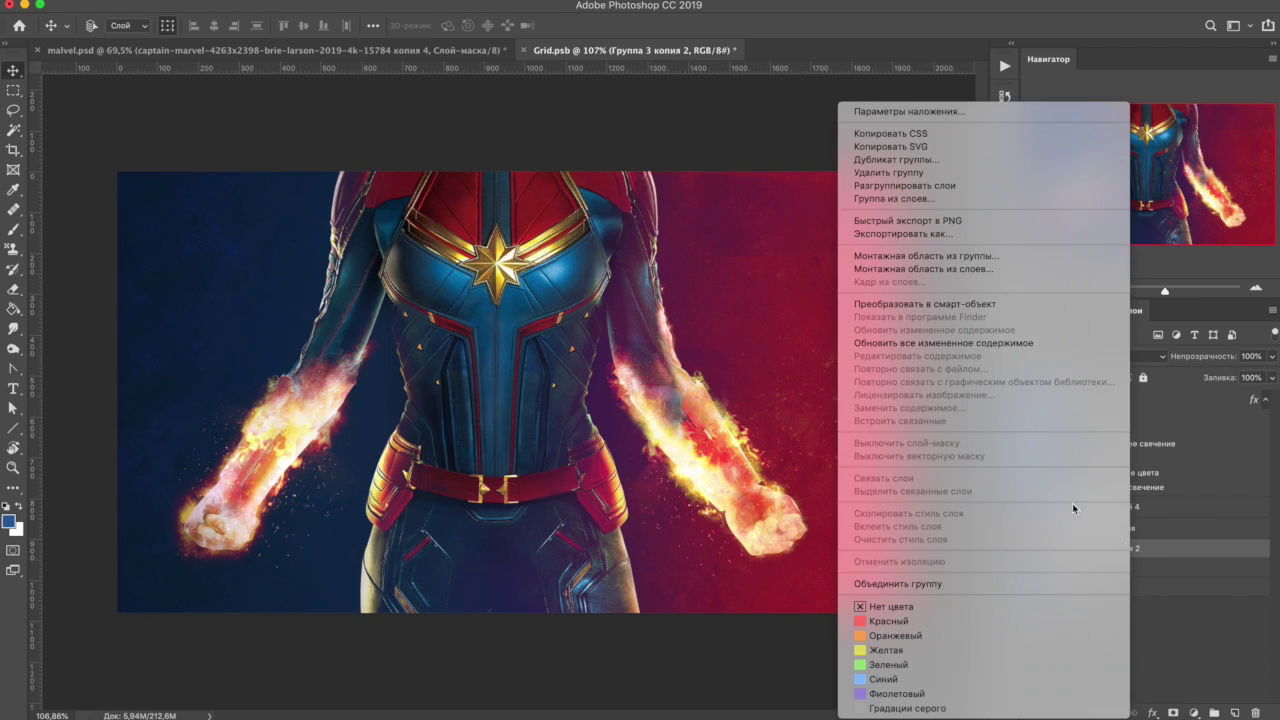
pyautogui.click(908, 304)
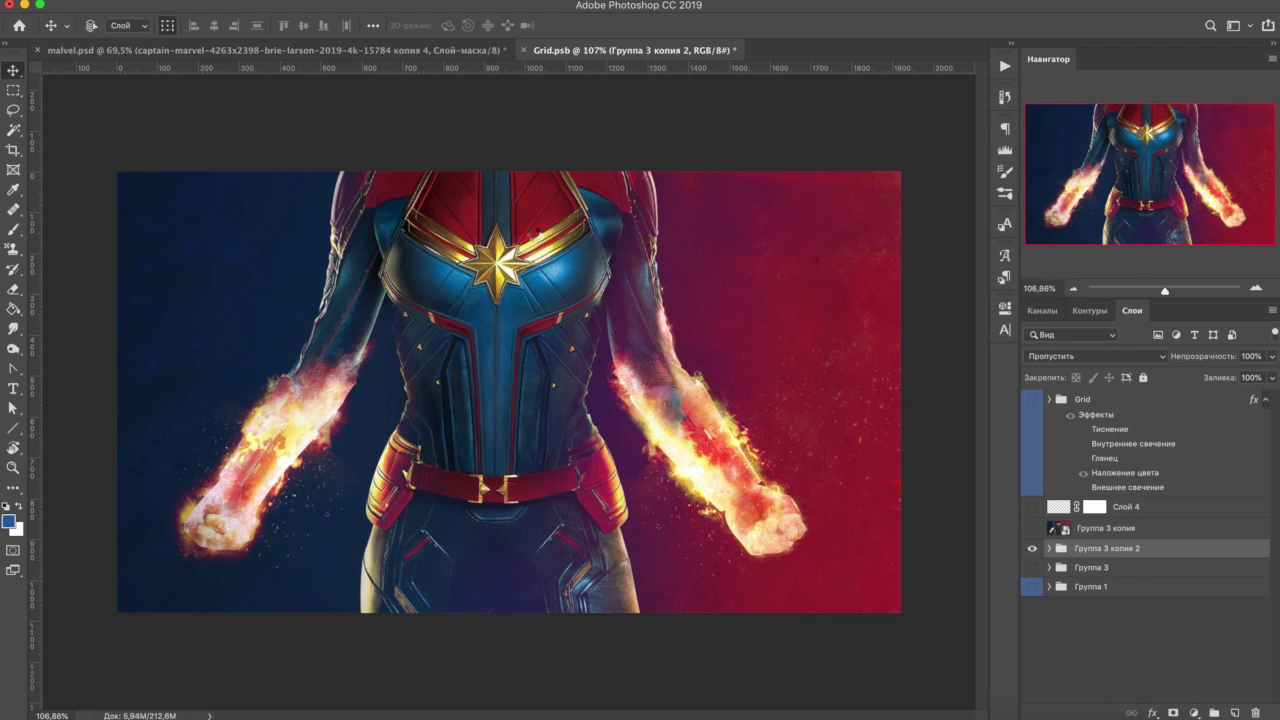
# Step: Apply the Резкость + sharpening filter to the smart object copy
pyautogui.click(525, 2)
pyautogui.moveTo(568, 270)
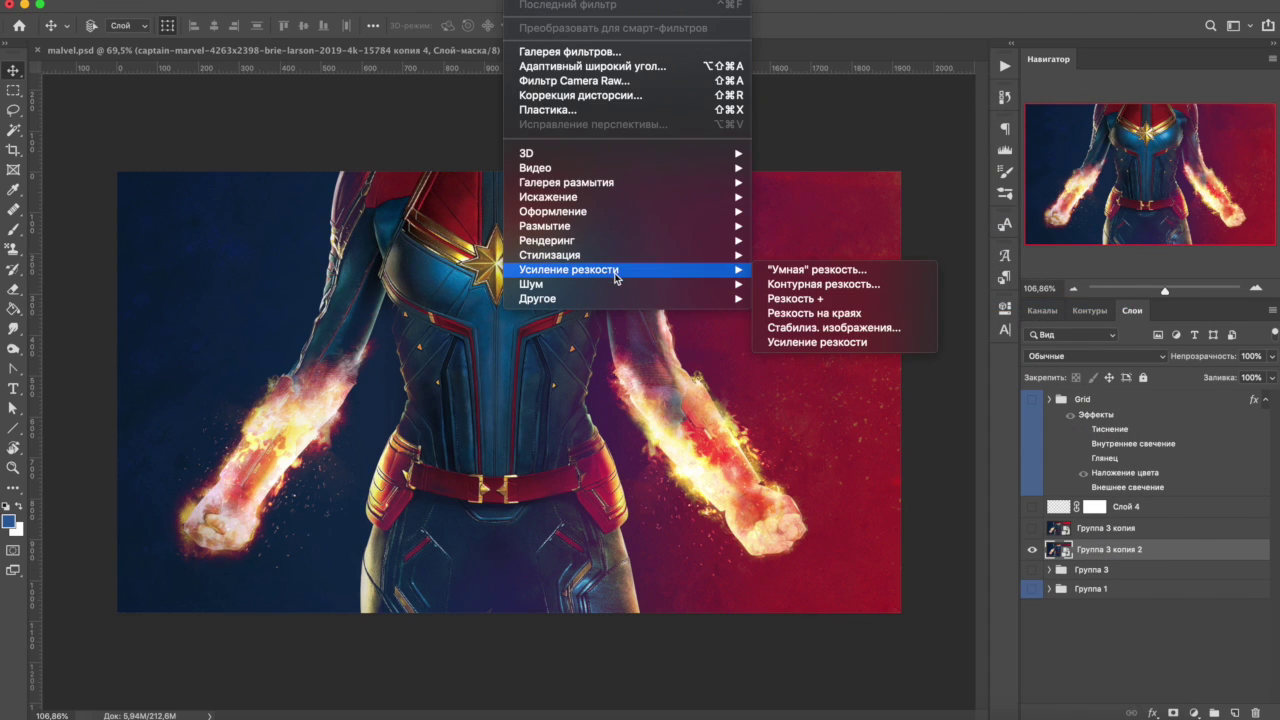
pyautogui.click(822, 301)
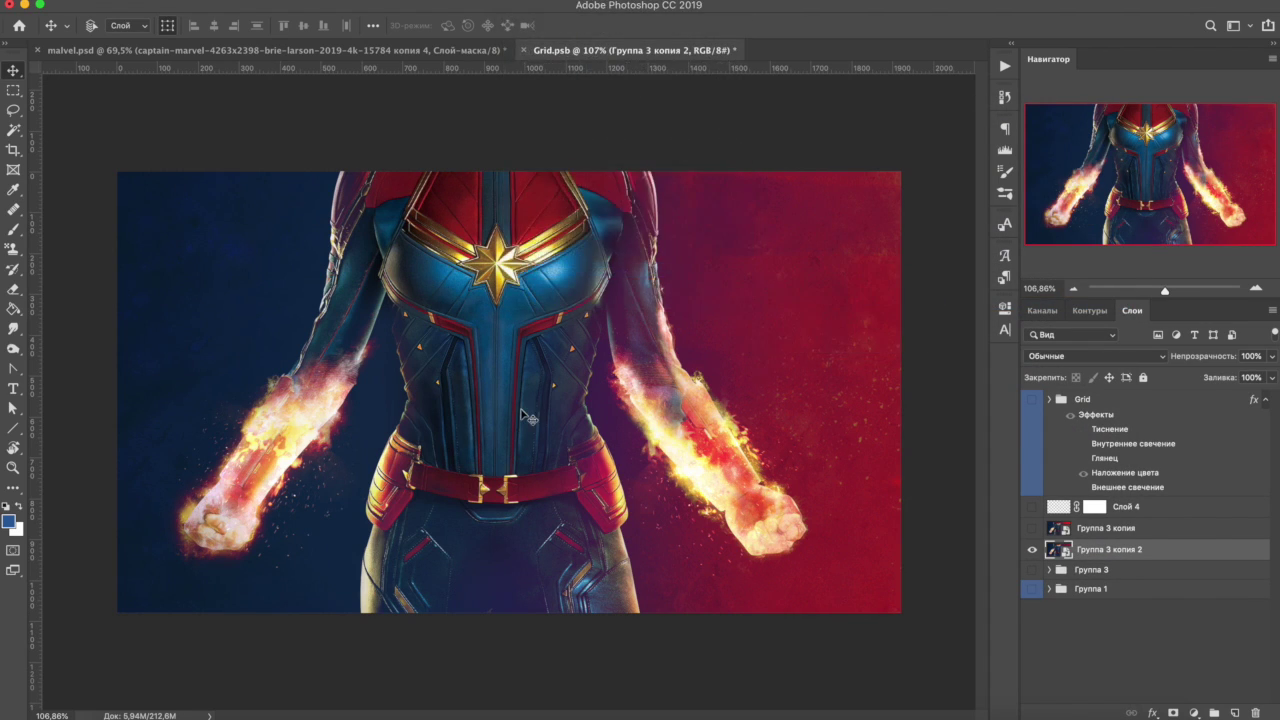
pyautogui.scroll(5, 517, 191)
pyautogui.scroll(-2, 519, 192)
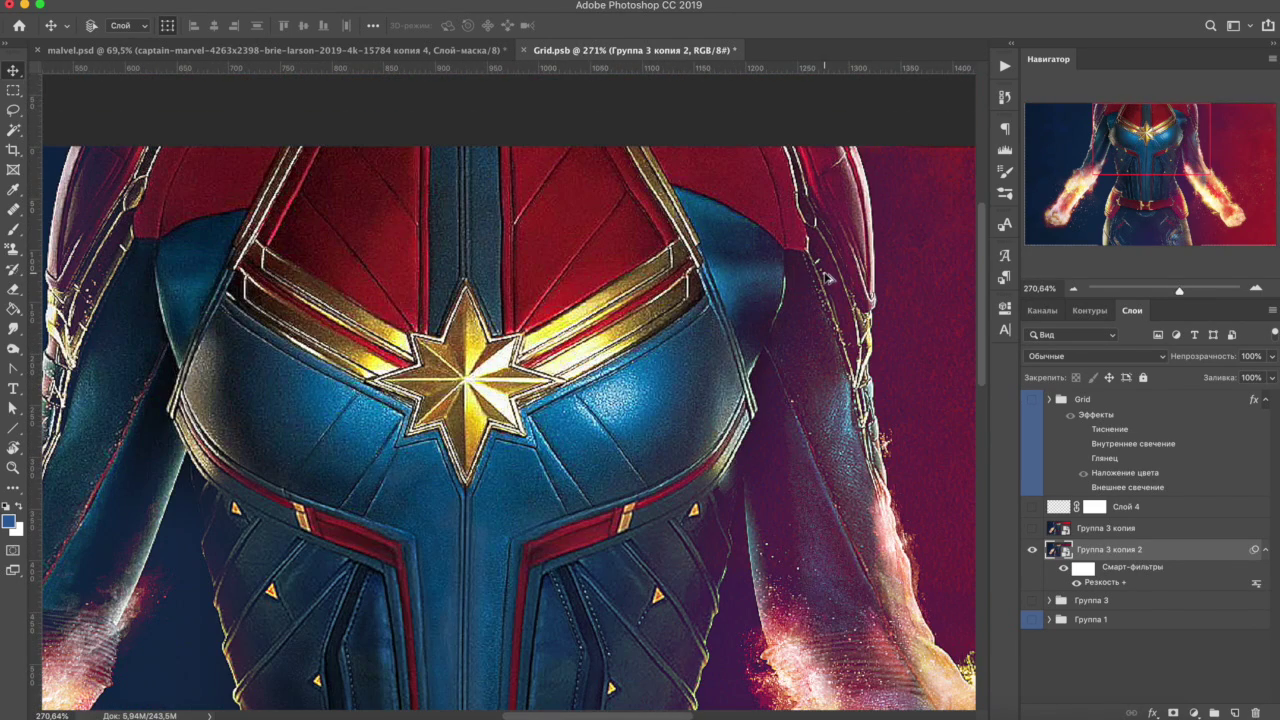
pyautogui.scroll(-5, 686, 366)
pyautogui.scroll(3, 668, 368)
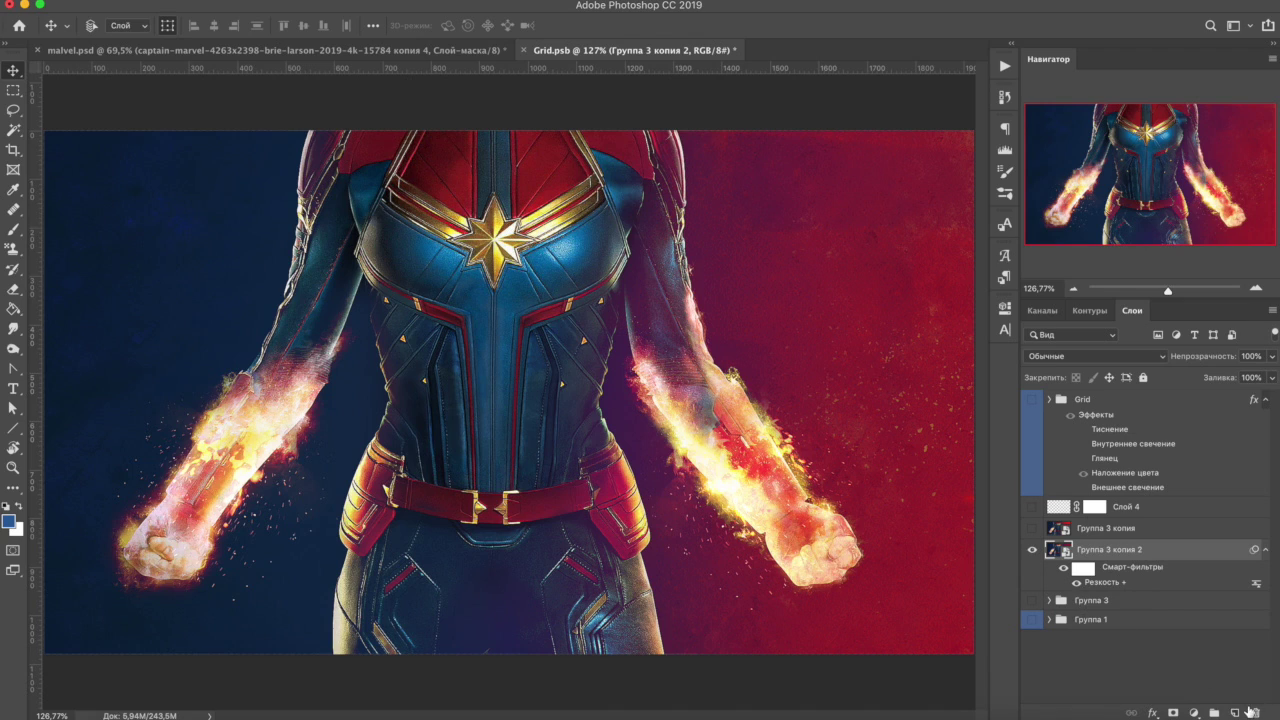
# Step: On a new layer, draw a blue four-point star over the chest with the Polygon tool
pyautogui.click(1237, 713)
pyautogui.press('u')
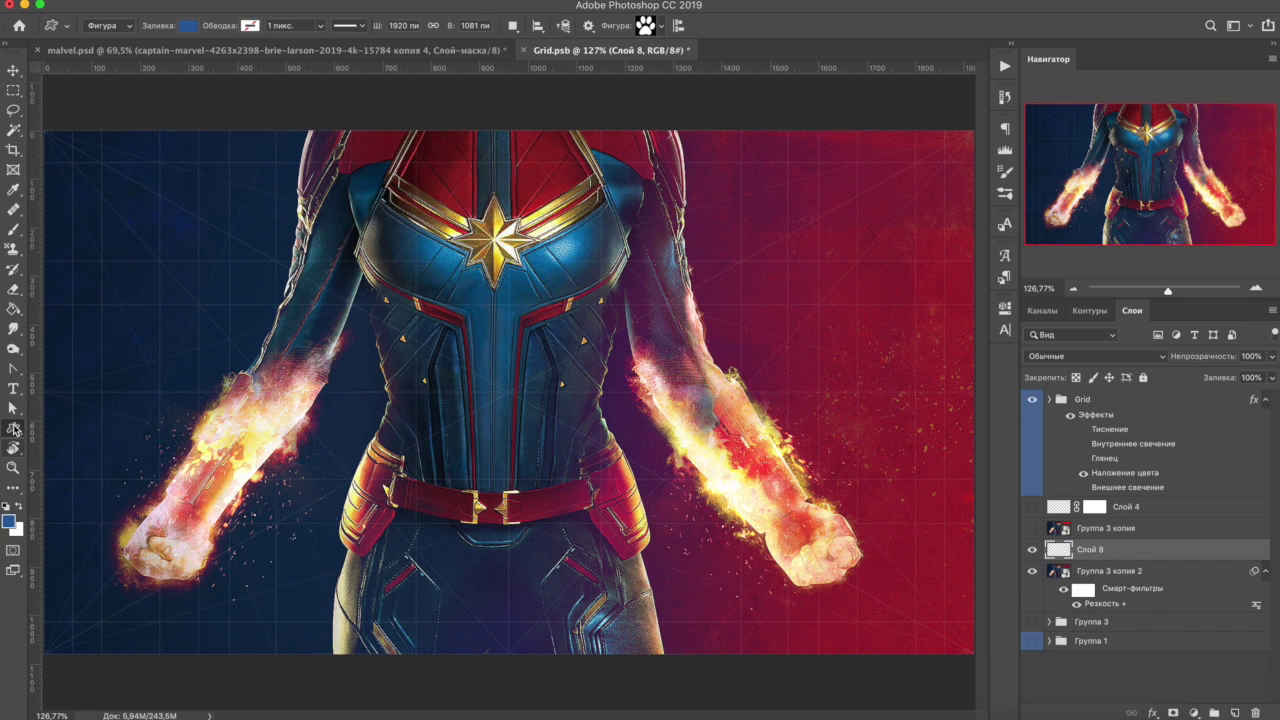
pyautogui.rightClick(14, 428)
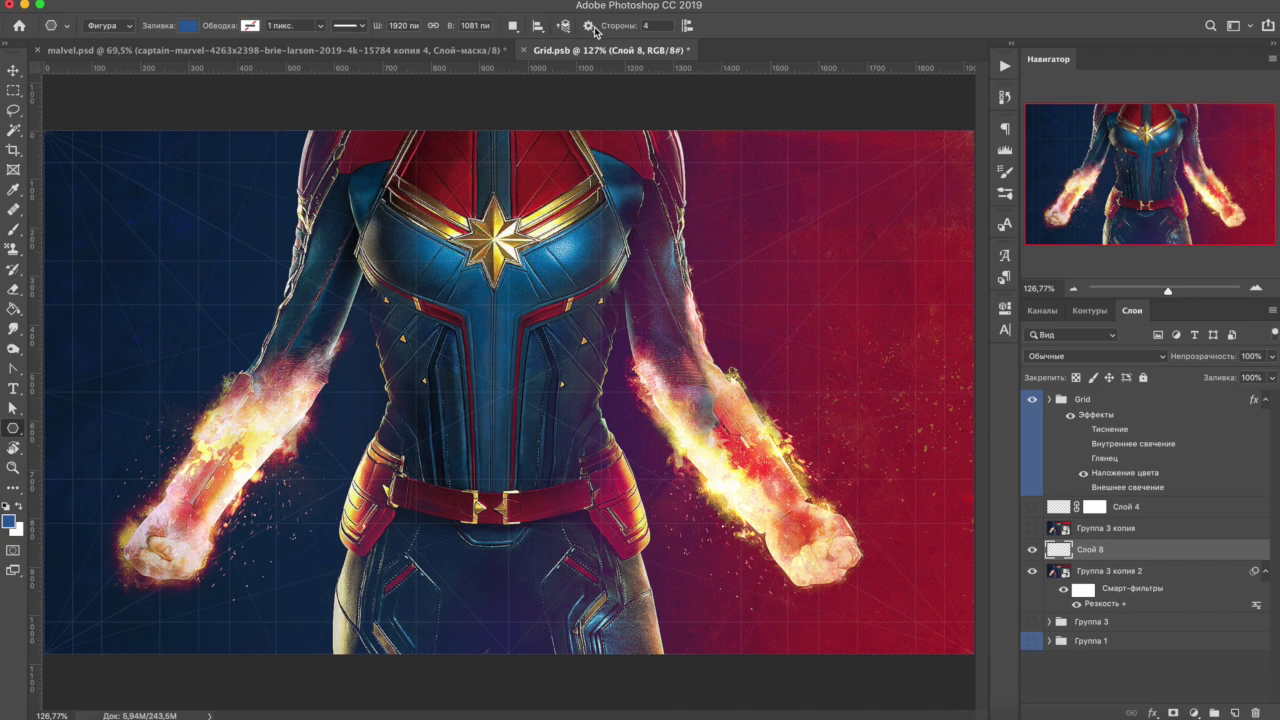
pyautogui.click(589, 26)
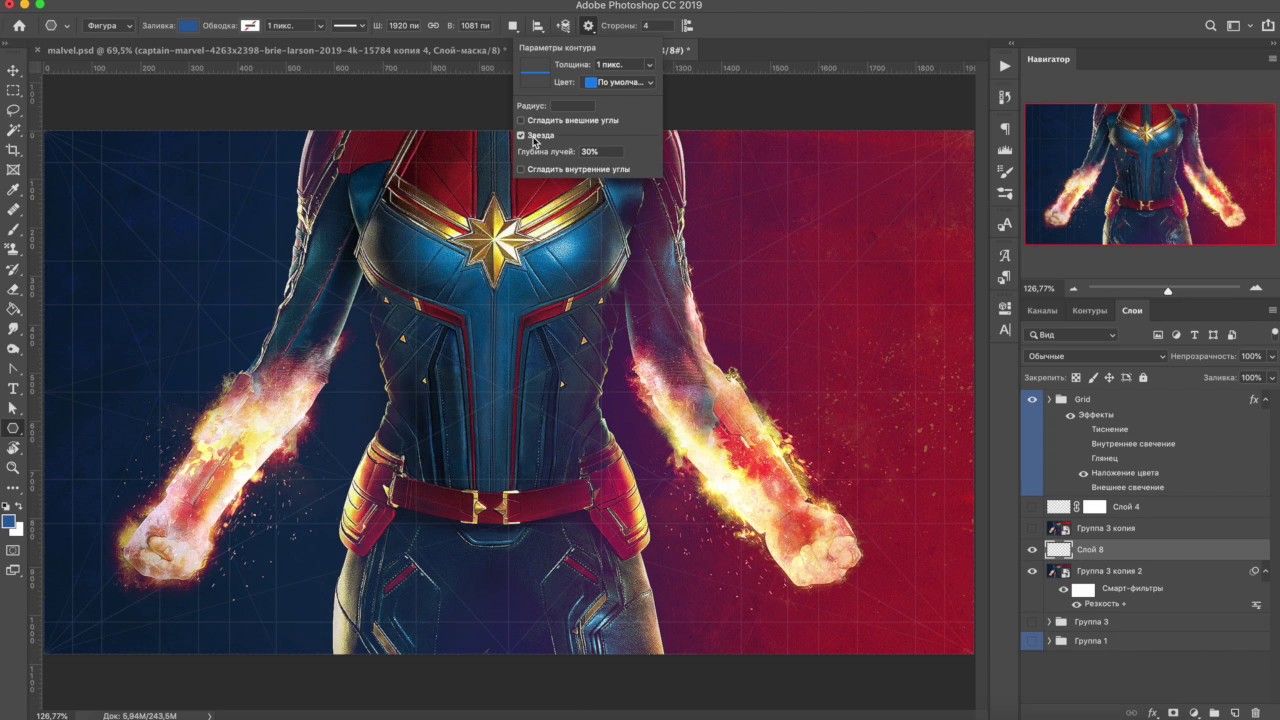
pyautogui.click(439, 383)
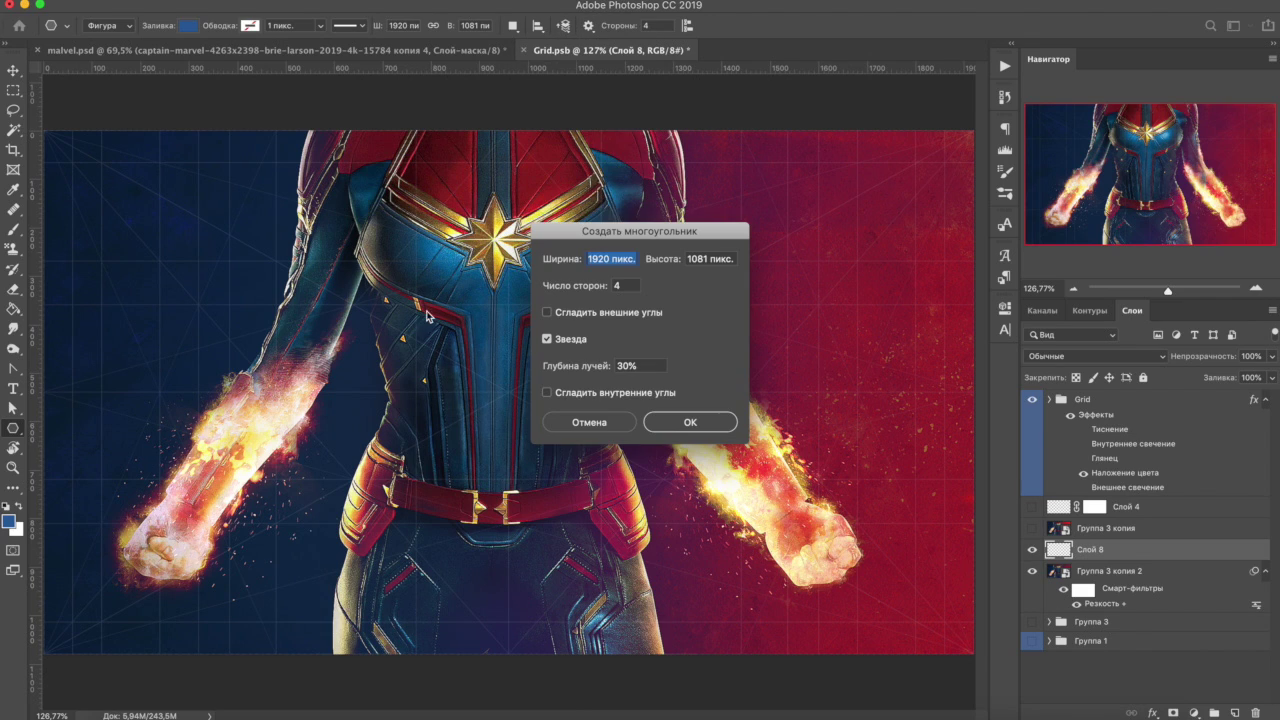
pyautogui.click(612, 428)
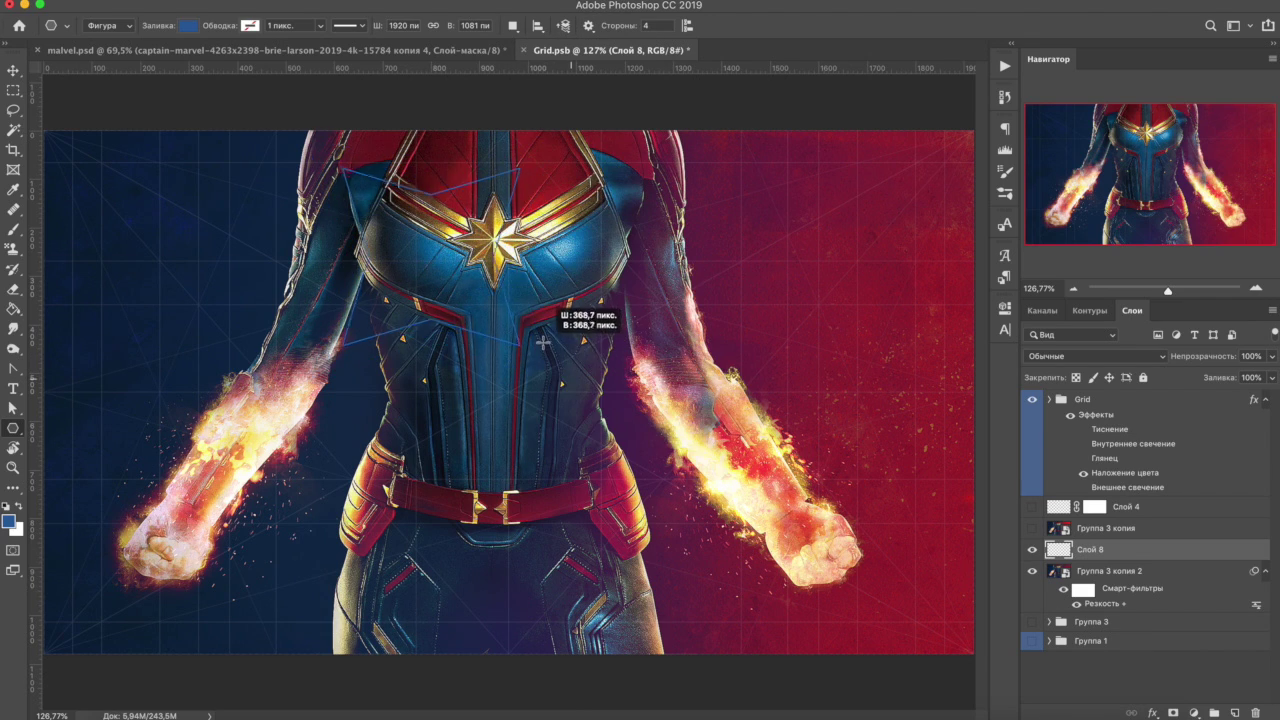
pyautogui.moveTo(524, 336); pyautogui.dragTo(517, 342)
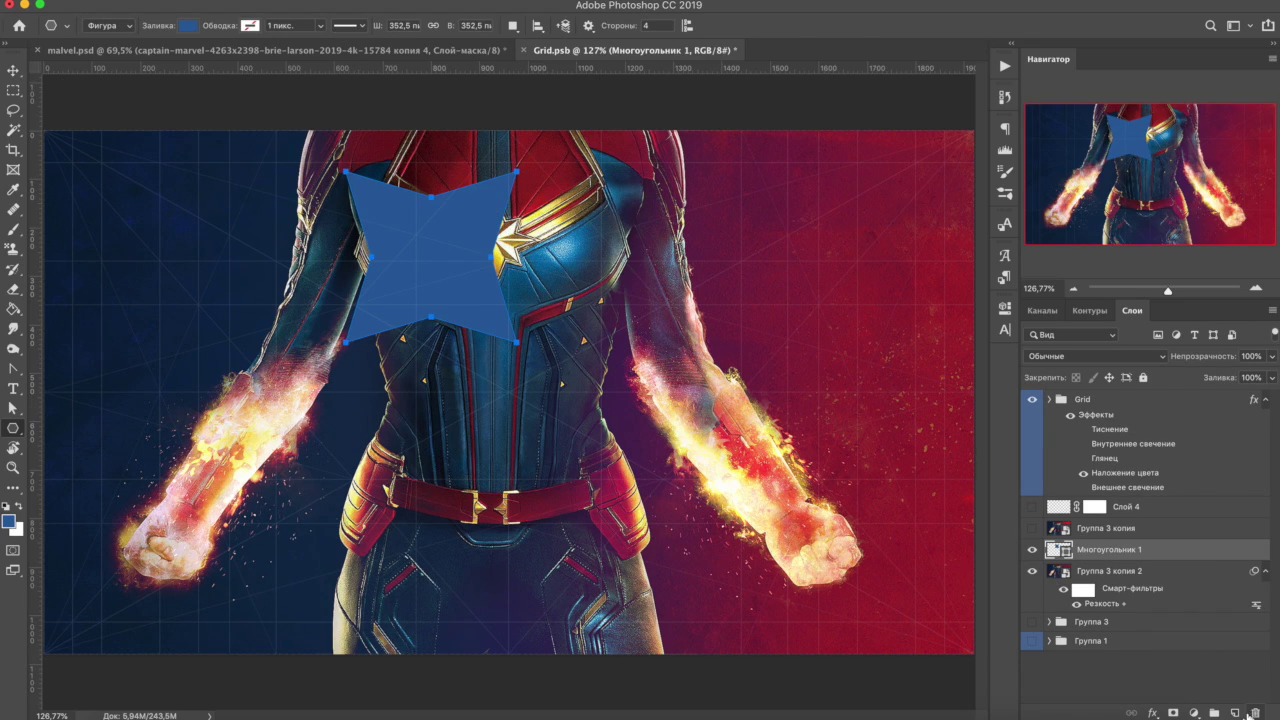
# Step: Draw a second, larger blue star on a new layer and move it onto the chest emblem
pyautogui.click(1235, 712)
pyautogui.click(587, 27)
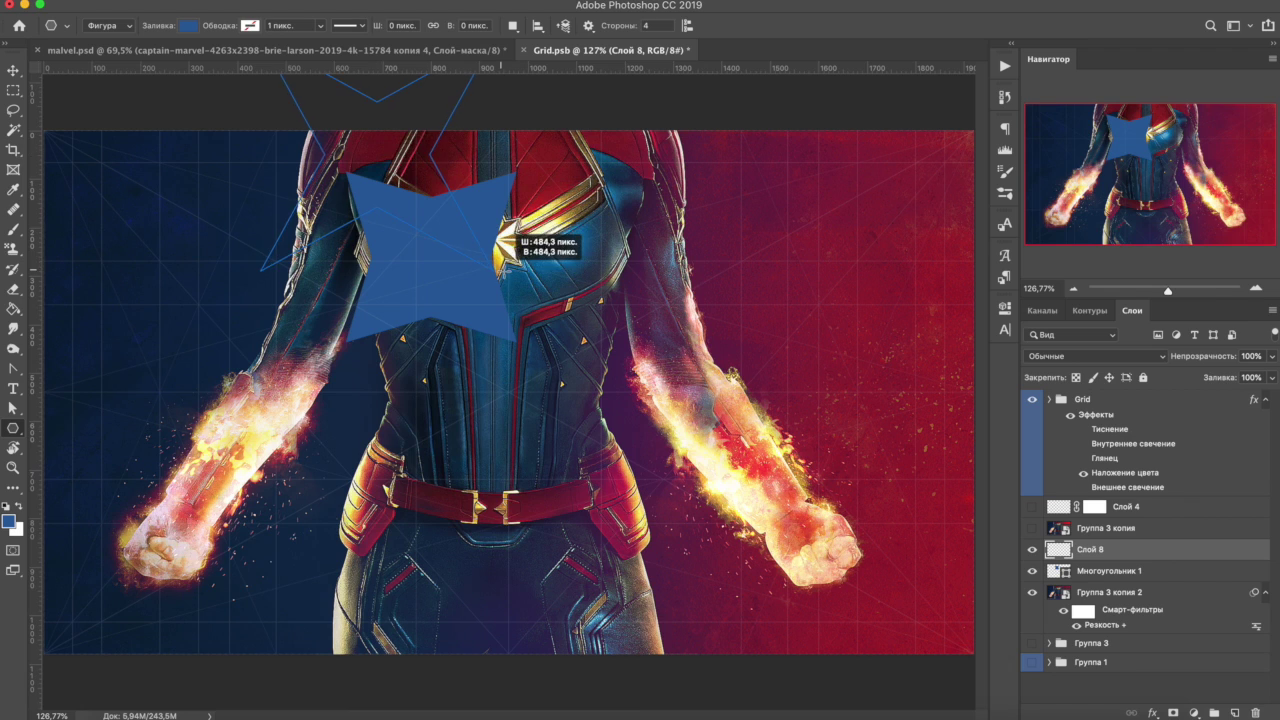
pyautogui.moveTo(405, 195); pyautogui.dragTo(505, 210)
pyautogui.click(10, 70)
pyautogui.moveTo(481, 285); pyautogui.dragTo(560, 298)
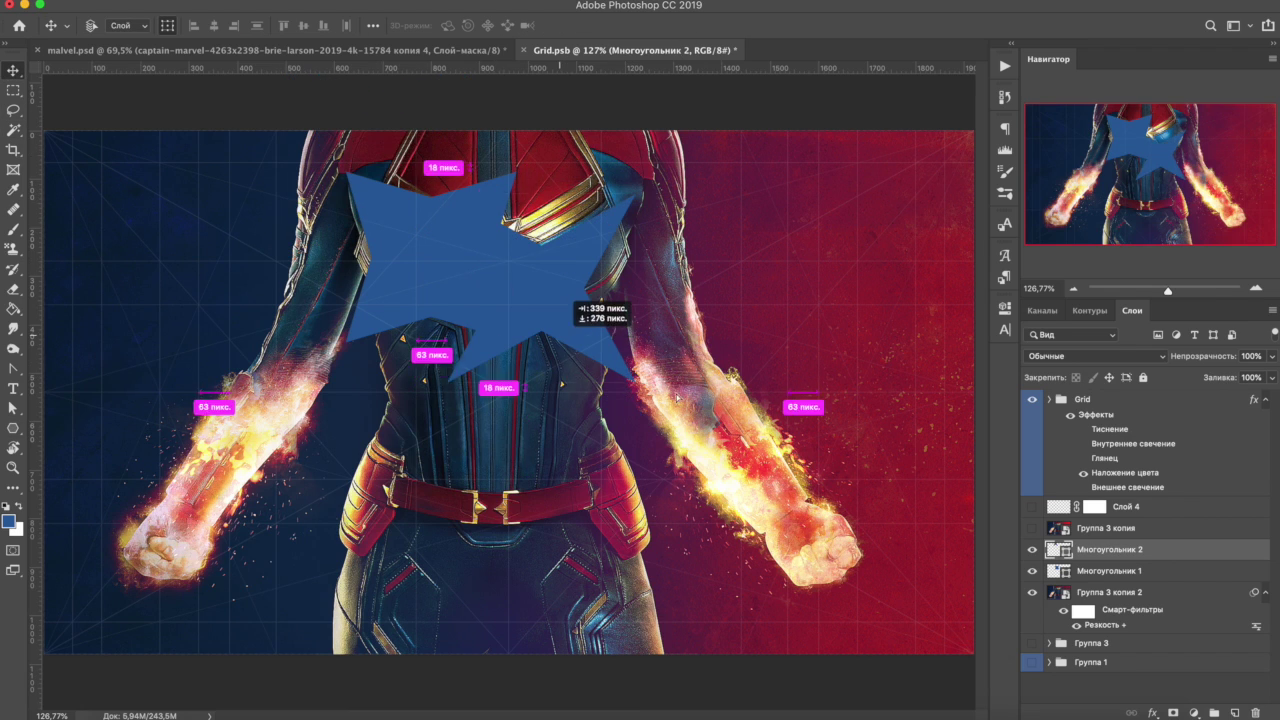
# Step: Set the second star to 60% opacity, rotate it and shrink it to about half size
pyautogui.press('6')
pyautogui.scroll(3, 550, 300)
pyautogui.moveTo(757, 458); pyautogui.dragTo(775, 290)
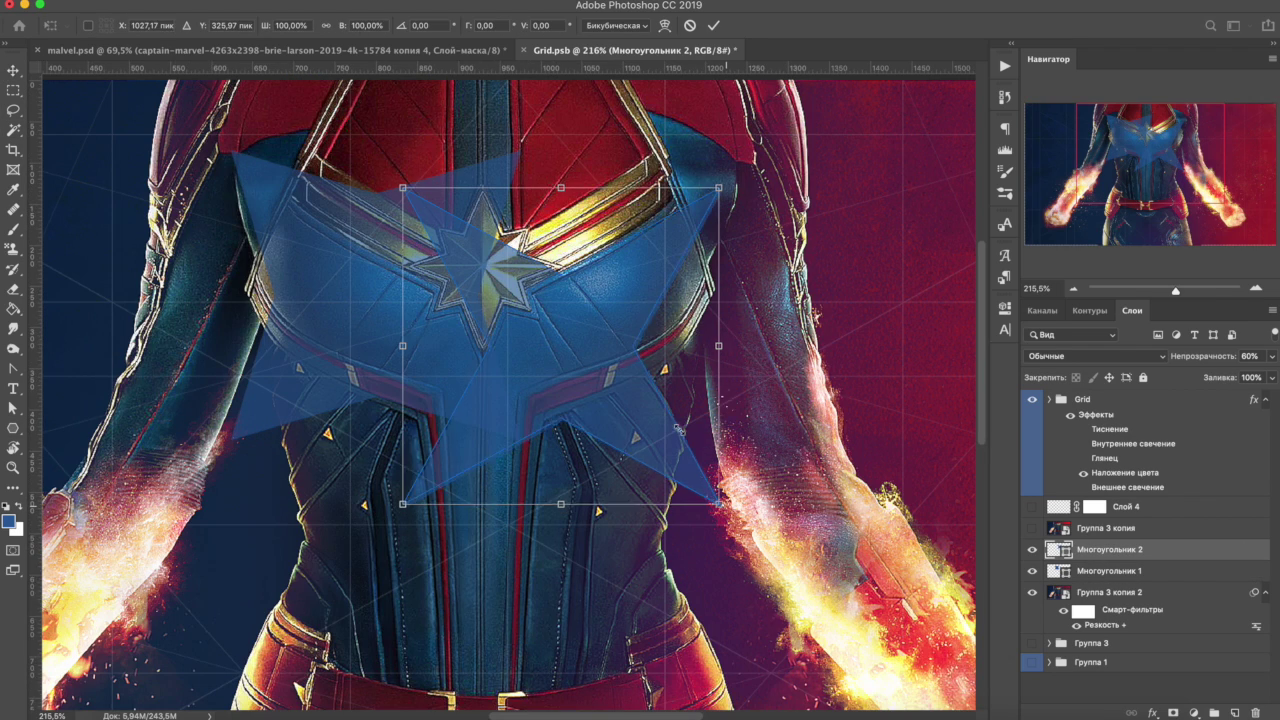
pyautogui.moveTo(560, 122)
pyautogui.mouseDown()
pyautogui.moveTo(488, 232)
pyautogui.moveTo(497, 260)
pyautogui.mouseUp()
pyautogui.press('Return')
# Step: Rotate and shrink the first star over the gold chest star, then select both star layers
pyautogui.hotkey('alt', '[')
pyautogui.hotkey('ctrl', 't')
pyautogui.moveTo(517, 151)
pyautogui.mouseDown()
pyautogui.moveTo(512, 210)
pyautogui.moveTo(371, 271)
pyautogui.moveTo(314, 337)
pyautogui.mouseUp()
pyautogui.moveTo(265, 390); pyautogui.dragTo(485, 265)
pyautogui.press('Return')
pyautogui.keyDown('shift'); pyautogui.click(1060, 549); pyautogui.keyUp('shift')
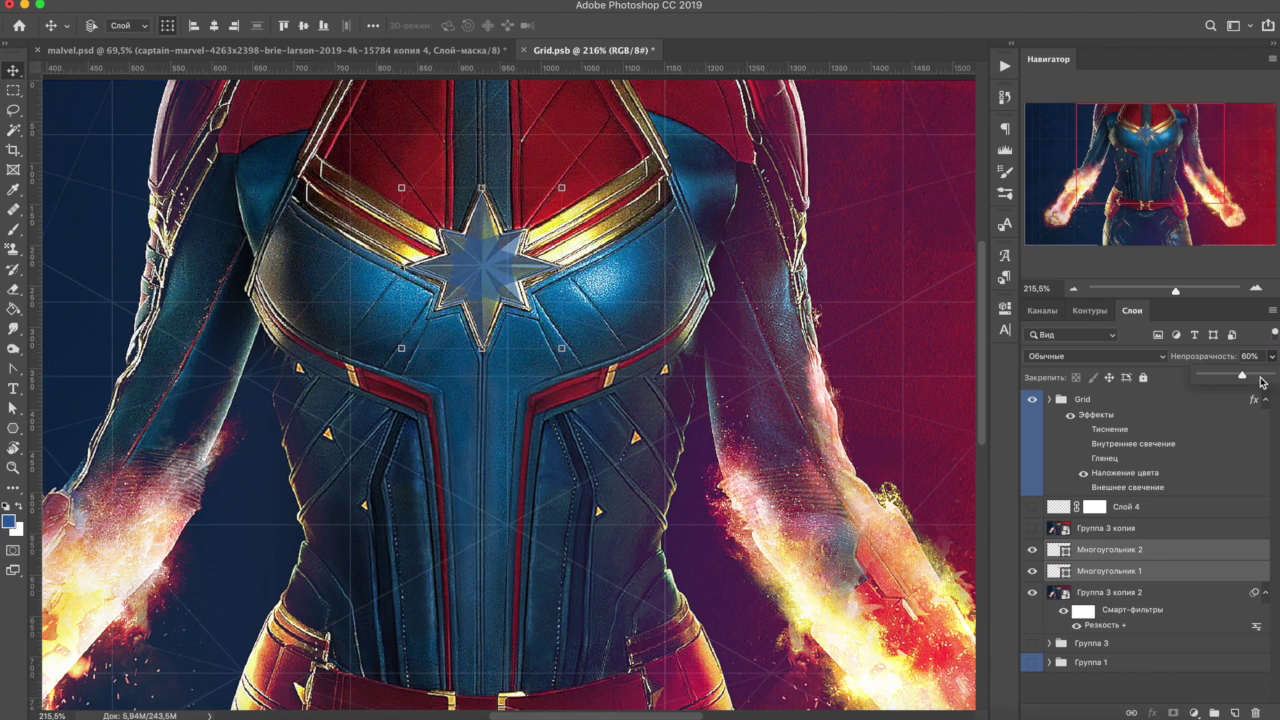
pyautogui.hotkey('ctrl', '-')
pyautogui.rightClick(1143, 553)
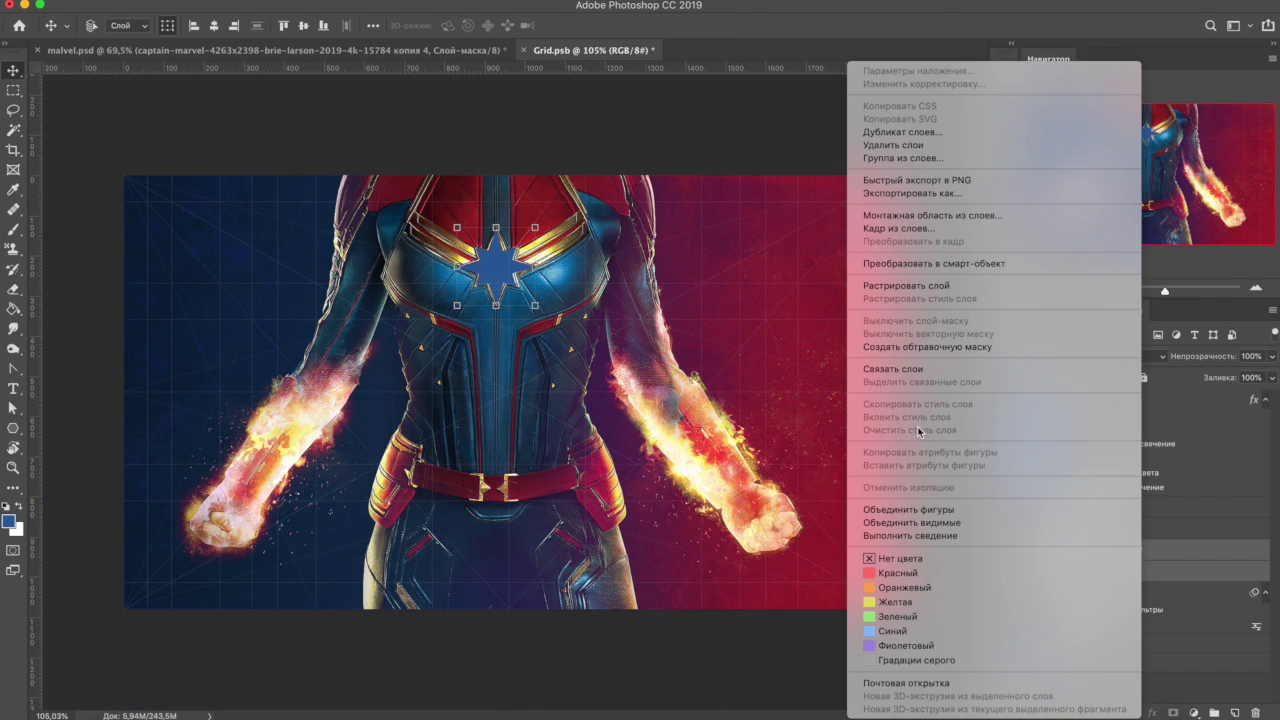
# Step: Merge the two stars into one shape and enlarge it far past the canvas
pyautogui.click(915, 510)
pyautogui.hotkey('ctrl', 't')
pyautogui.moveTo(586, 571)
pyautogui.mouseDown()
pyautogui.moveTo(787, 427)
pyautogui.moveTo(860, 470)
pyautogui.mouseUp()
pyautogui.moveTo(525, 203)
pyautogui.mouseDown()
pyautogui.moveTo(525, 387)
pyautogui.moveTo(528, 371)
pyautogui.mouseUp()
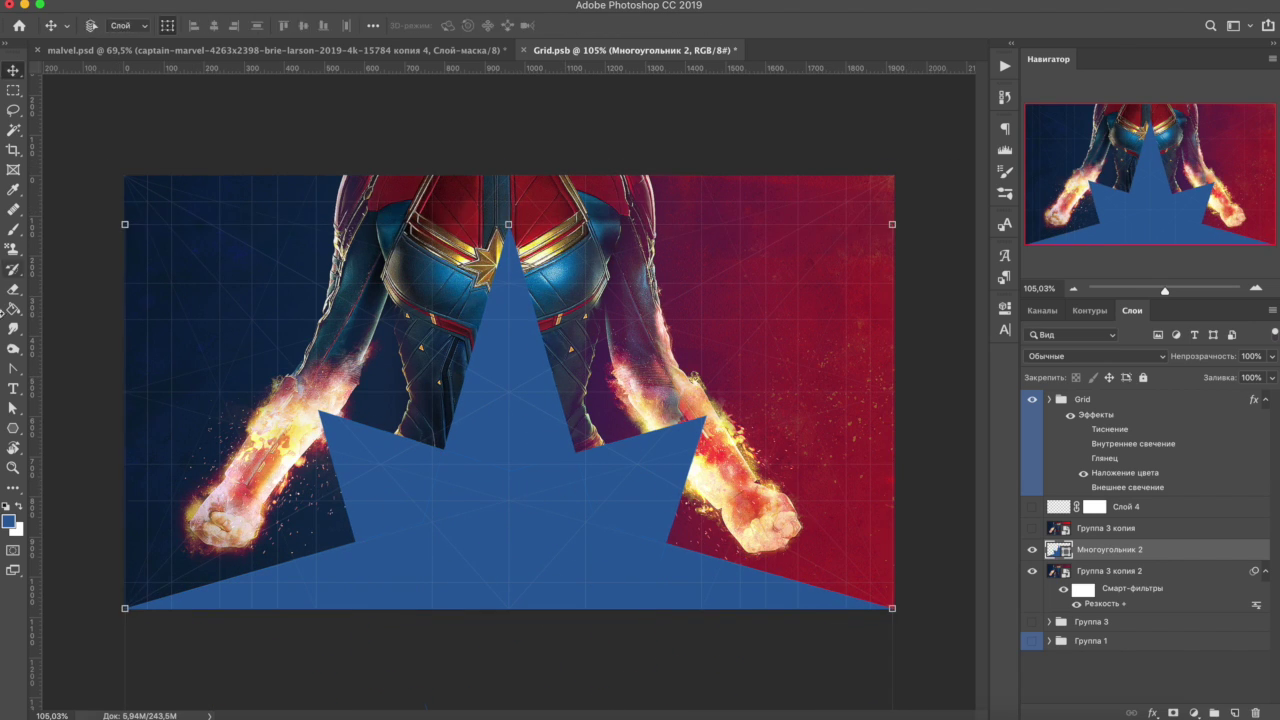
pyautogui.press('Return')
# Step: Give the giant star no fill and a 2 px white outline
pyautogui.press('u')
pyautogui.click(189, 25)
pyautogui.click(211, 105)
pyautogui.click(186, 28)
pyautogui.click(290, 25)
pyautogui.write('2')
pyautogui.press('Return')
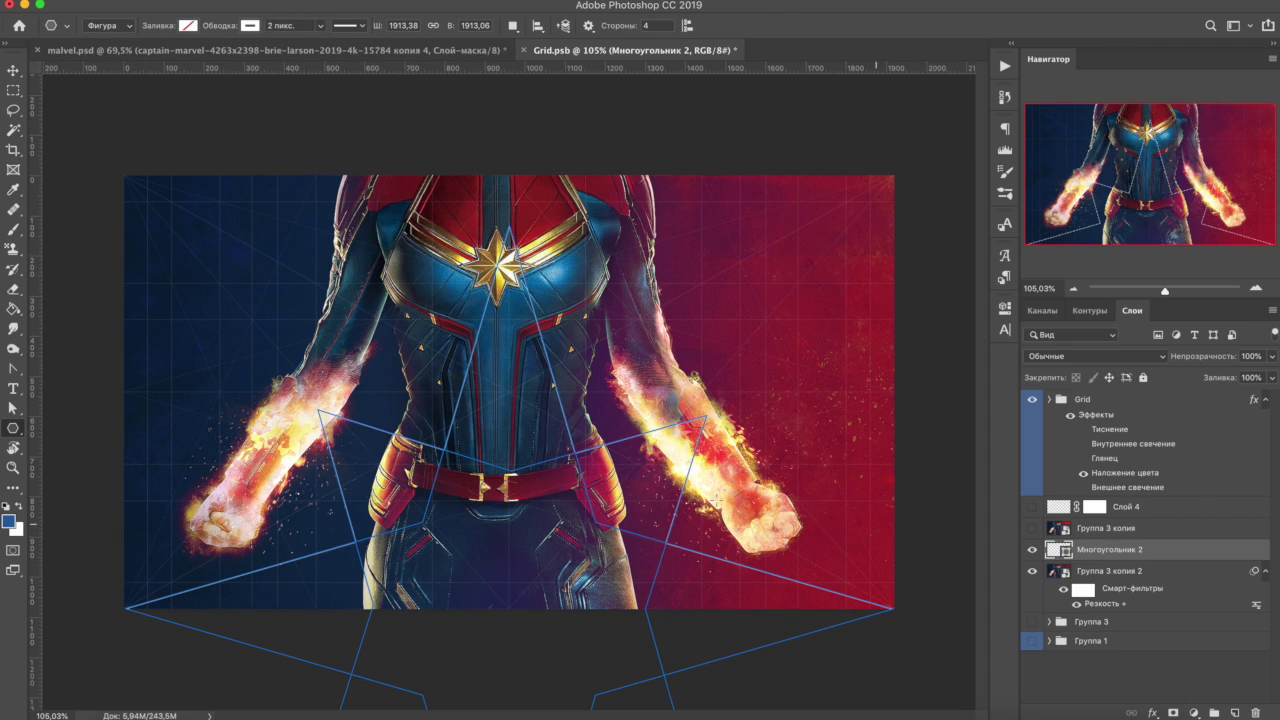
pyautogui.press('v')
# Step: Add a layer mask to the outline star and set the brush size to 309
pyautogui.click(1173, 713)
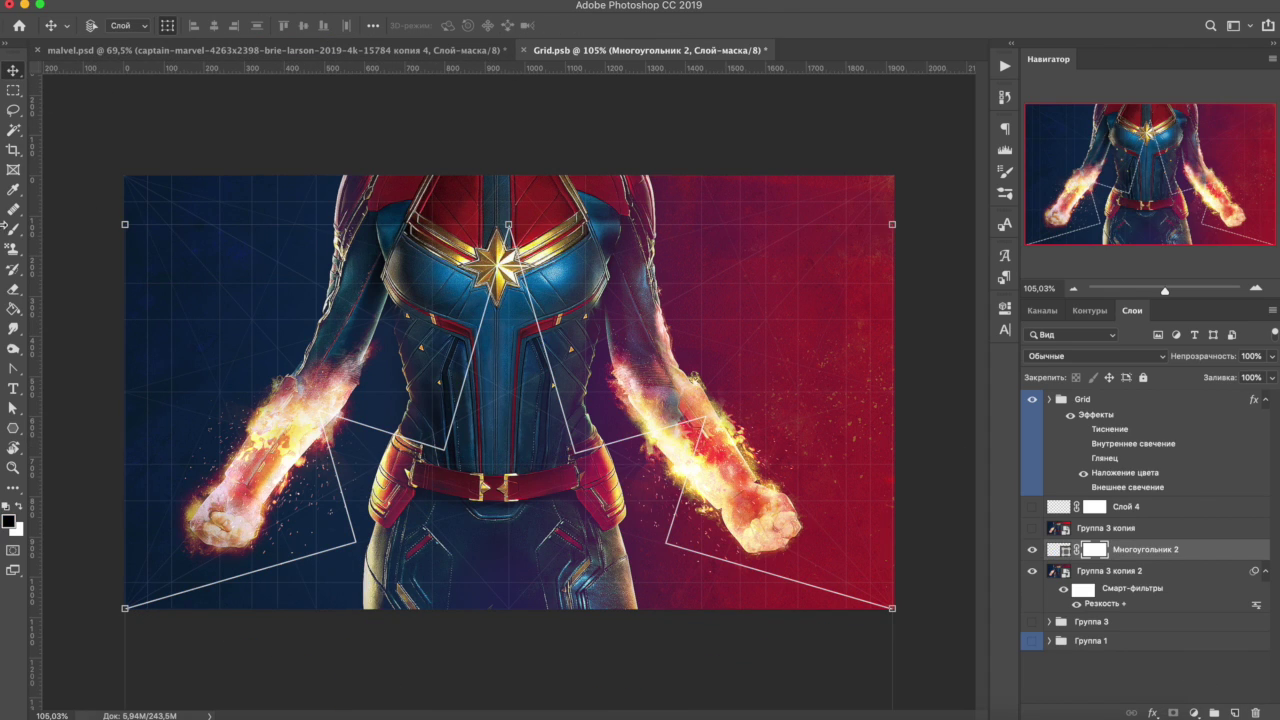
pyautogui.press('b')
pyautogui.rightClick(478, 338)
pyautogui.press('Escape')
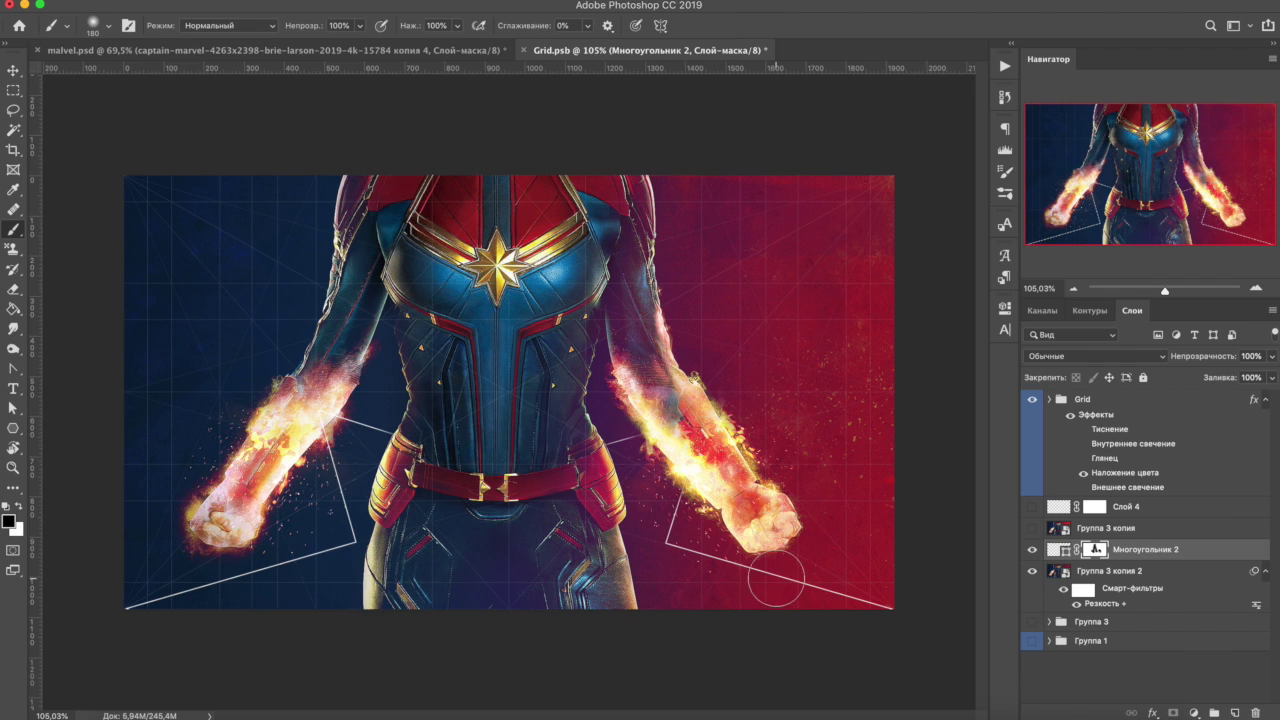
pyautogui.rightClick(342, 362)
pyautogui.write('309')
pyautogui.press('Return')
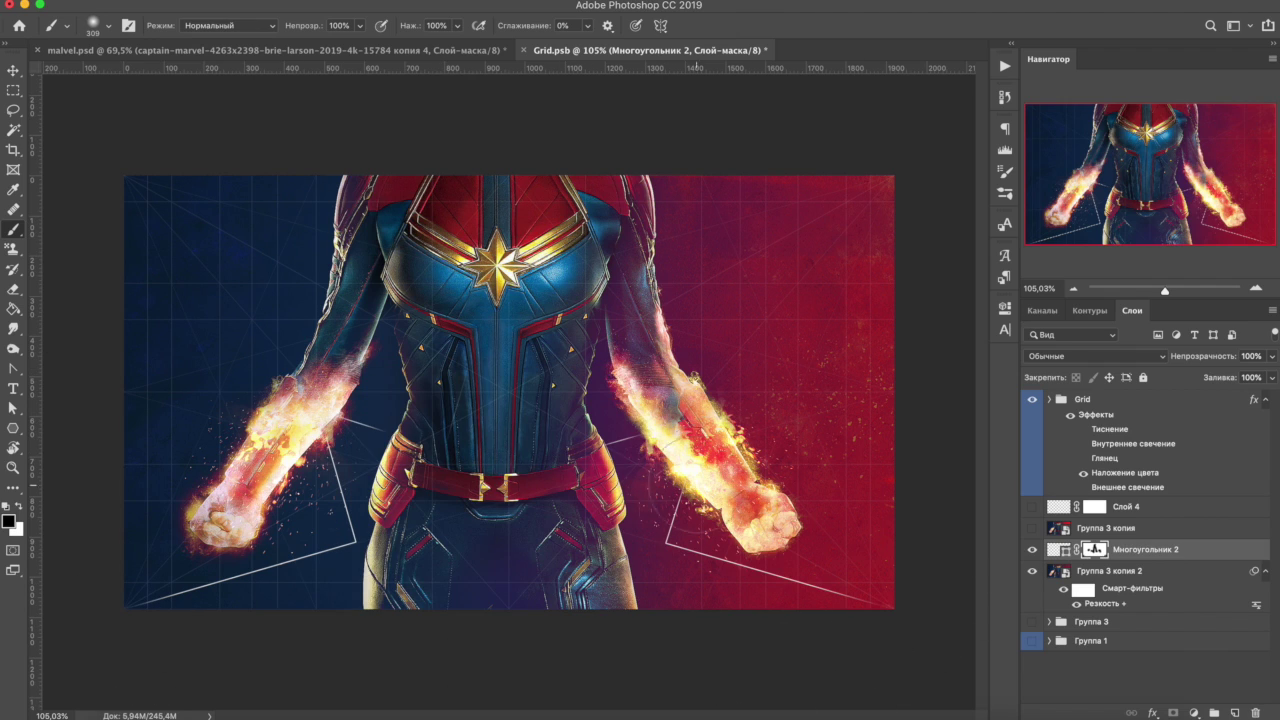
# Step: Fade the outline star to 20% opacity and add an empty layer above it
pyautogui.press('v')
pyautogui.press('2')
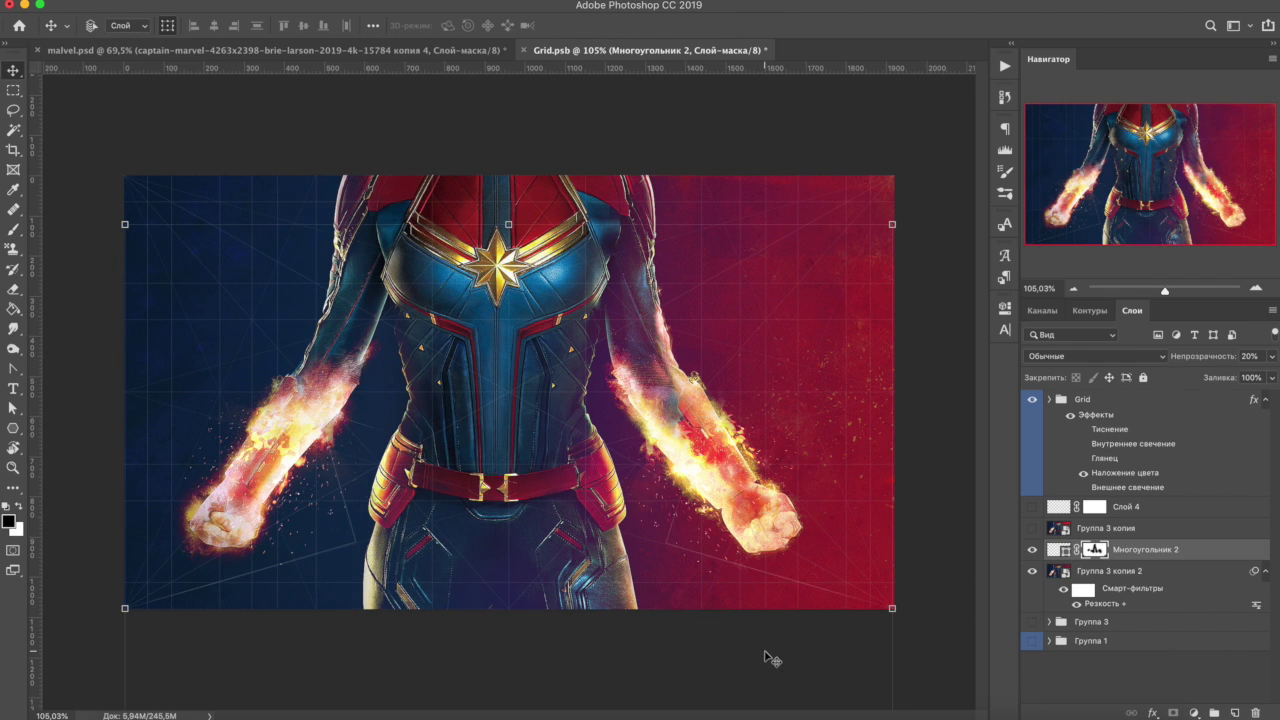
pyautogui.click(1237, 712)
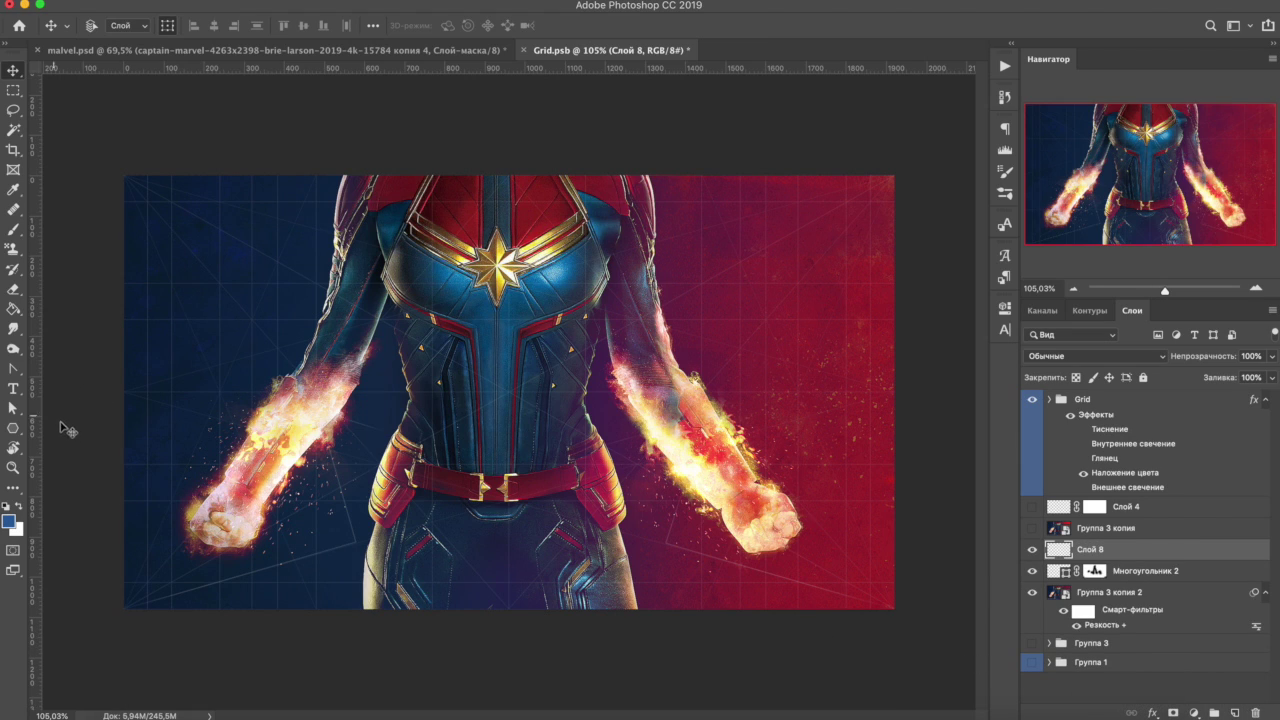
# Step: Draw a straight line in the lower-left area and colour it white (ffffff)
pyautogui.rightClick(16, 432)
pyautogui.click(90, 492)
pyautogui.moveTo(516, 601); pyautogui.dragTo(510, 601)
pyautogui.press('v')
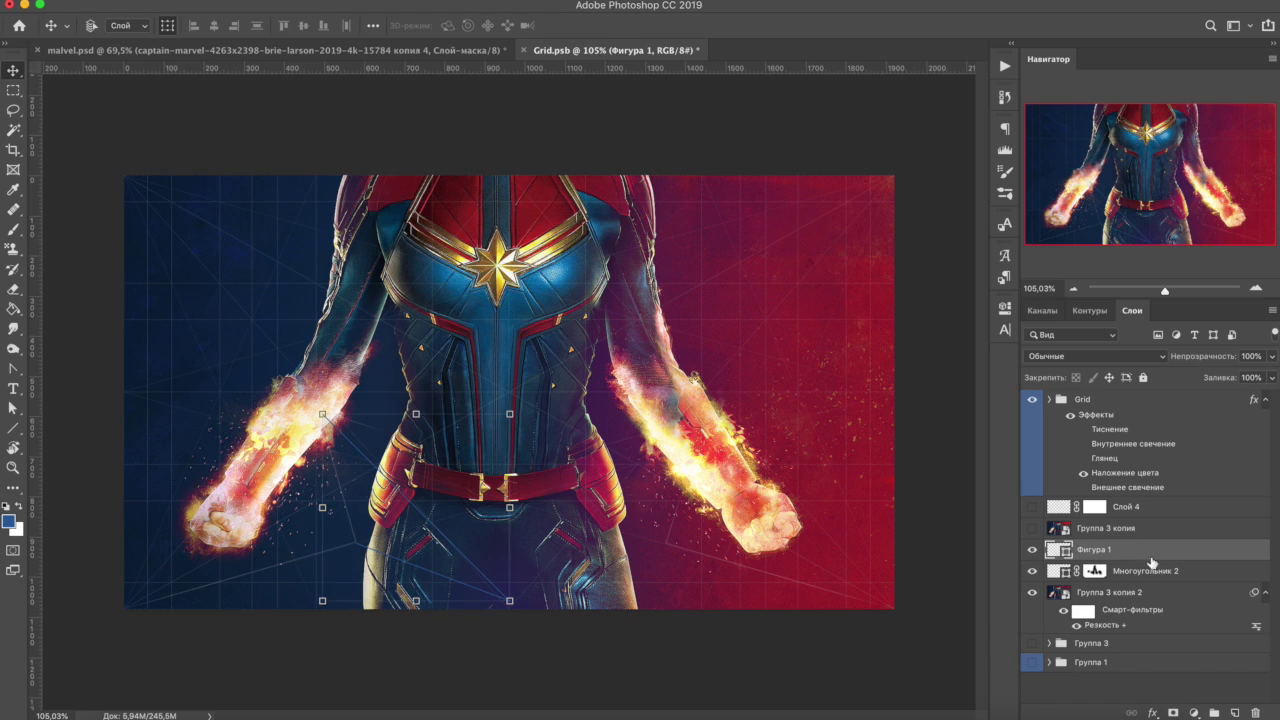
pyautogui.doubleClick(1066, 553)
pyautogui.write('ffffff')
pyautogui.click(1186, 472)
# Step: Mask the white line, duplicate Фигура 1, hide the grid and drop in the Captain Marvel logo
pyautogui.click(1173, 712)
pyautogui.click(14, 229)
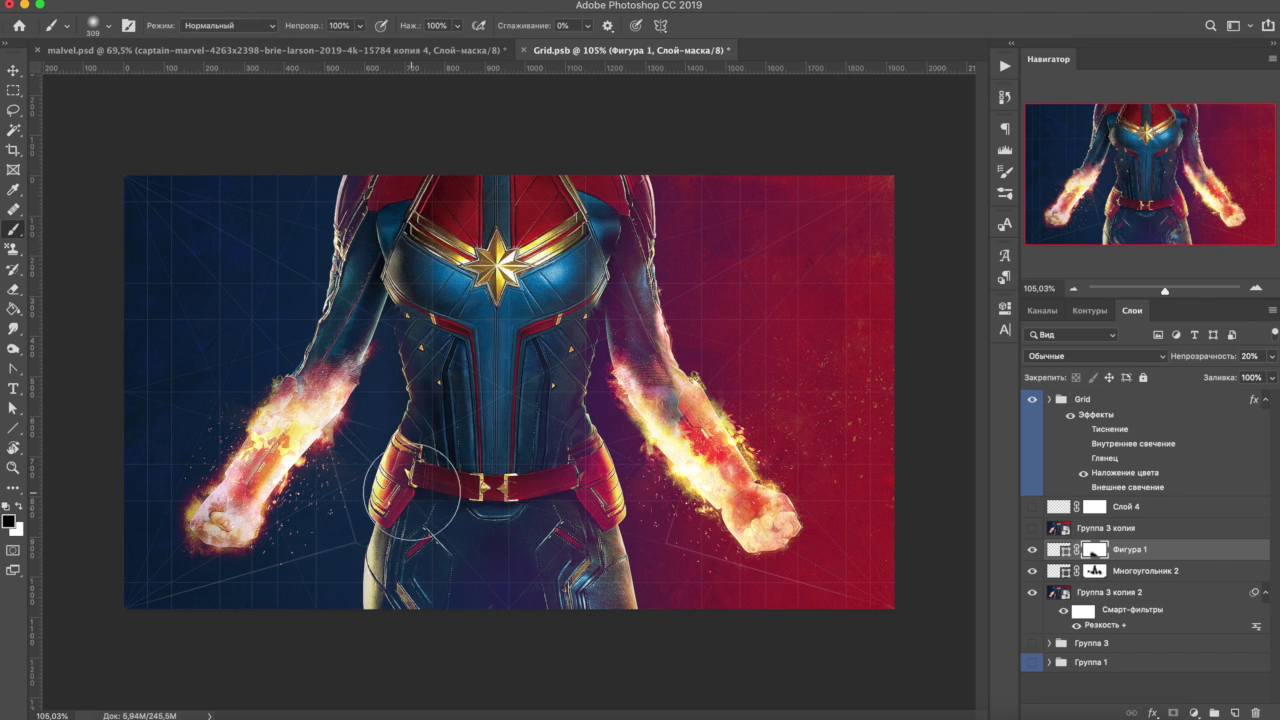
pyautogui.click(12, 72)
pyautogui.hotkey('ctrl', 'j')
pyautogui.click(1033, 399)
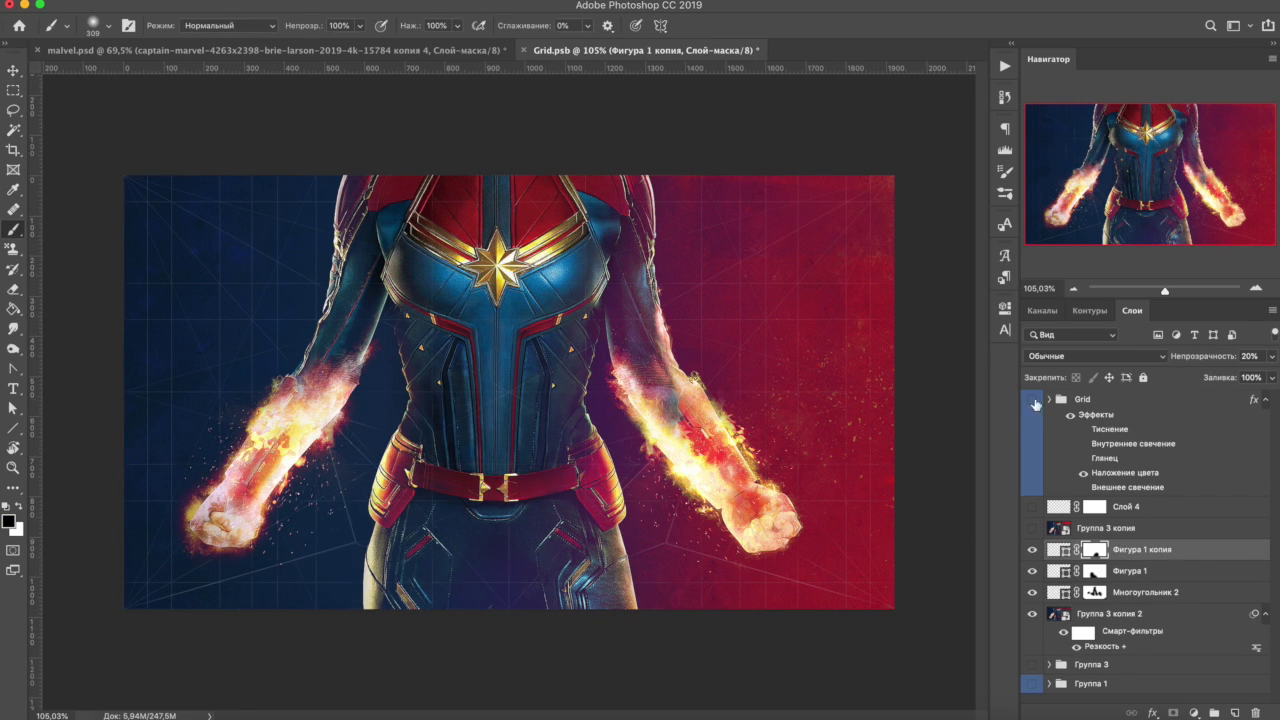
pyautogui.moveTo(900, 171); pyautogui.dragTo(866, 255)
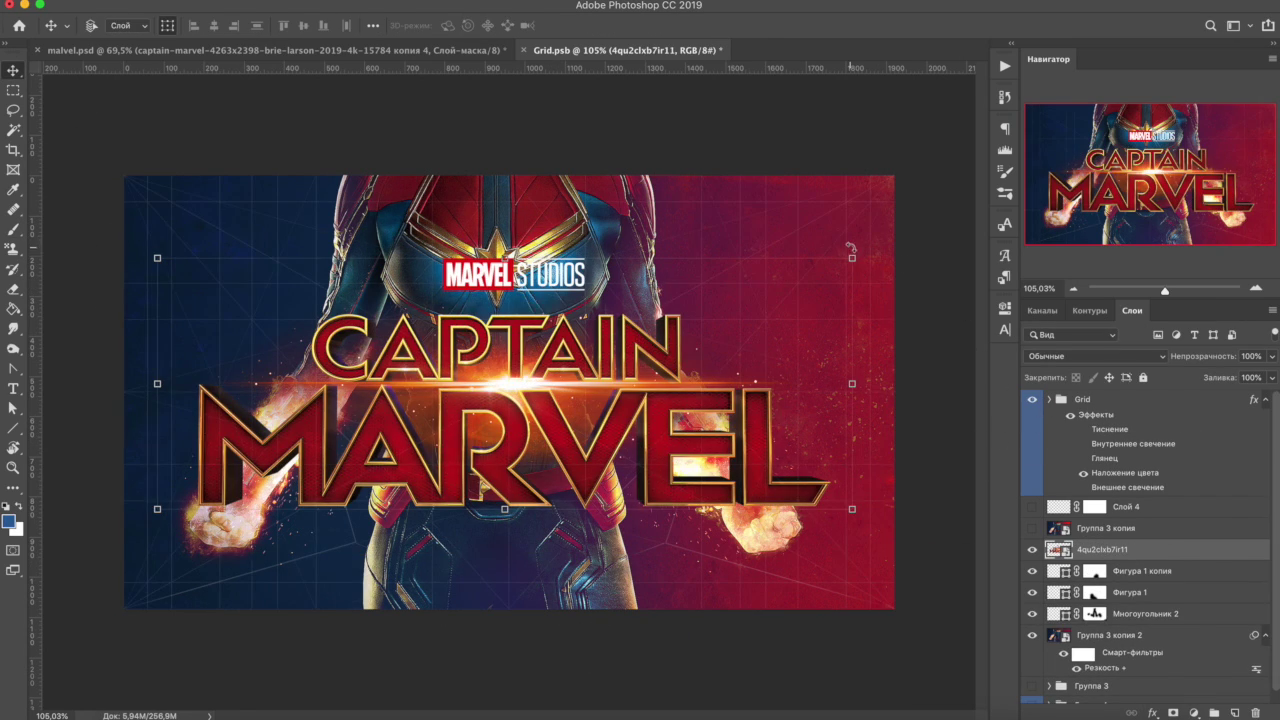
# Step: Show the grid and scale the Captain Marvel logo to about 29%, moved toward the centre
pyautogui.click(1116, 402)
pyautogui.moveTo(1258, 377); pyautogui.dragTo(1270, 377)
pyautogui.click(1100, 549)
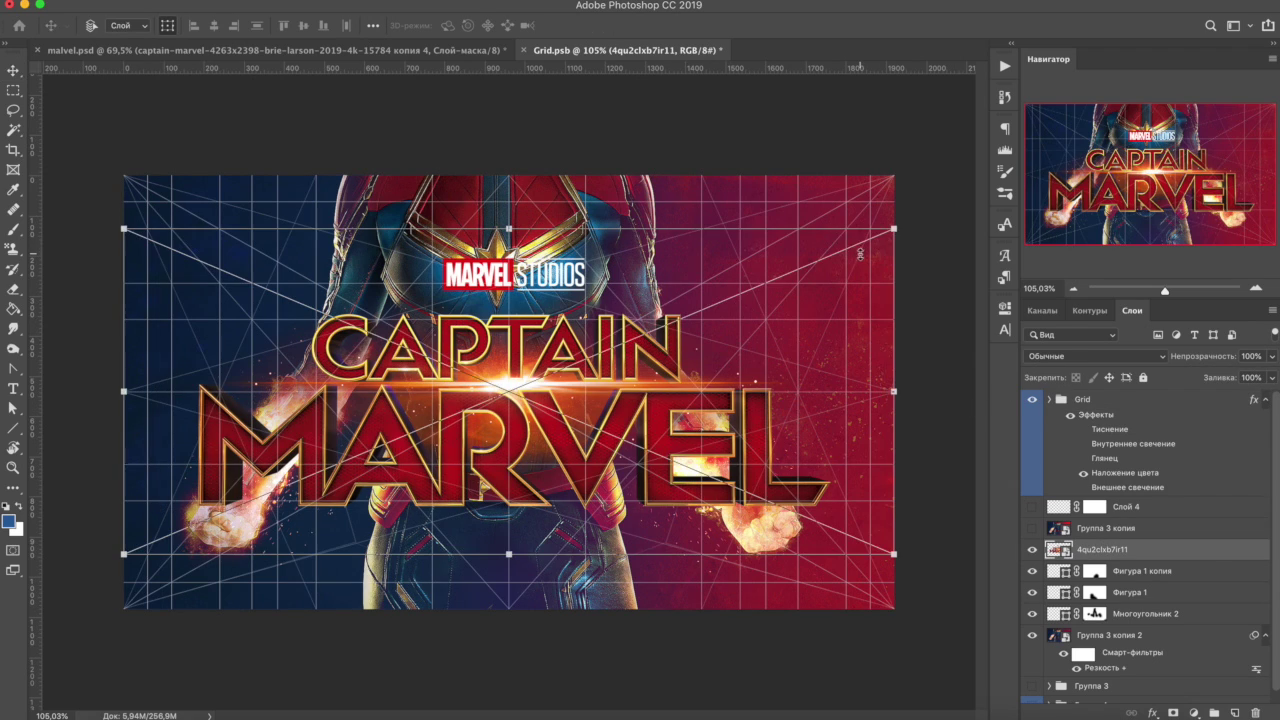
pyautogui.hotkey('ctrl', 't')
pyautogui.moveTo(894, 174); pyautogui.dragTo(350, 482)
pyautogui.moveTo(364, 562)
pyautogui.mouseDown()
pyautogui.moveTo(612, 510)
pyautogui.moveTo(570, 492)
pyautogui.mouseUp()
pyautogui.press('Return')
# Step: Nudge the logo lower and start the 8 MAR 2019 date text above it
pyautogui.hotkey('ctrl', 't')
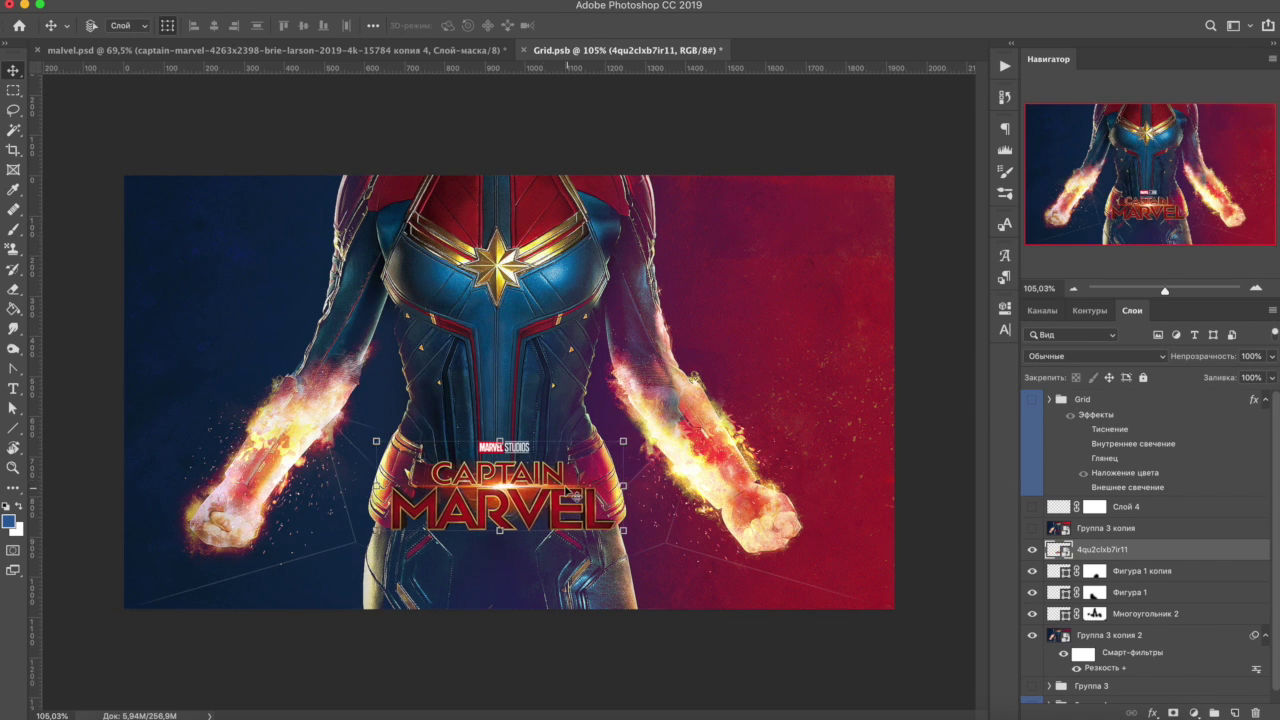
pyautogui.click(14, 387)
pyautogui.click(510, 369)
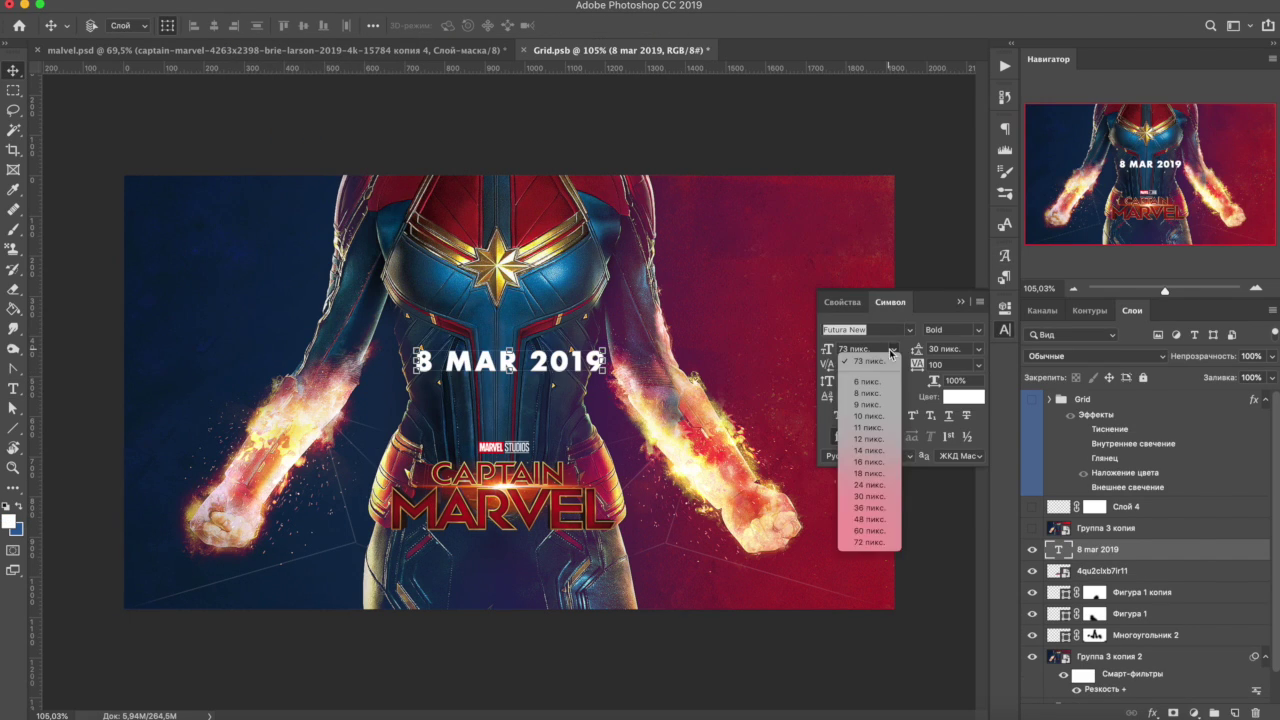
# Step: Set the date to 36 px and move it beneath the logo
pyautogui.click(1032, 399)
pyautogui.moveTo(510, 362); pyautogui.dragTo(510, 557)
pyautogui.click(893, 348)
pyautogui.click(860, 480)
pyautogui.scroll(3, 510, 480)
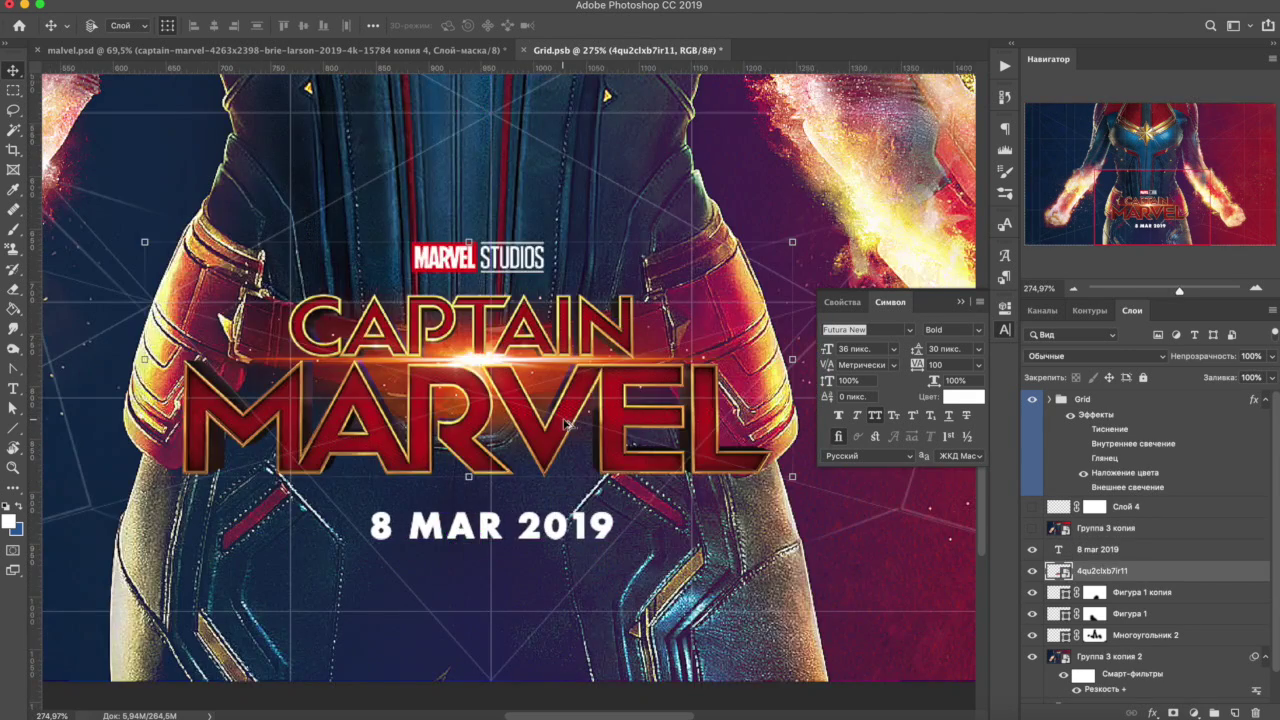
pyautogui.moveTo(529, 470); pyautogui.dragTo(545, 483)
pyautogui.scroll(-3, 545, 483)
# Step: Add a smaller BOOK NOW text line in Medium weight below the date
pyautogui.press('t')
pyautogui.click(476, 580)
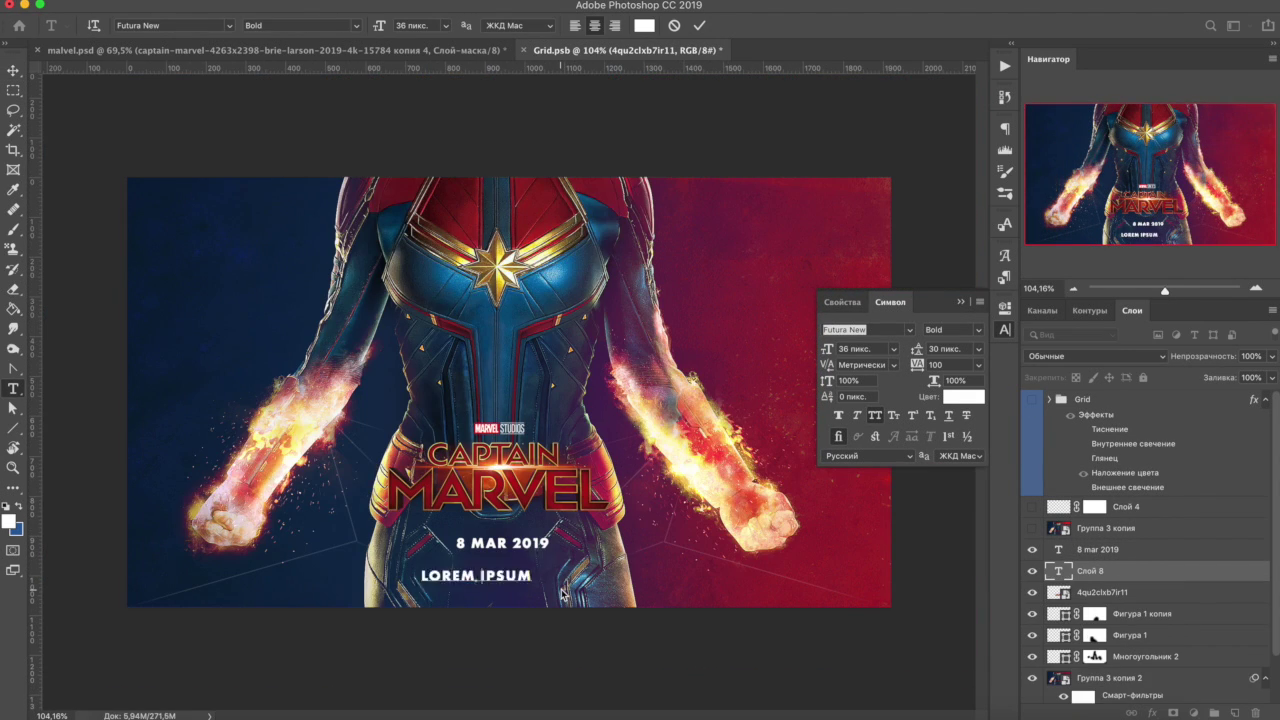
pyautogui.write('BOOK NOW')
pyautogui.click(950, 329)
pyautogui.click(957, 366)
pyautogui.click(893, 348)
pyautogui.click(860, 508)
# Step: Move the BOOK NOW text into place and pick the Rectangle tool
pyautogui.hotkey('ctrl', 'Return')
pyautogui.press('v')
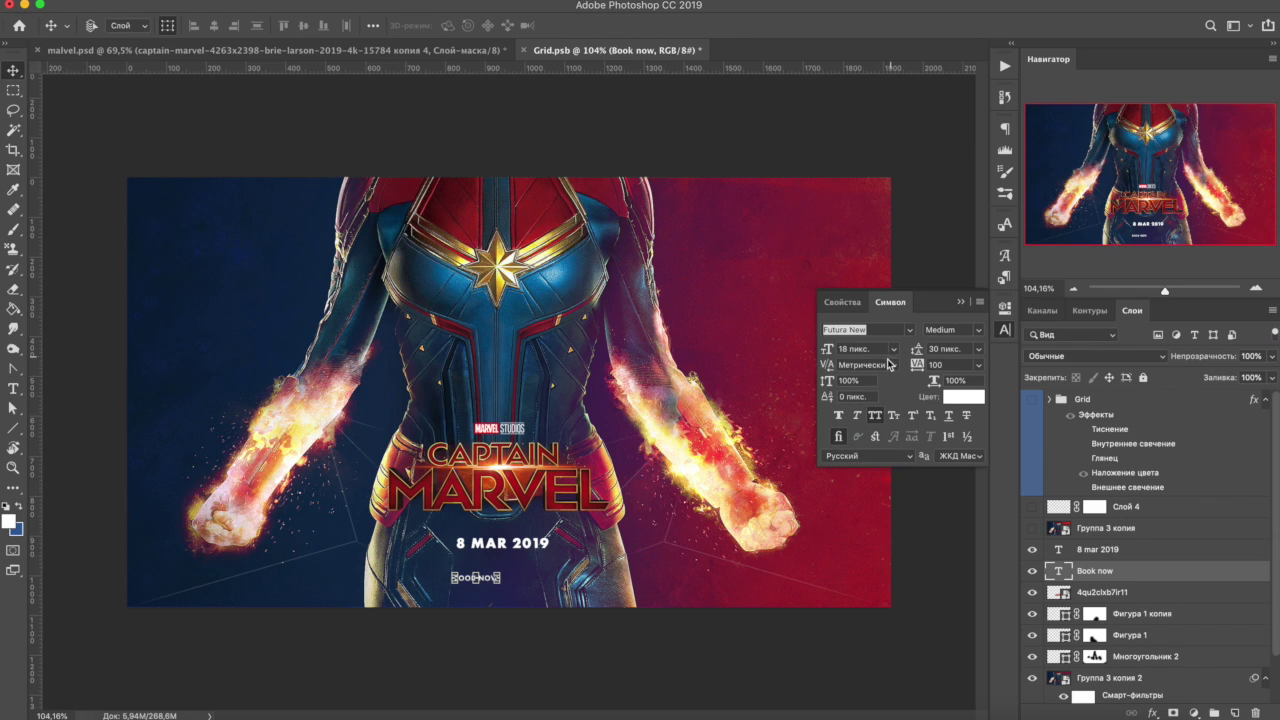
pyautogui.scroll(5, 511, 595)
pyautogui.moveTo(565, 540); pyautogui.dragTo(680, 543)
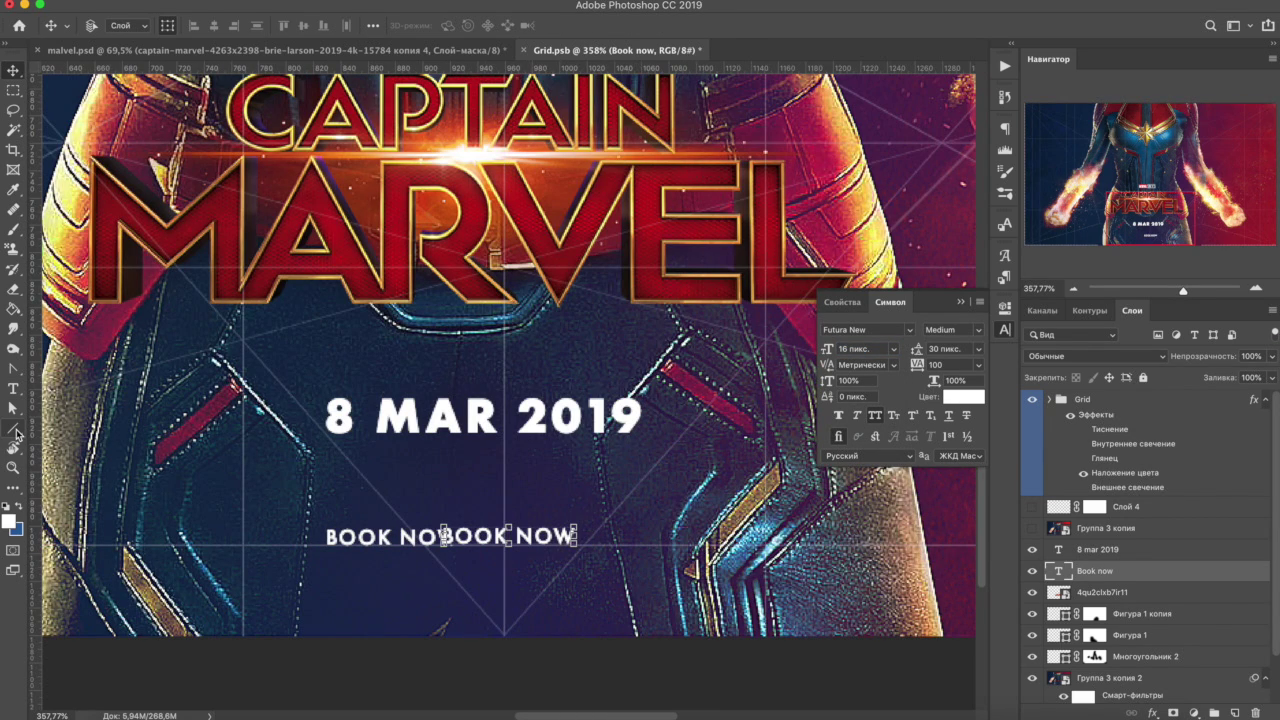
pyautogui.click(16, 432)
pyautogui.click(100, 434)
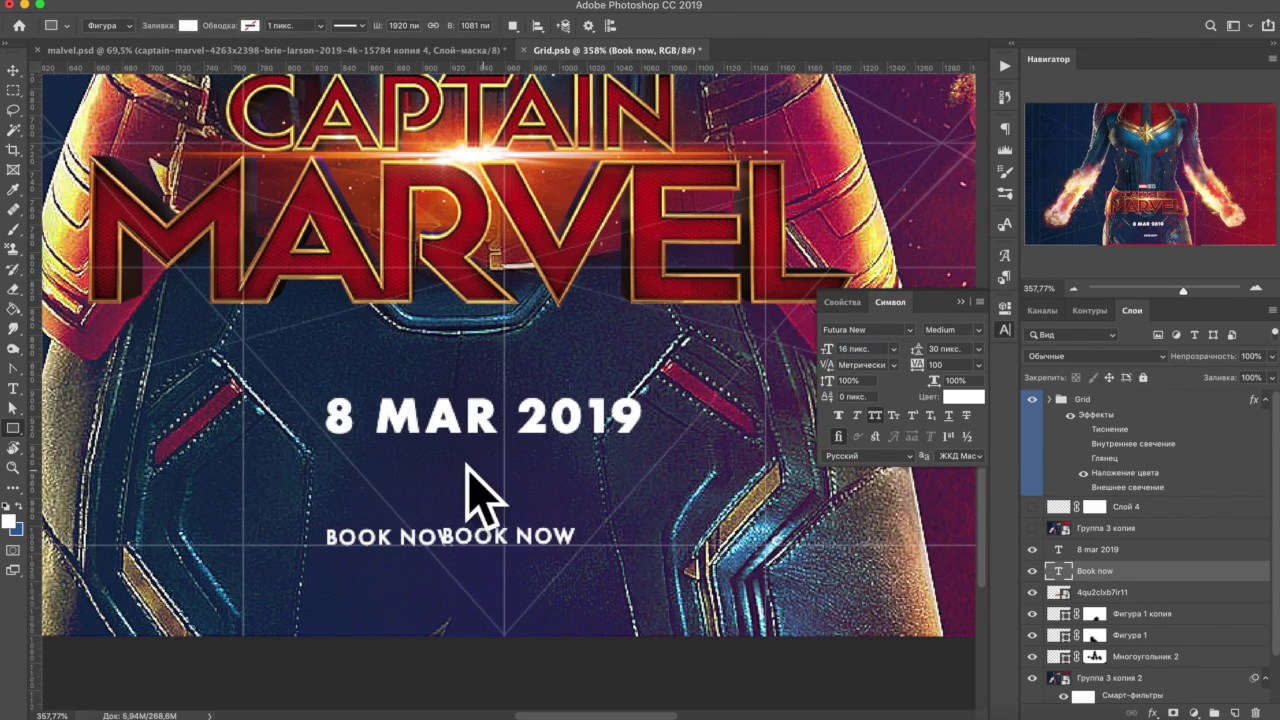
# Step: Draw a no-fill rectangle around BOOK NOW and shift it right
pyautogui.moveTo(248, 466); pyautogui.dragTo(504, 541)
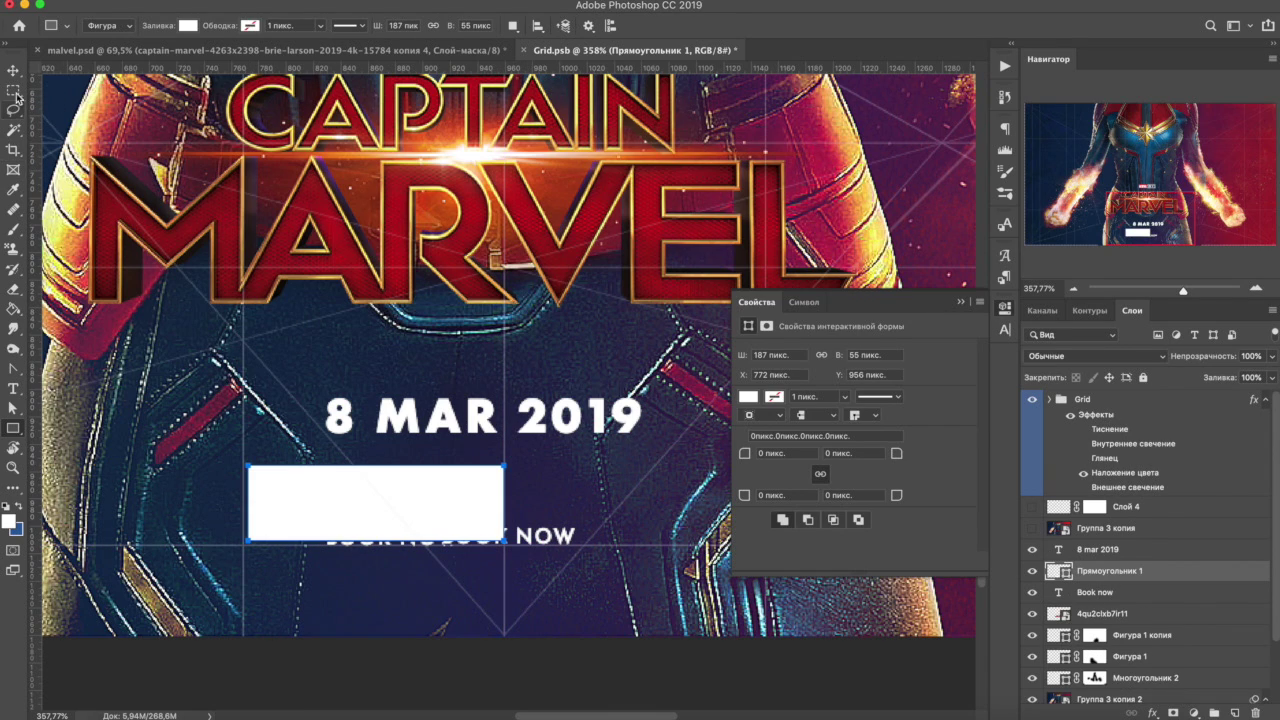
pyautogui.click(748, 396)
pyautogui.click(757, 423)
pyautogui.moveTo(444, 496); pyautogui.dragTo(577, 496)
# Step: Widen the outline rectangle to 229 px and set its opacity to 30%
pyautogui.keyDown('shift'); pyautogui.click(520, 415); pyautogui.keyUp('shift')
pyautogui.scroll(-2, 520, 458)
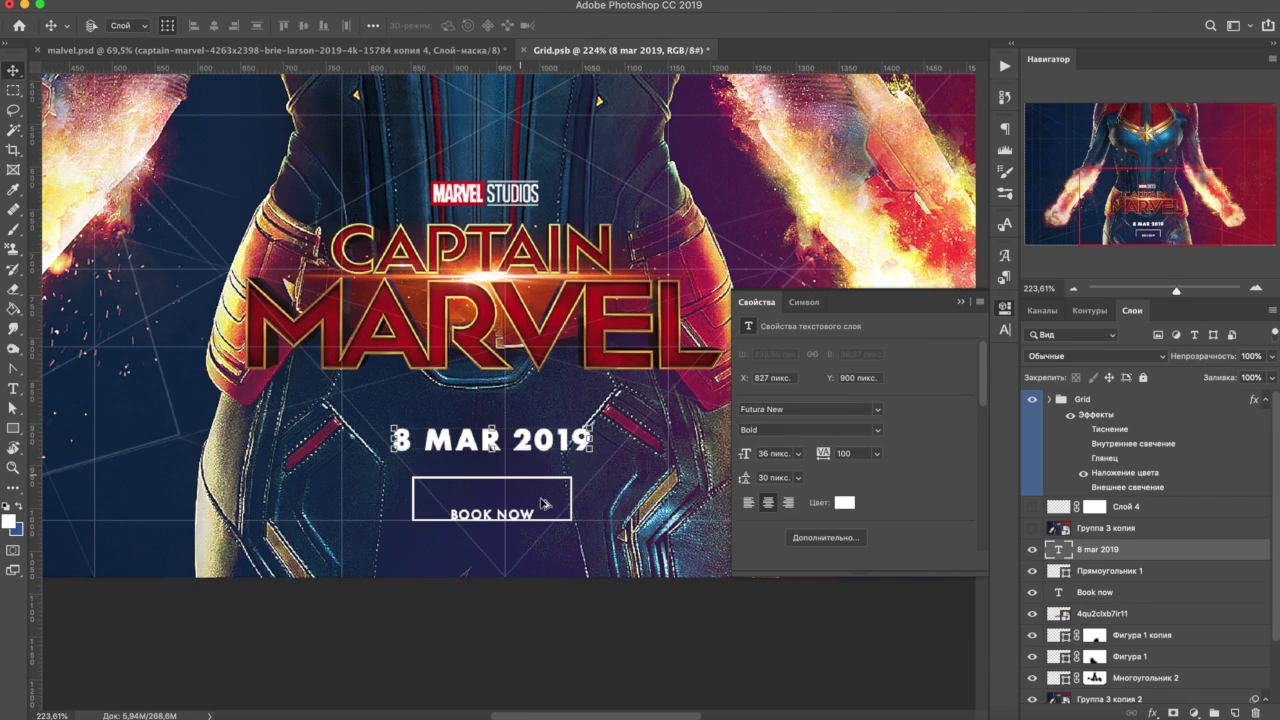
pyautogui.scroll(3, 520, 458)
pyautogui.click(335, 508)
pyautogui.moveTo(335, 508); pyautogui.dragTo(299, 508)
pyautogui.press('3')
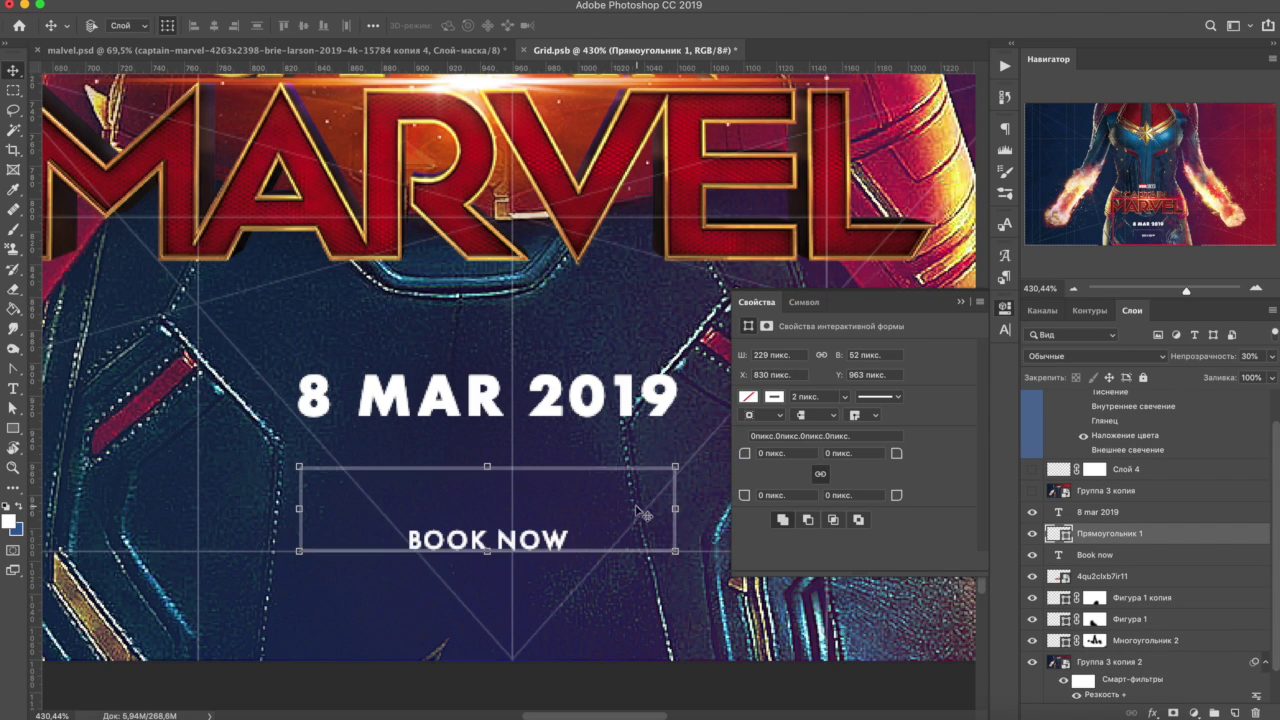
# Step: Review the BOOK NOW, date and logo layers, zoom out and show the grid
pyautogui.click(1095, 554)
pyautogui.click(1110, 533)
pyautogui.click(1100, 512)
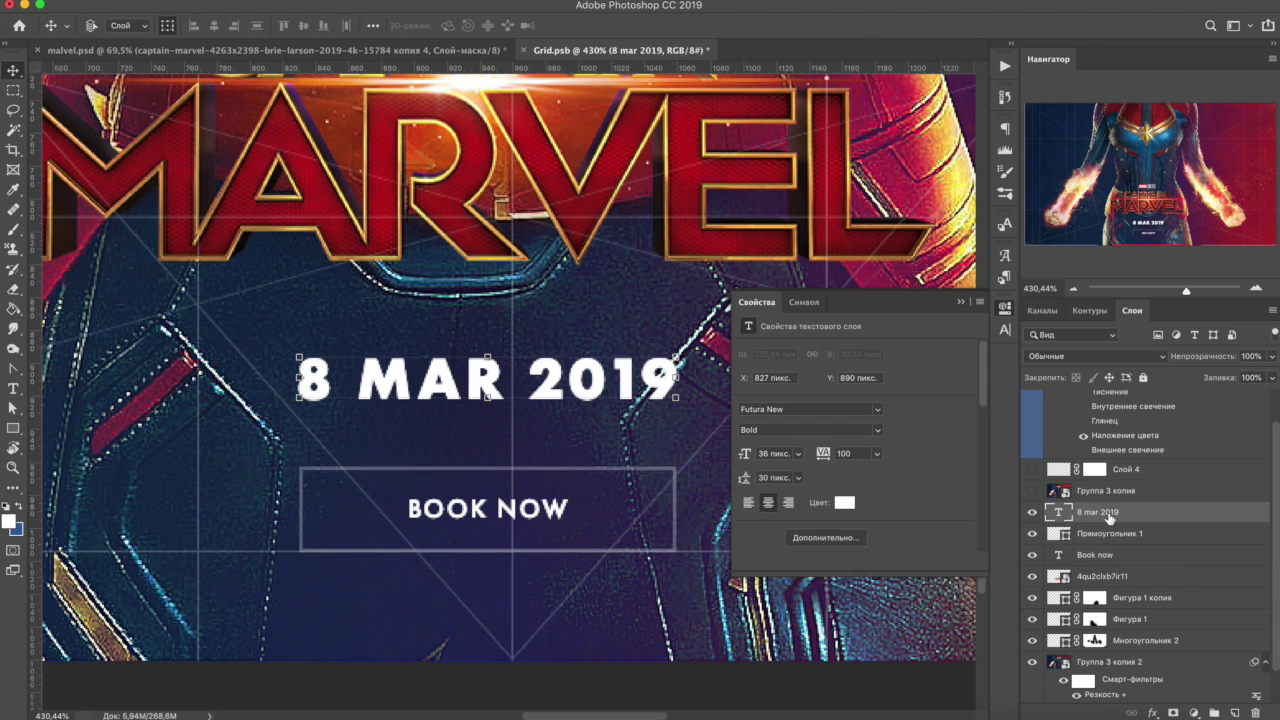
pyautogui.scroll(-2, 575, 505)
pyautogui.scroll(-2, 575, 505)
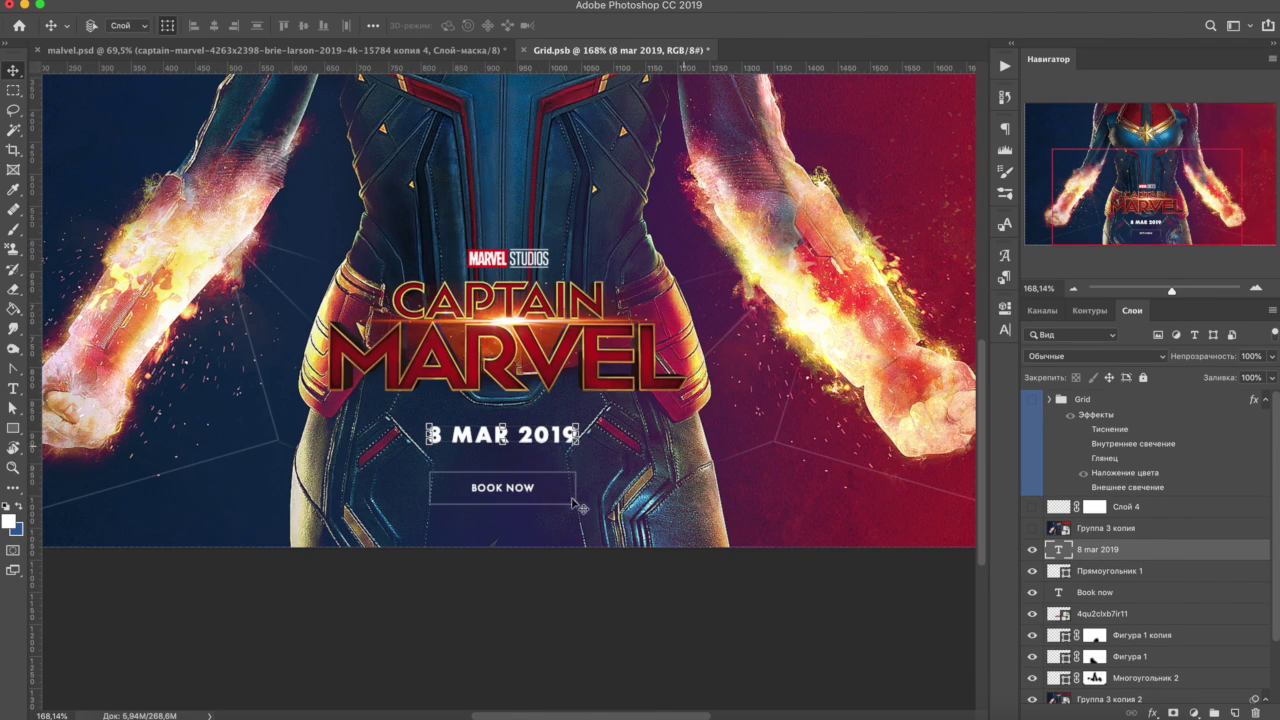
pyautogui.click(1100, 613)
pyautogui.hotkey('ctrl', '-')
pyautogui.click(1032, 399)
pyautogui.press('u')
pyautogui.scroll(3, 155, 222)
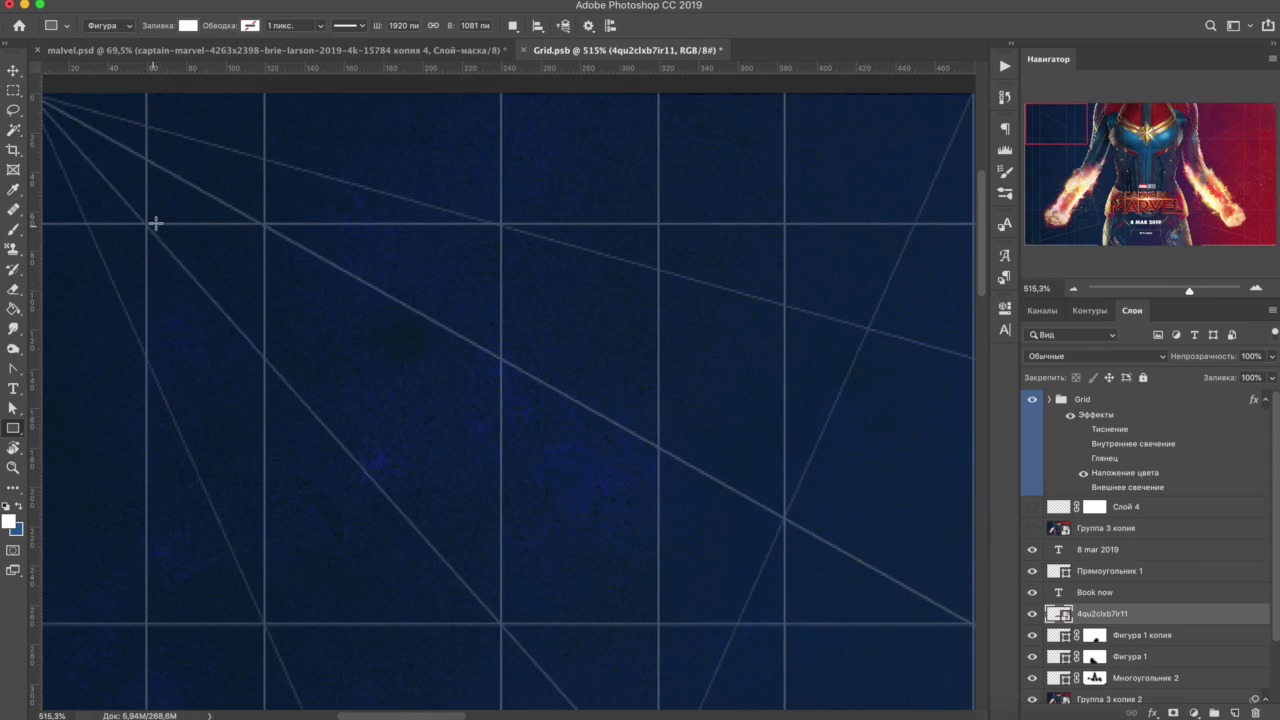
# Step: Duplicate the short bar just below the original to form a two-bar menu icon, then reposition both bars
pyautogui.click(14, 70)
pyautogui.hotkey('ctrl', 'j')
pyautogui.press('Down')
pyautogui.press('Down')
pyautogui.press('Down')
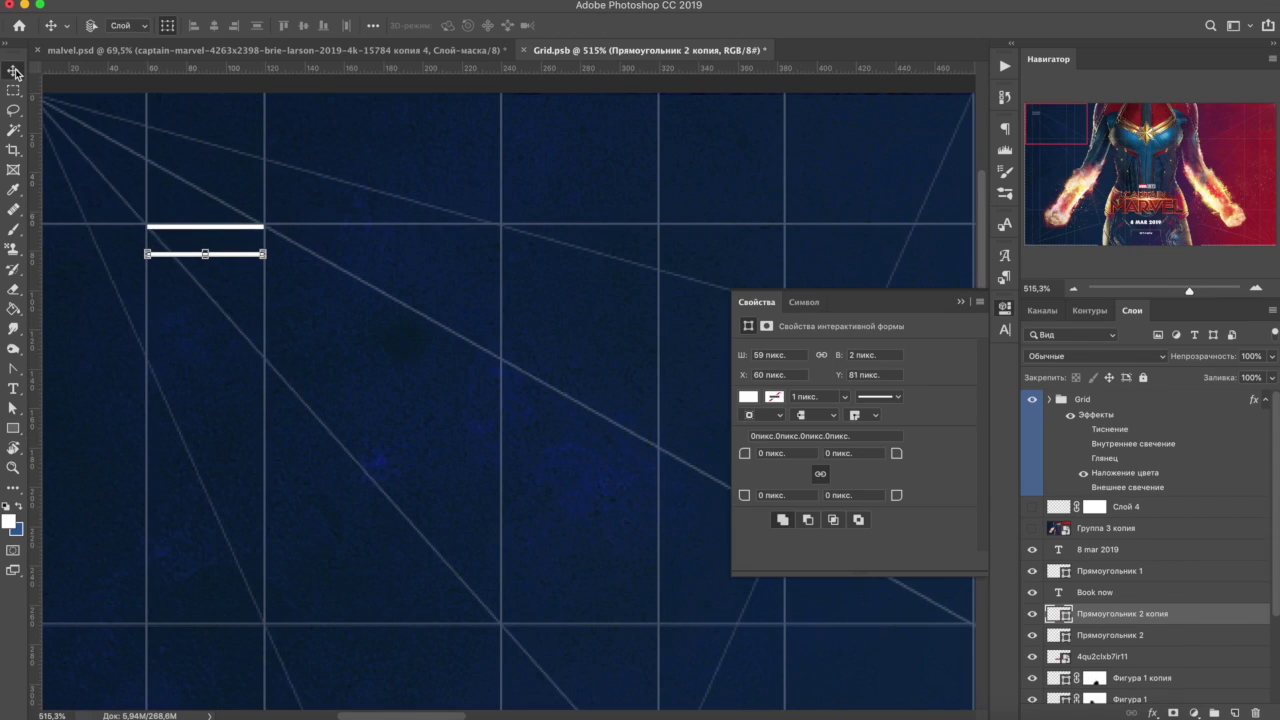
pyautogui.click(1032, 399)
pyautogui.scroll(-3, 400, 375)
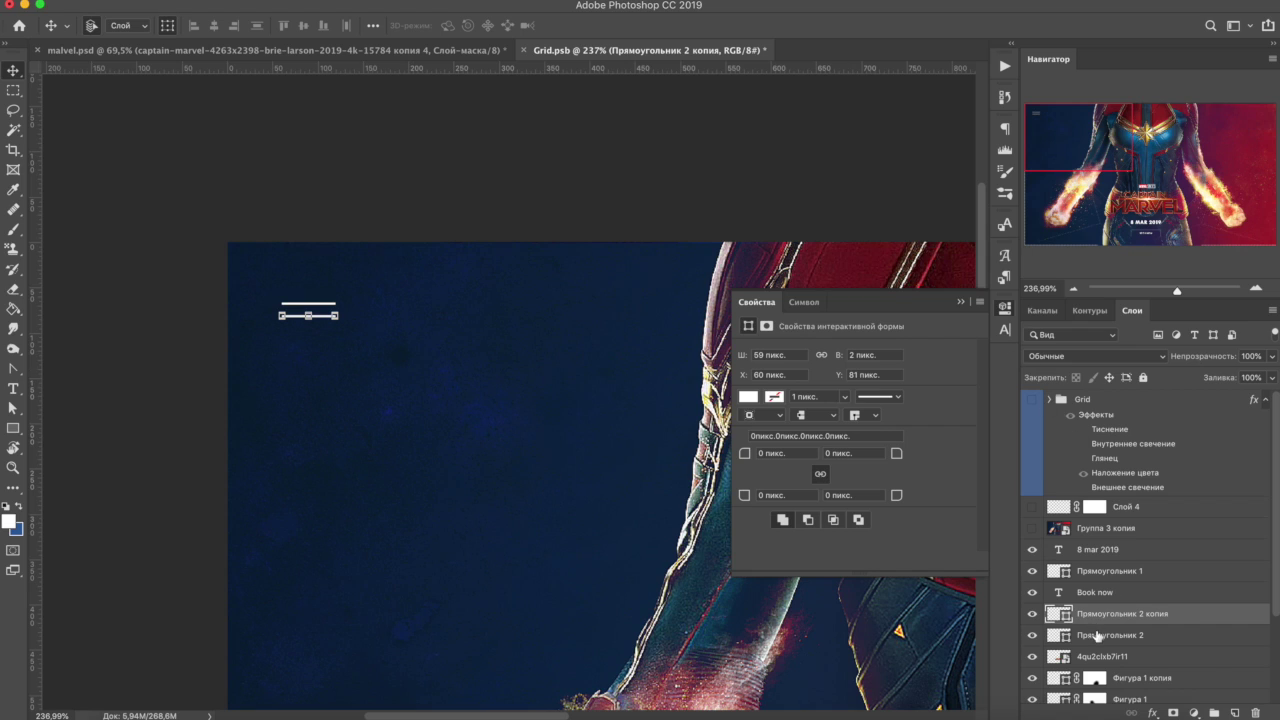
pyautogui.keyDown('shift'); pyautogui.click(1097, 635); pyautogui.keyUp('shift')
pyautogui.moveTo(460, 341)
pyautogui.mouseDown()
pyautogui.moveTo(373, 263)
pyautogui.moveTo(372, 298)
pyautogui.mouseUp()
# Step: Type the ABOUT / GALLERY / VIDEO menu below the bars in Medium 18 px with 65 px leading
pyautogui.press('t')
pyautogui.click(340, 466)
pyautogui.write('ABOUT')
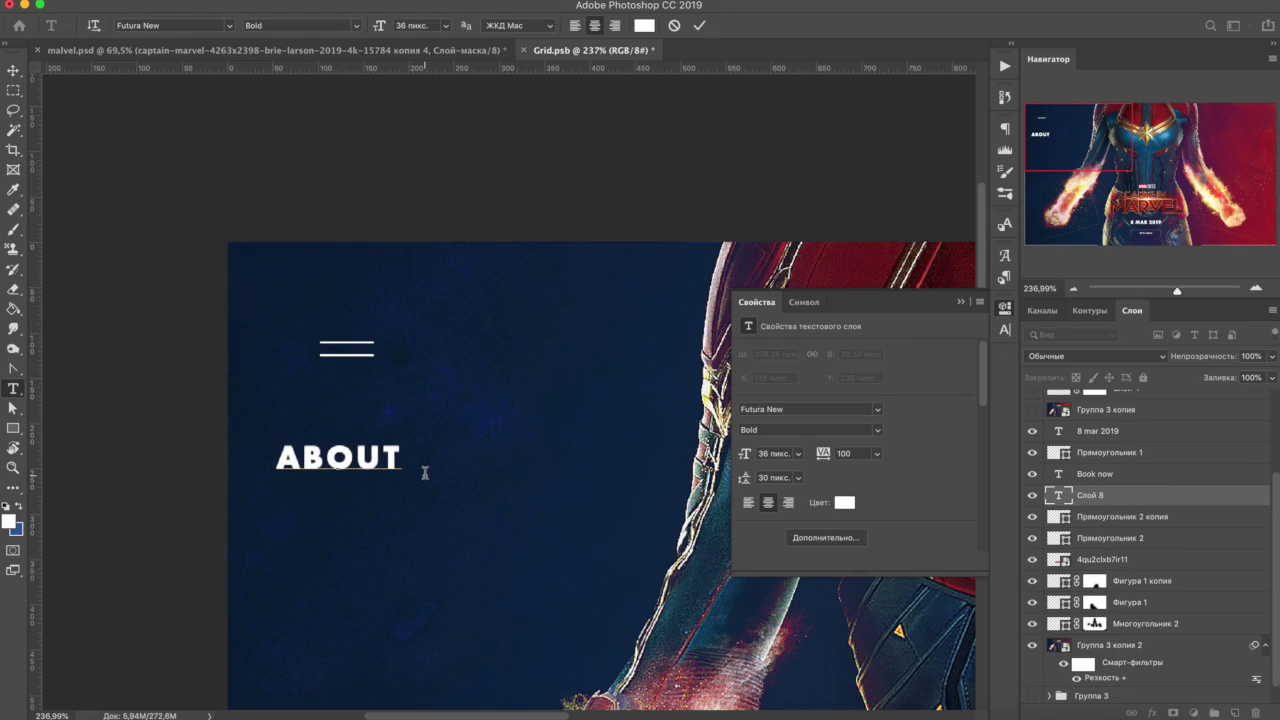
pyautogui.write('DEO')
pyautogui.hotkey('ctrl', 'a')
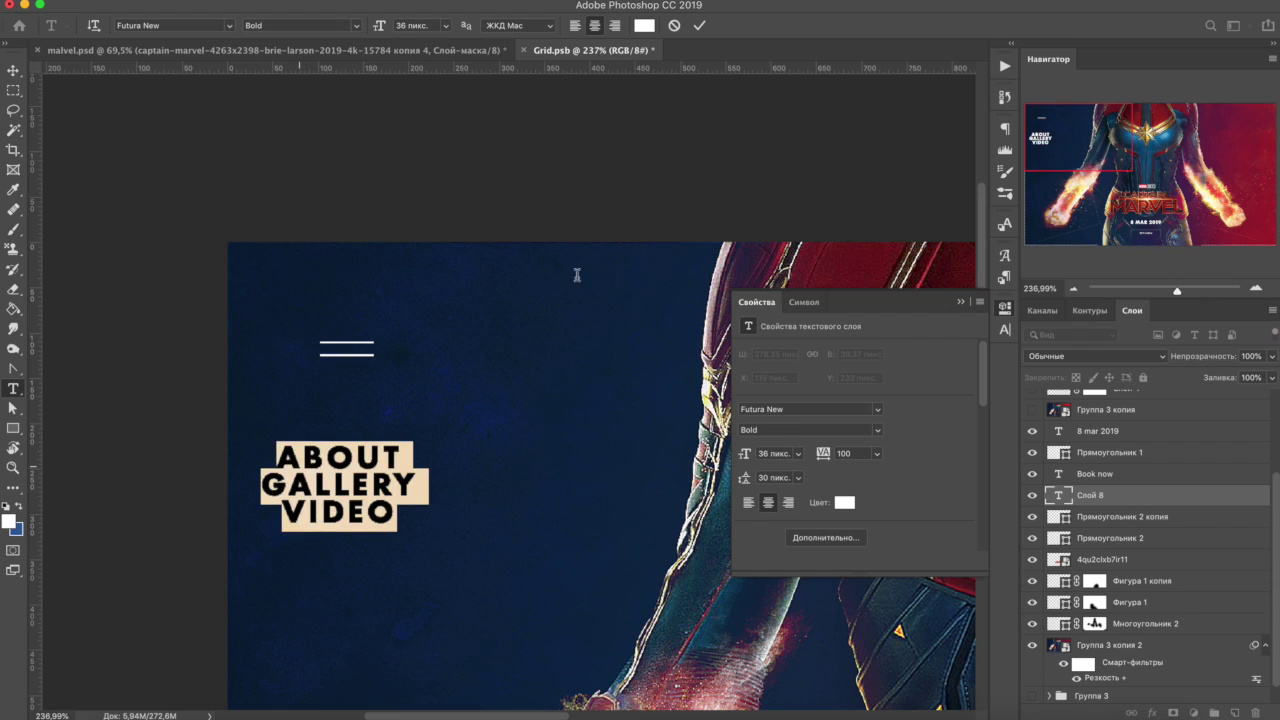
pyautogui.click(810, 430)
pyautogui.click(780, 478)
pyautogui.click(797, 601)
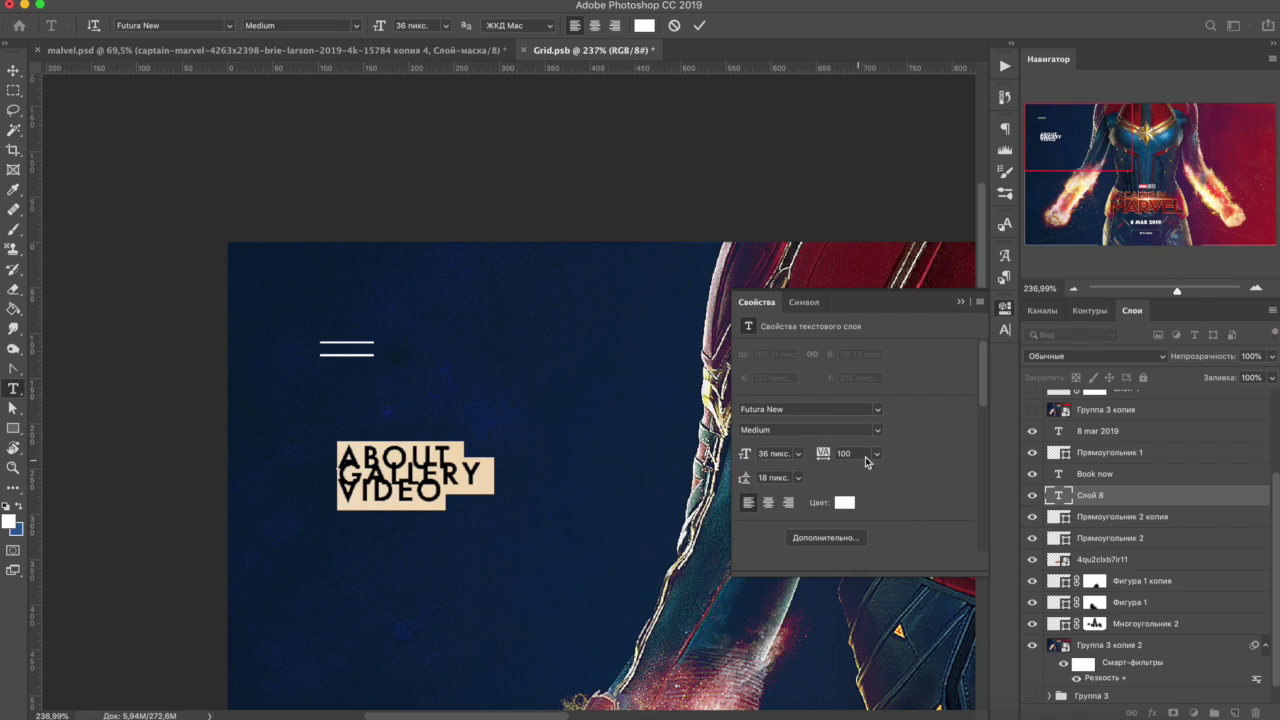
pyautogui.click(838, 537)
pyautogui.press('Return')
pyautogui.click(893, 349)
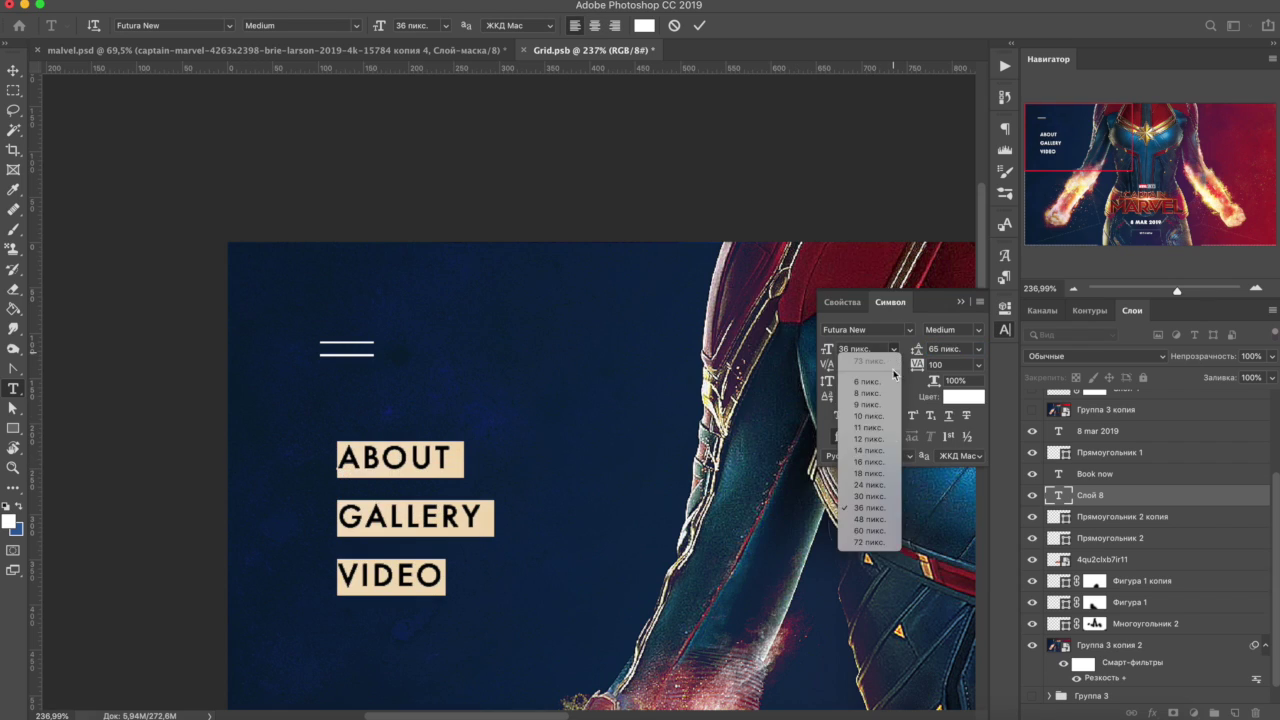
pyautogui.click(866, 485)
pyautogui.hotkey('ctrl', 'Return')
# Step: Align the menu list under the bars and reduce its text to 16 px
pyautogui.press('v')
pyautogui.moveTo(497, 437); pyautogui.dragTo(480, 437)
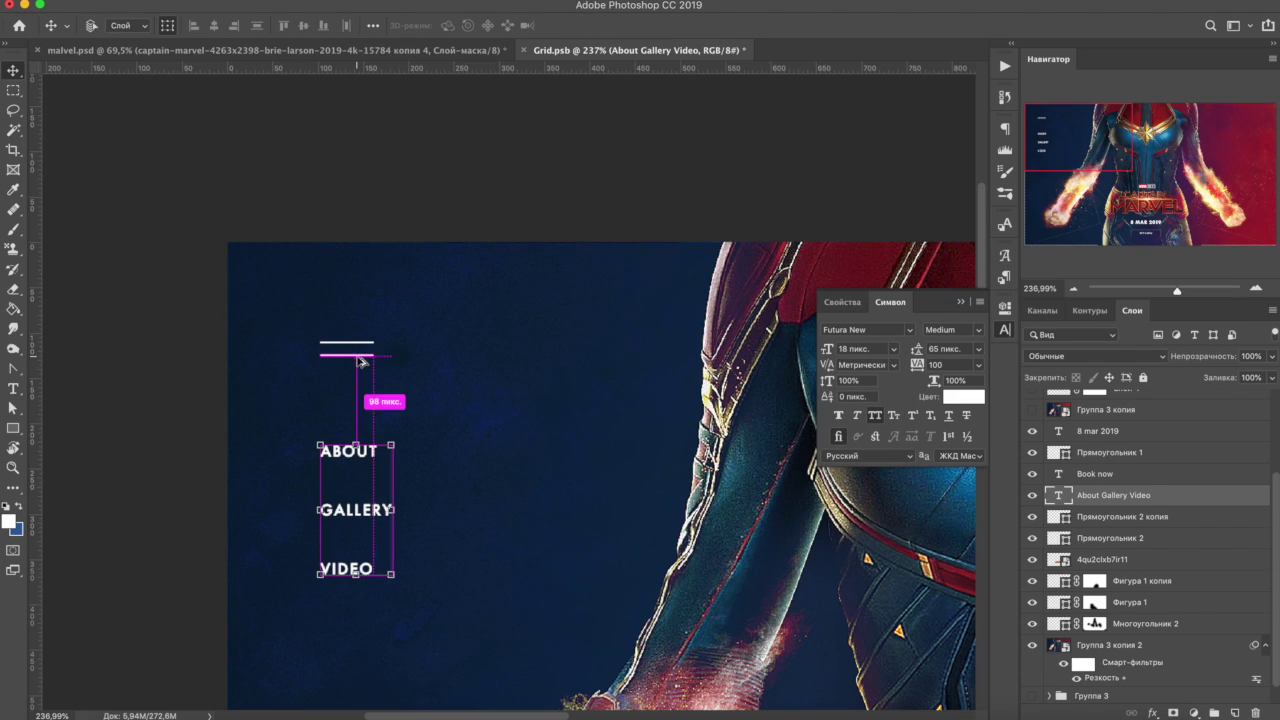
pyautogui.hotkey('ctrl', '0')
pyautogui.click(893, 349)
pyautogui.click(868, 461)
# Step: Type the INSTAGRAM, FACEBOOK and TWITTER links beside the menu, right-aligned
pyautogui.press('t')
pyautogui.click(266, 269)
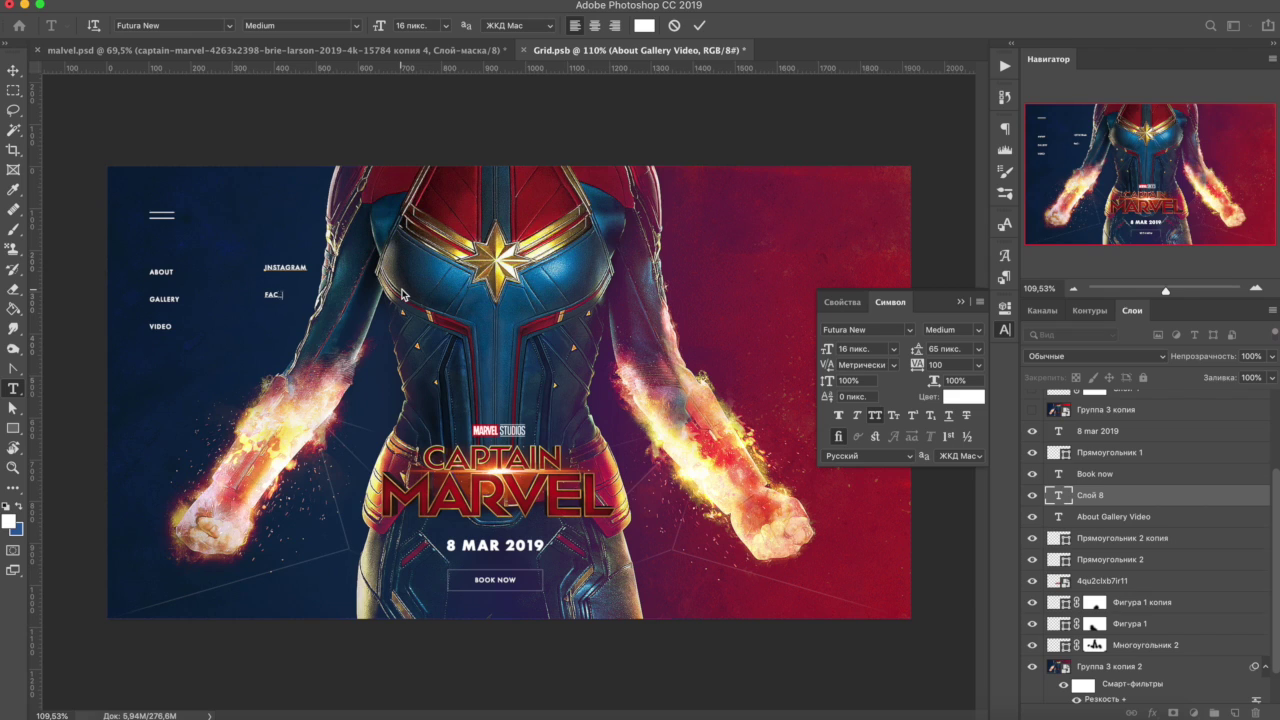
pyautogui.hotkey('ctrl', 'shift', 'r')
pyautogui.hotkey('ctrl', 'Return')
pyautogui.click(289, 188)
# Step: Add the #capitanmarvel hashtag at top-right and move the social links to the right edge
pyautogui.write('itanmarvel')
pyautogui.hotkey('ctrl', 'Return')
pyautogui.moveTo(395, 251); pyautogui.dragTo(790, 207)
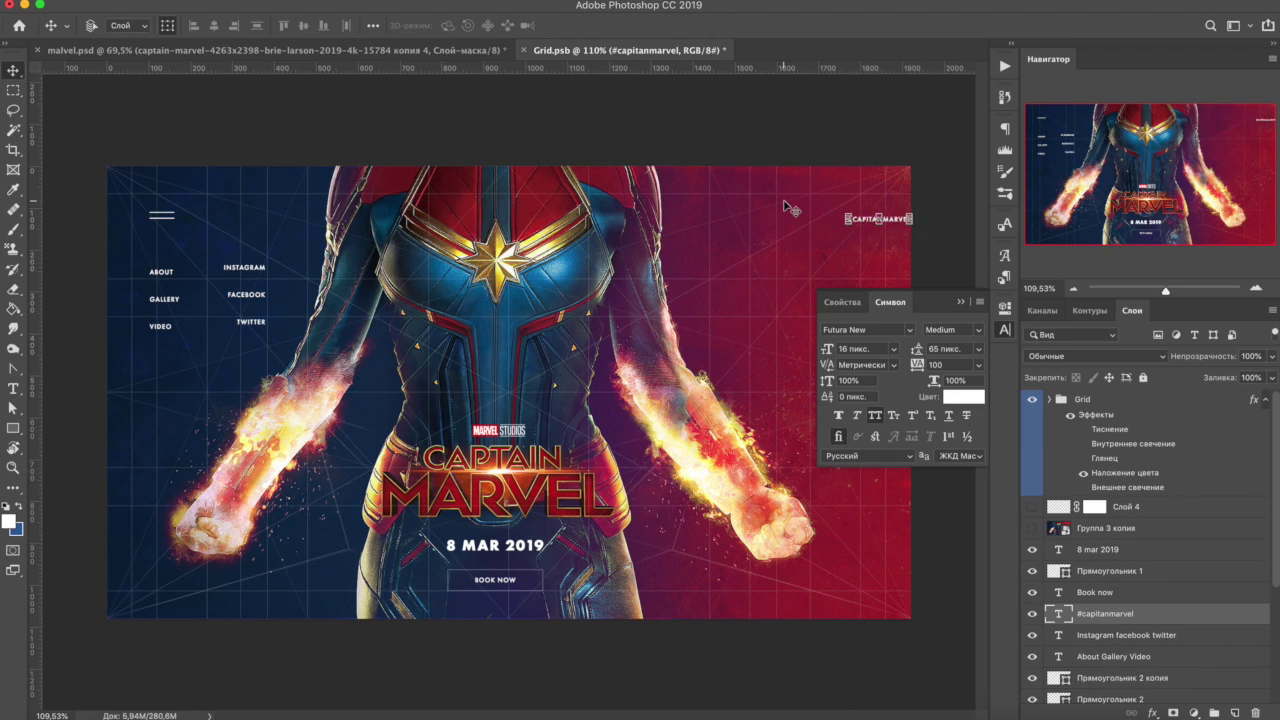
pyautogui.moveTo(255, 300); pyautogui.dragTo(856, 304)
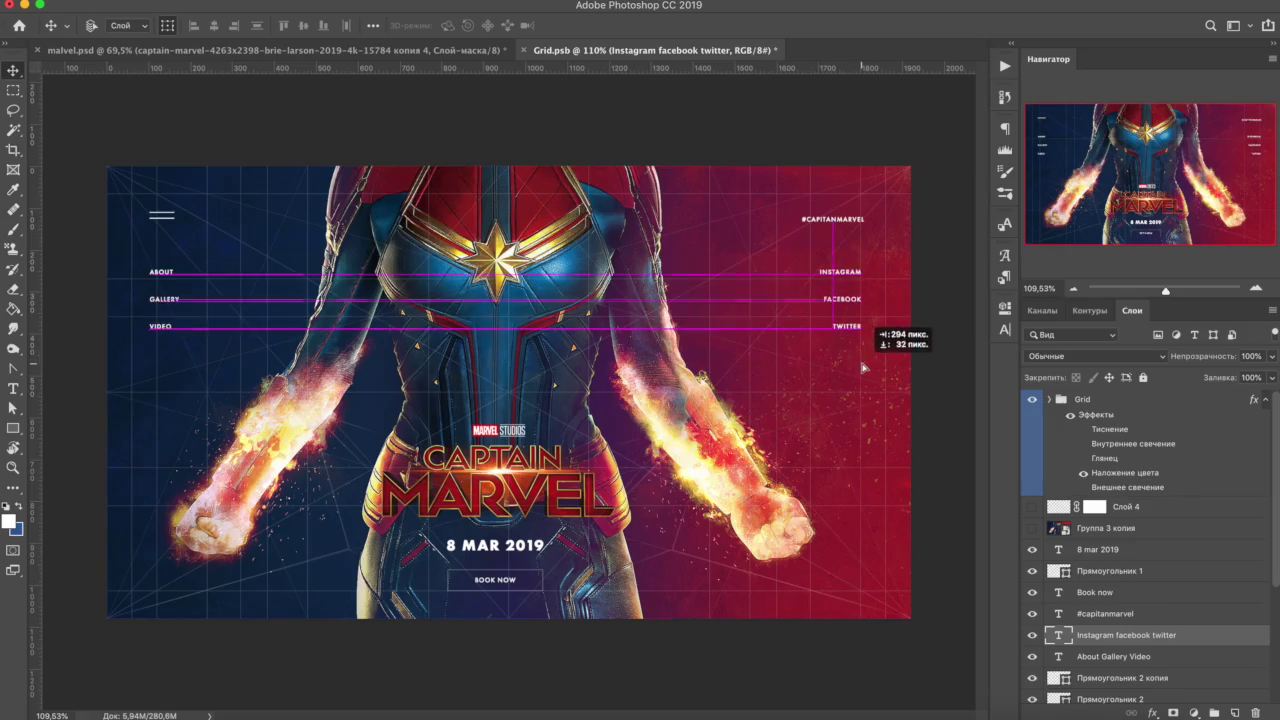